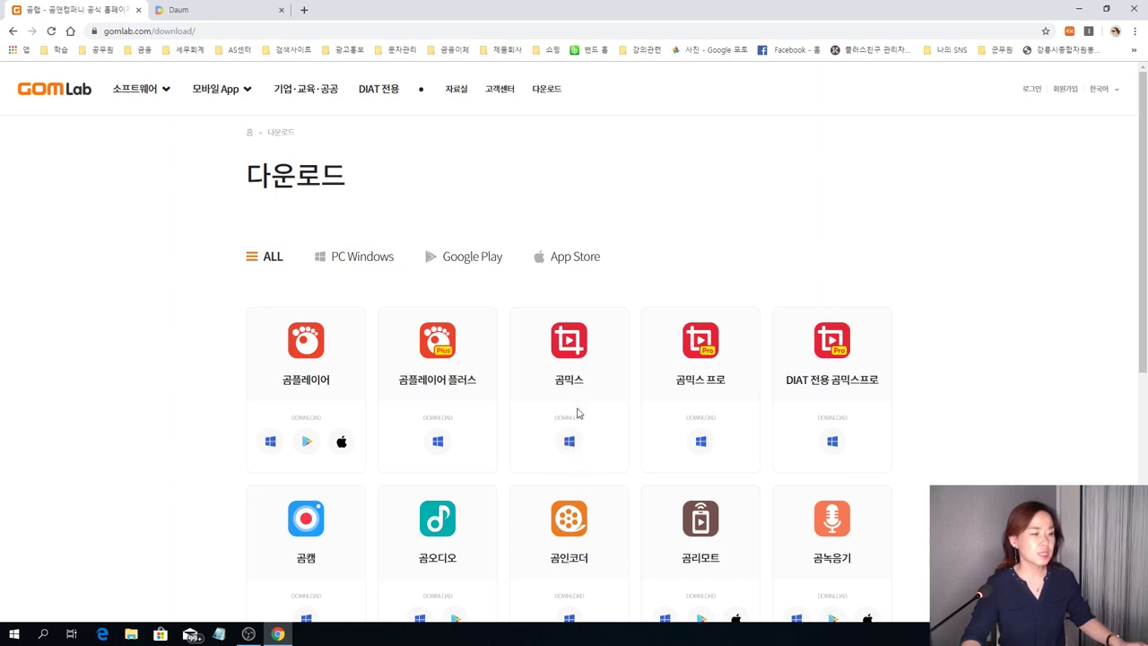
Download the Windows version of GOM Mix (곰믹스), accept the licence agreement in its installer and proceed to the install location.
left_click(569, 441)
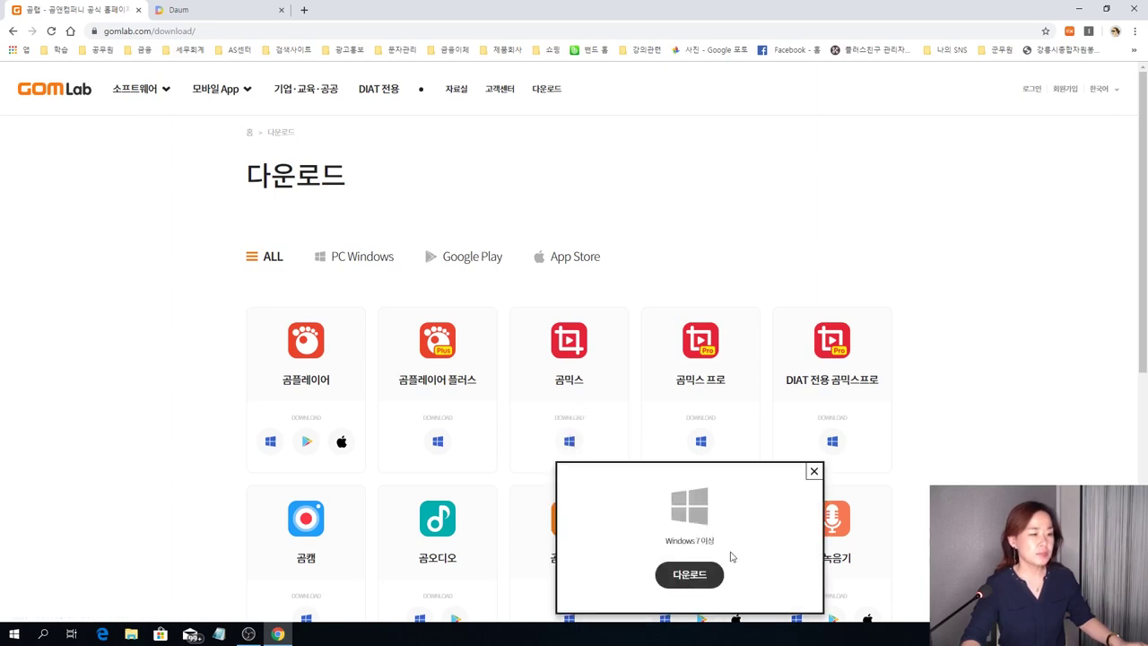
left_click(687, 573)
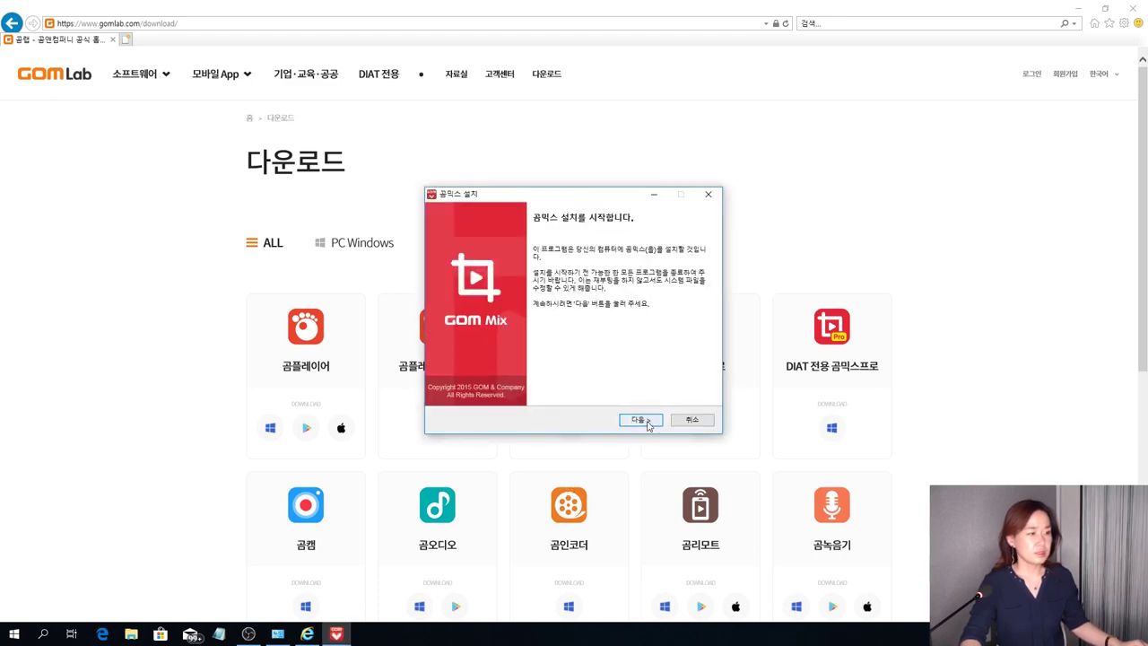
left_click(645, 422)
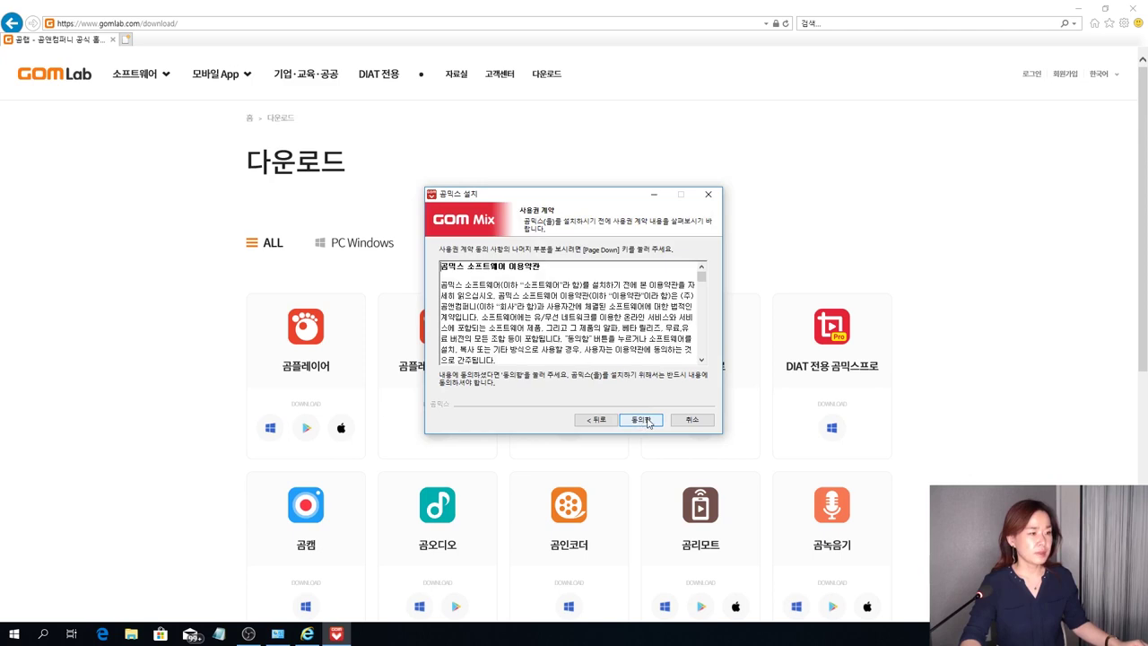
left_click(648, 422)
left_click(644, 422)
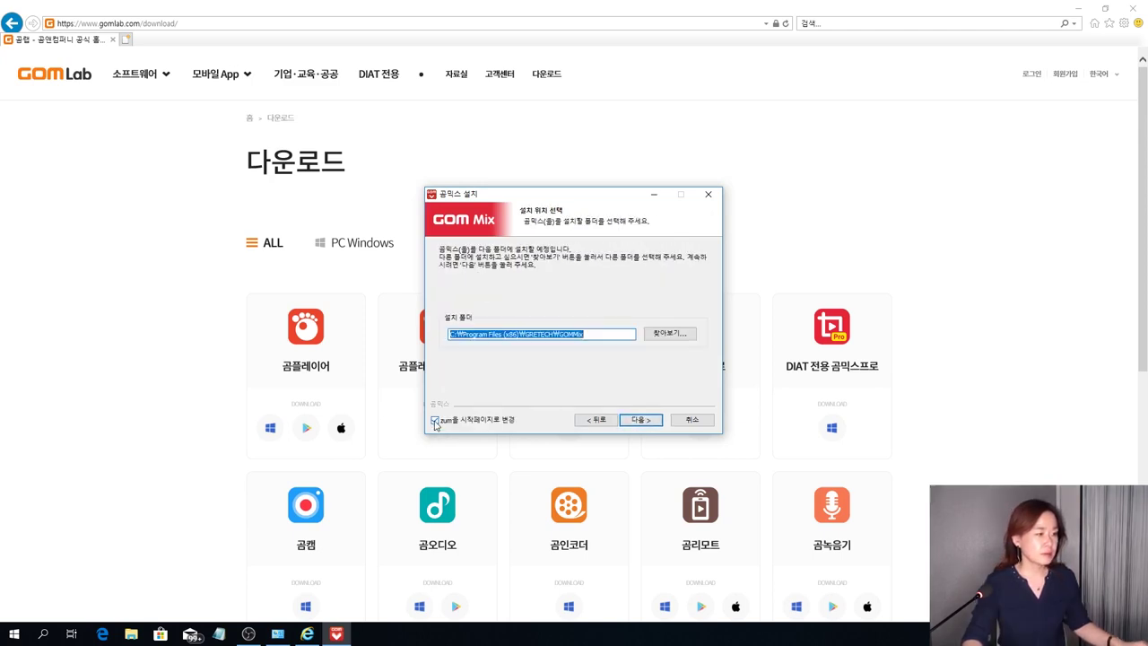
Decline setting zum as the start page, install to C:\Program Files (x86)\GRETECH\GOMMix, and close the installer and browser.
left_click(435, 421)
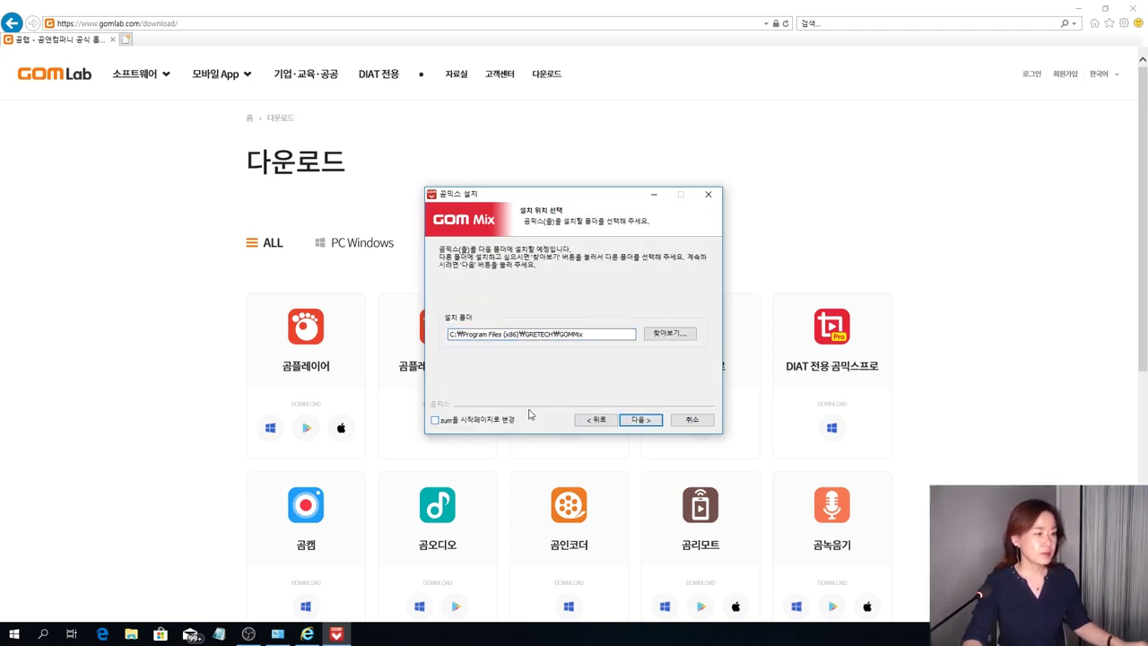
left_click(640, 420)
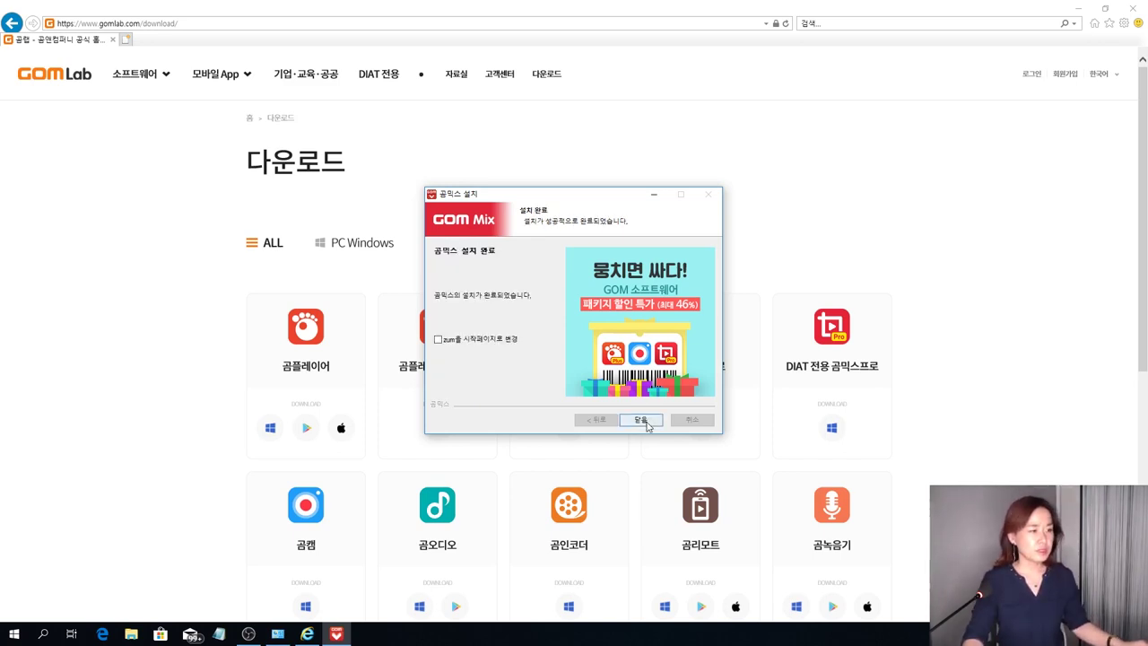
left_click(640, 420)
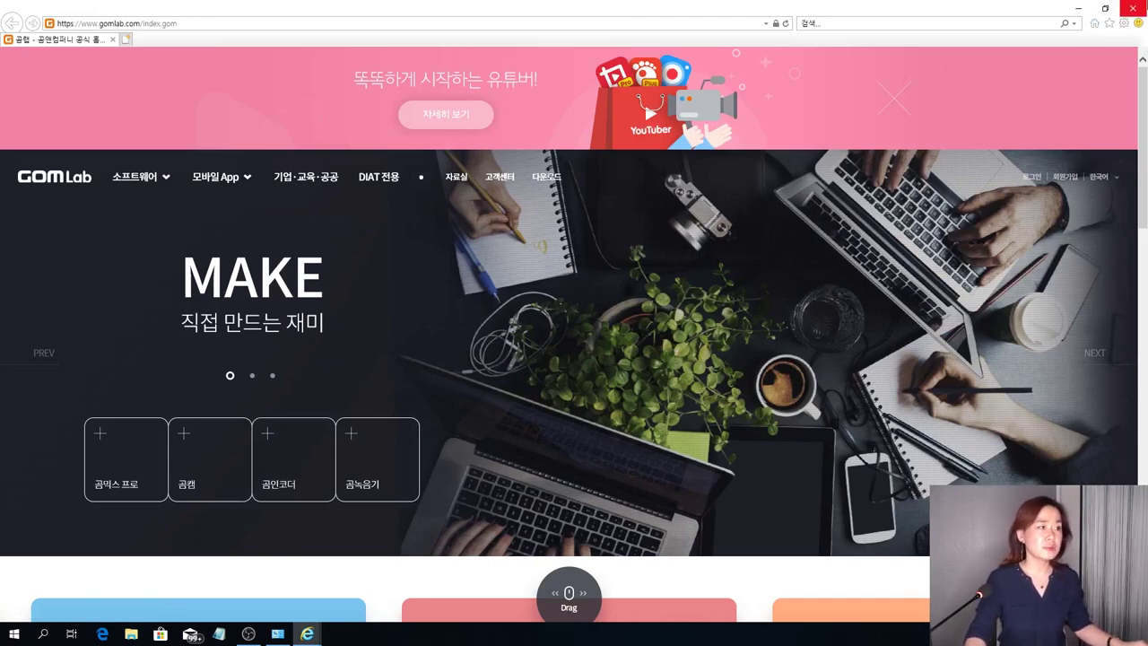
left_click(1133, 8)
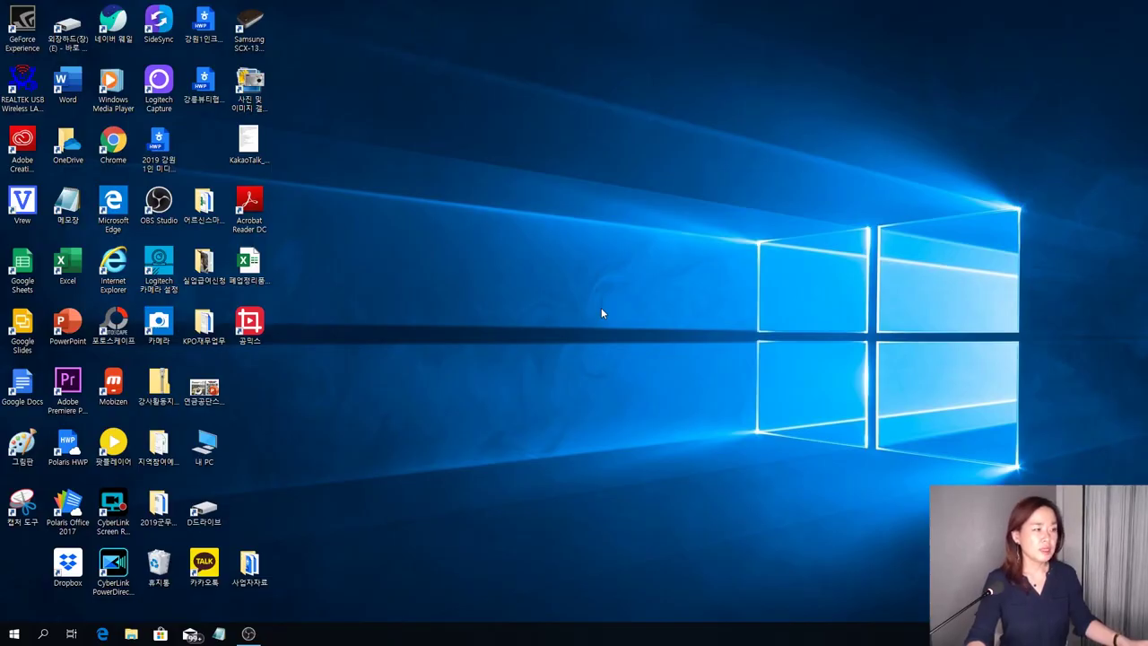
Launch GOM Mix from the desktop and dismiss its introduction window.
double_click(244, 330)
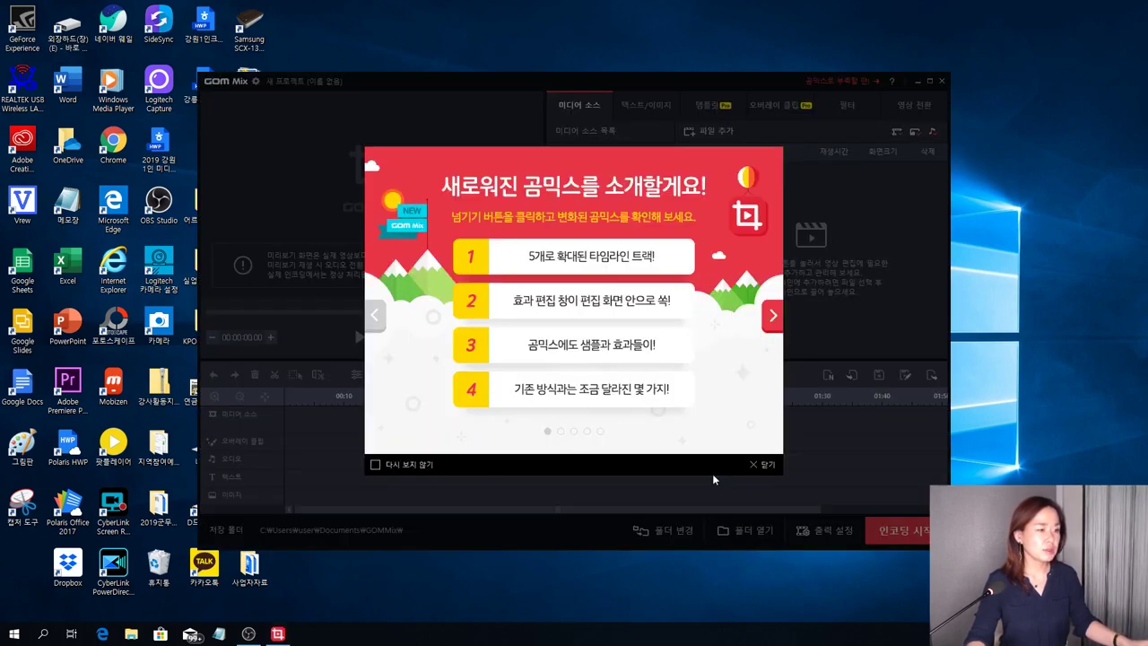
left_click(766, 466)
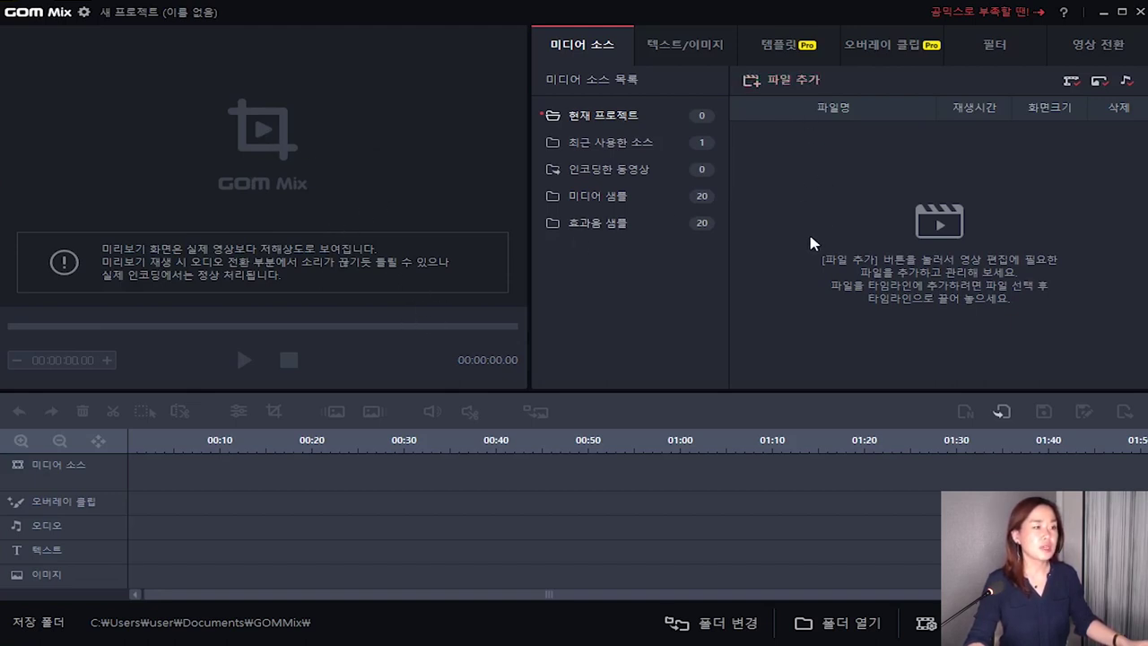
Import the video DJI_0201 from the 2019.08.20 folder and place it at the start of the media source track.
left_click(796, 88)
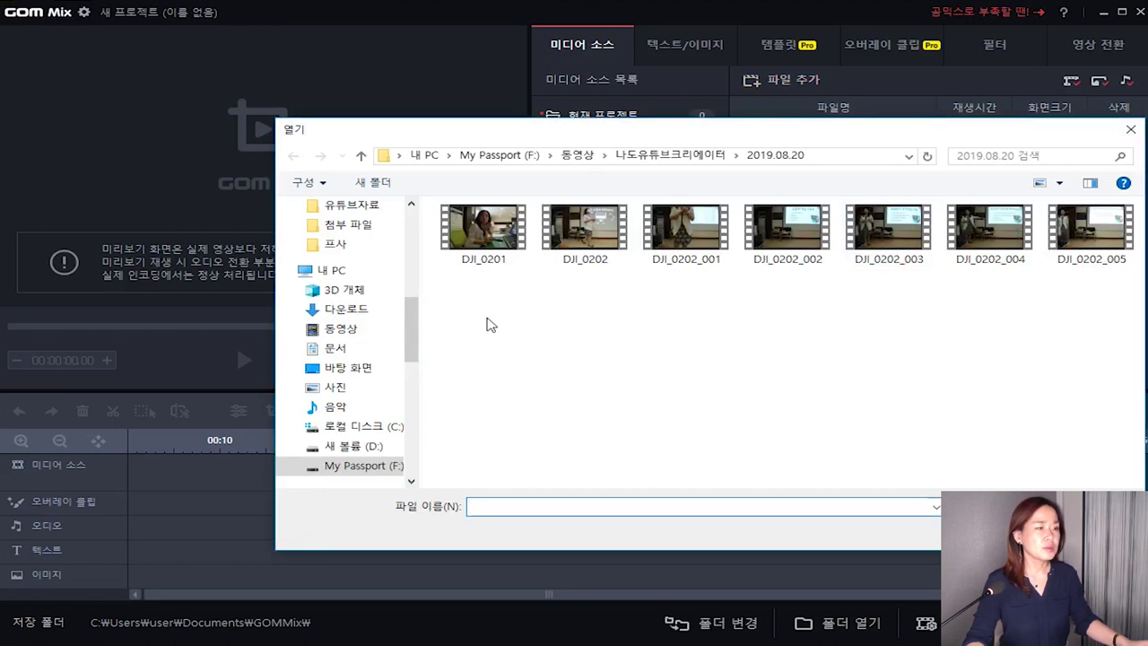
double_click(482, 249)
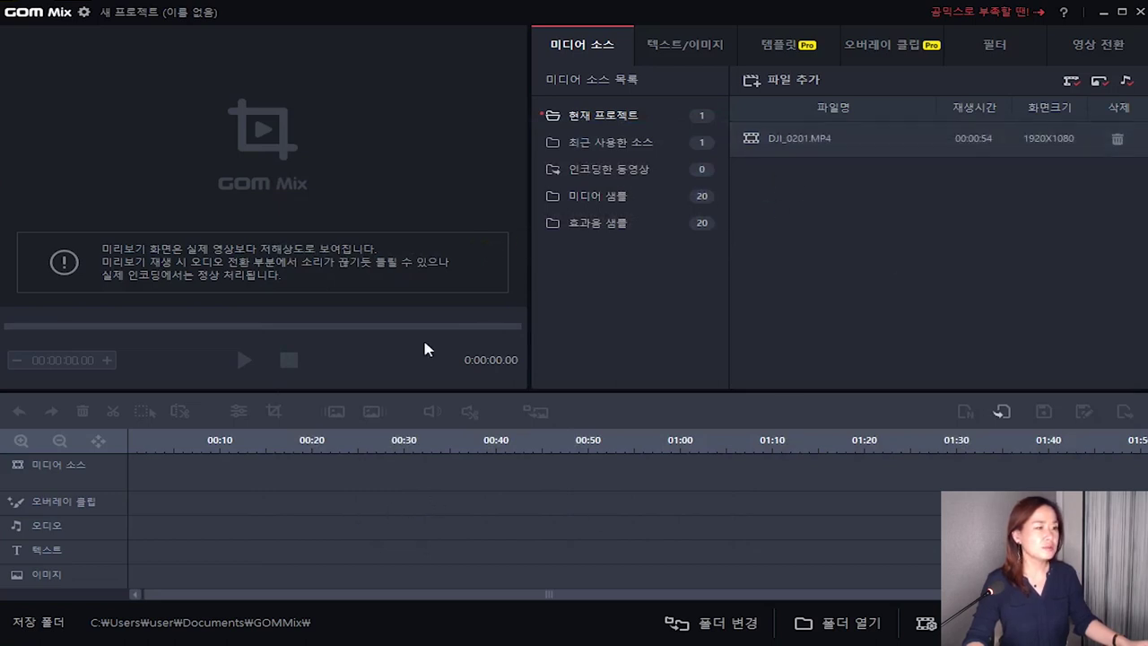
left_click(794, 139)
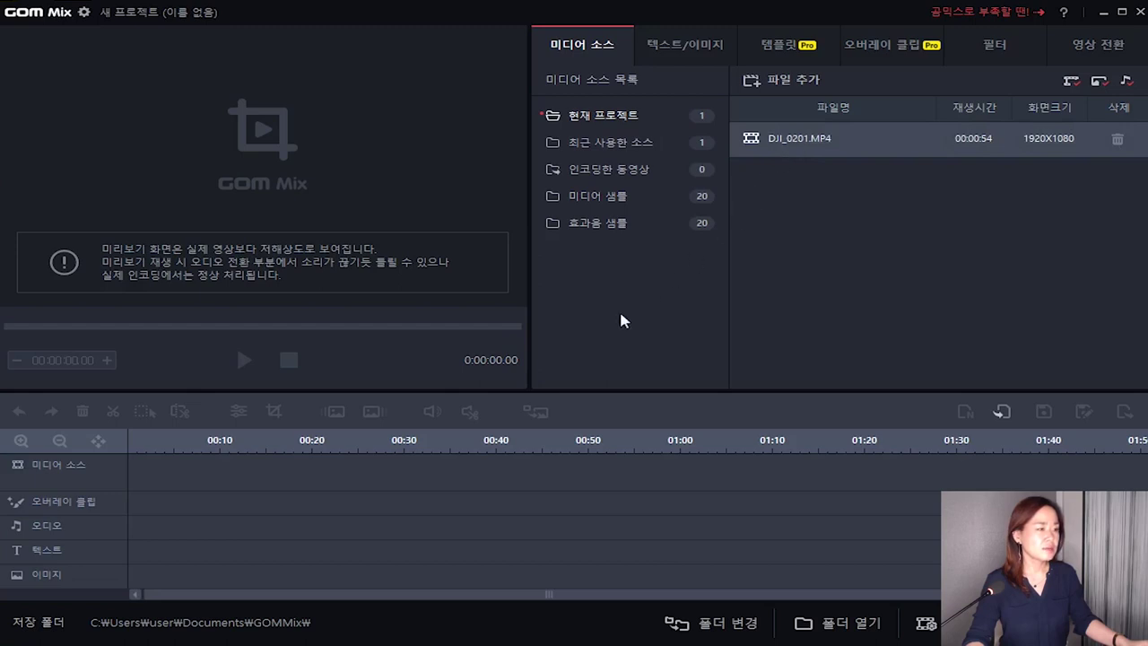
left_click_drag(625, 320, 135, 482)
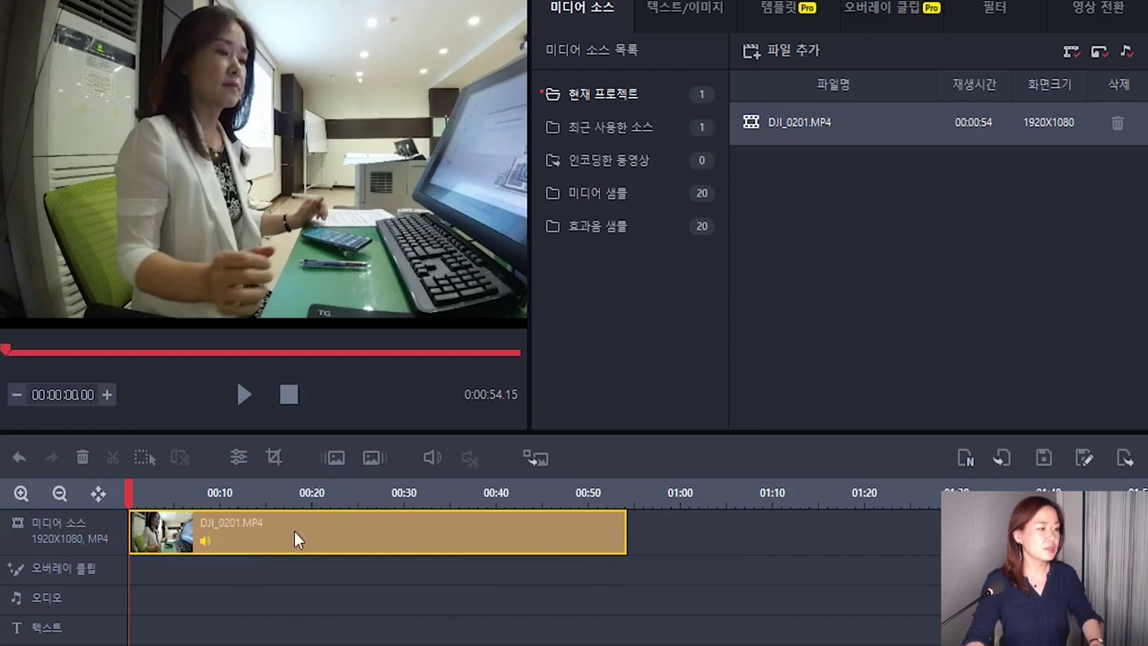
Preview the clip by playing and pausing it twice, and stop playback to return to the beginning.
key("space")
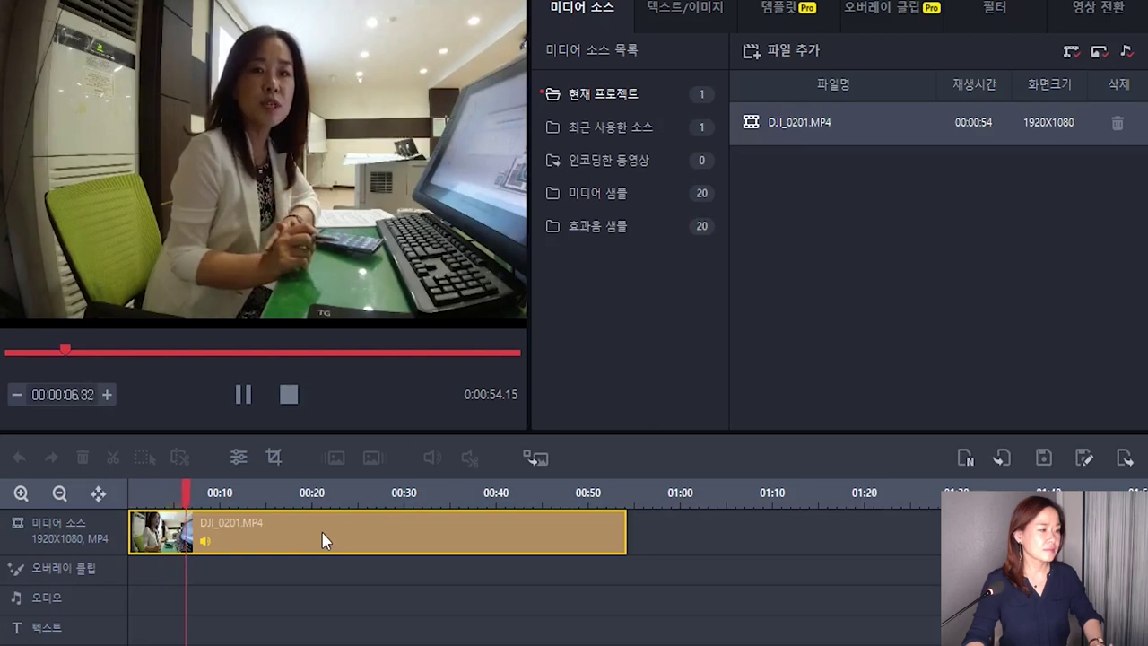
key("space")
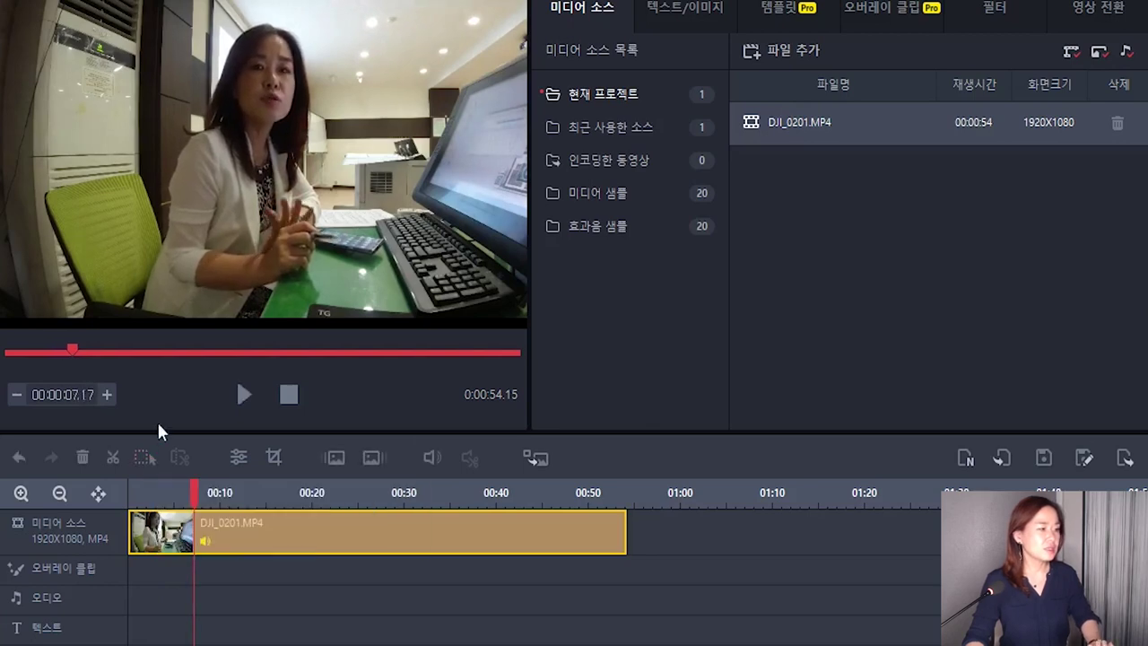
left_click(243, 394)
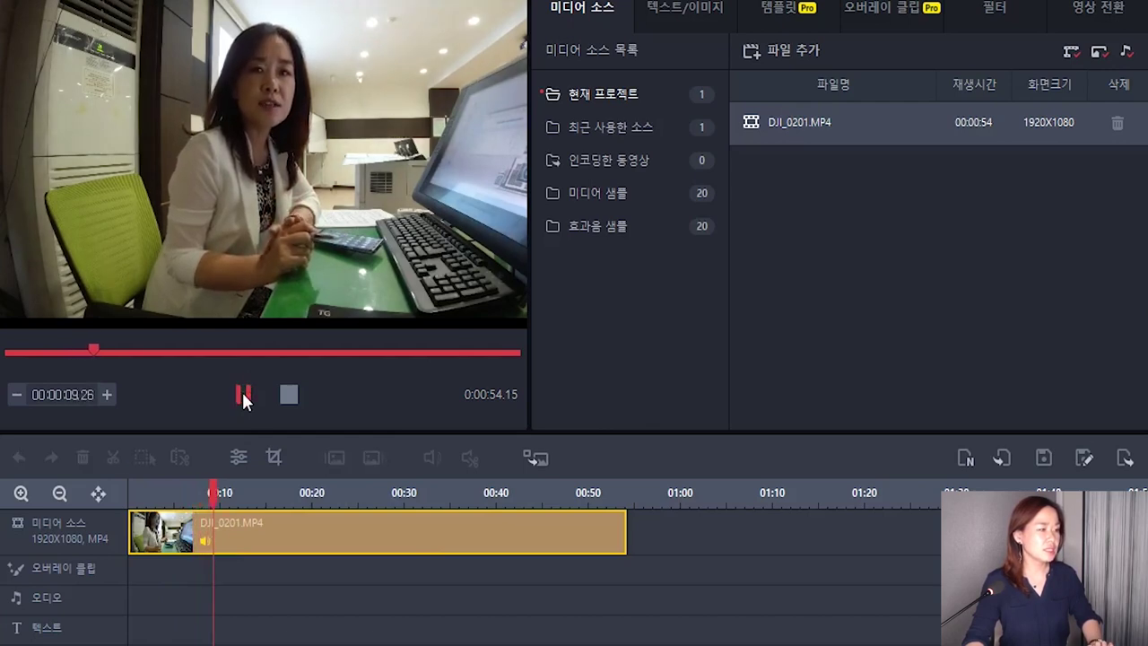
left_click(242, 394)
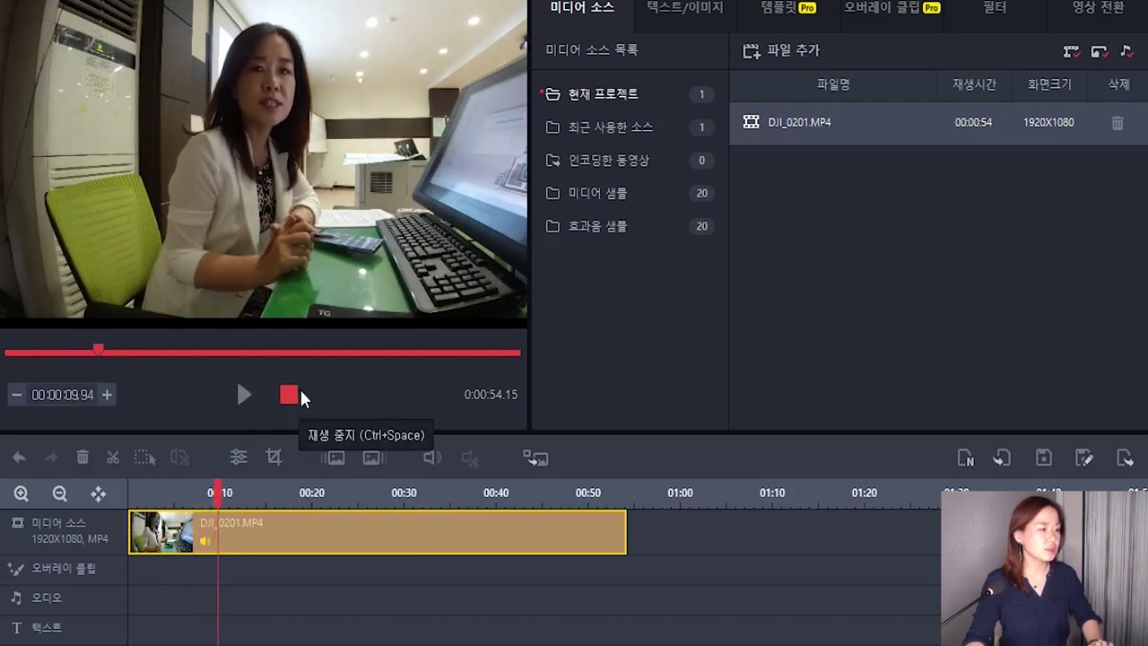
left_click(287, 398)
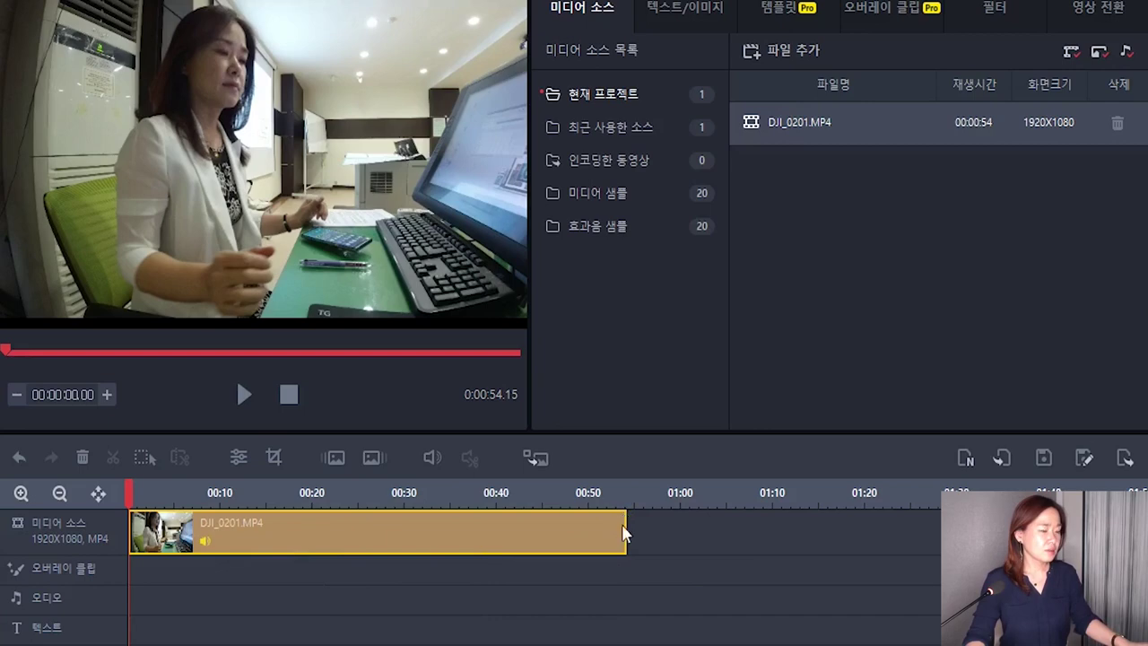
Zoom the timeline in and out, and fit the whole clip to the timeline's width.
left_click(20, 493)
left_click(21, 493)
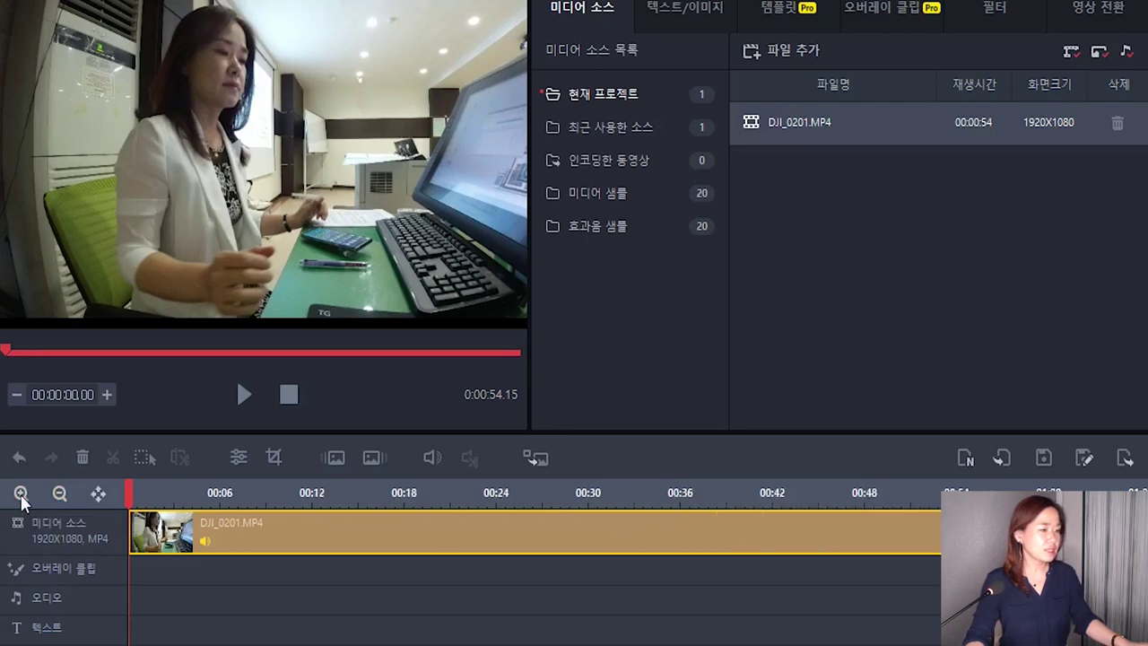
left_click(21, 493)
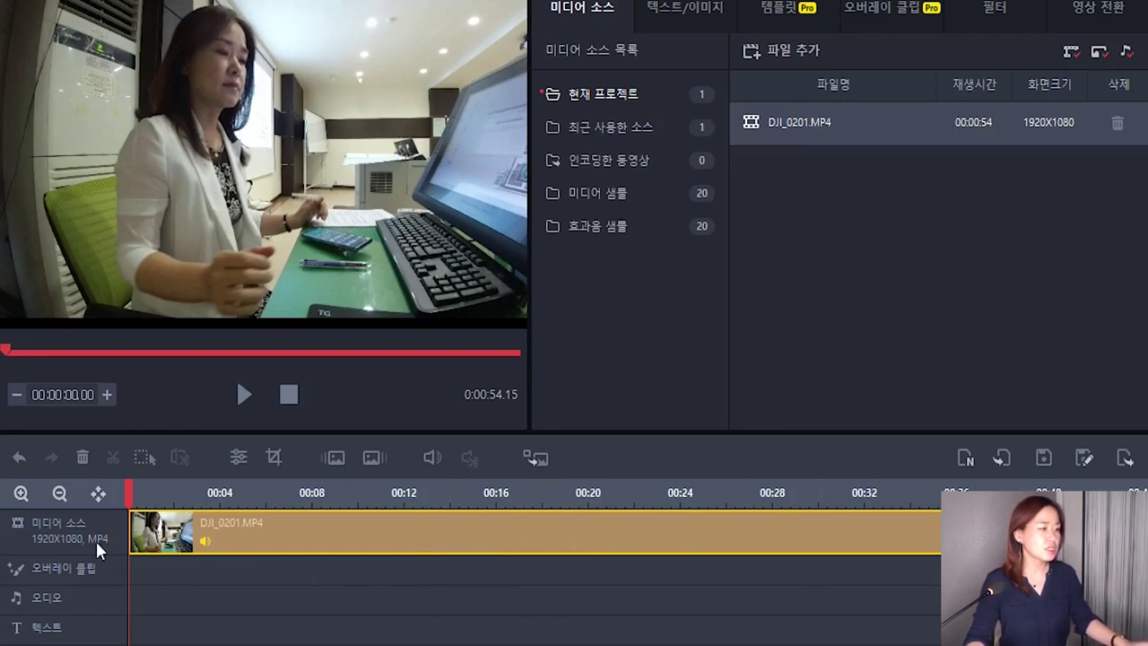
left_click(57, 494)
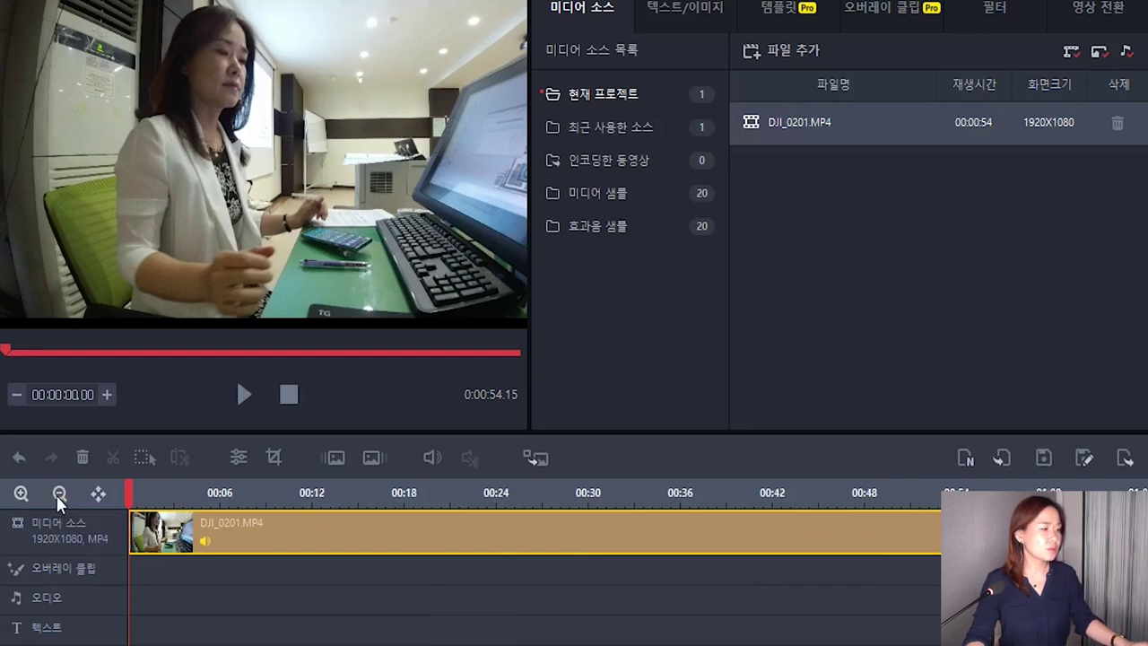
left_click(56, 494)
left_click(56, 494)
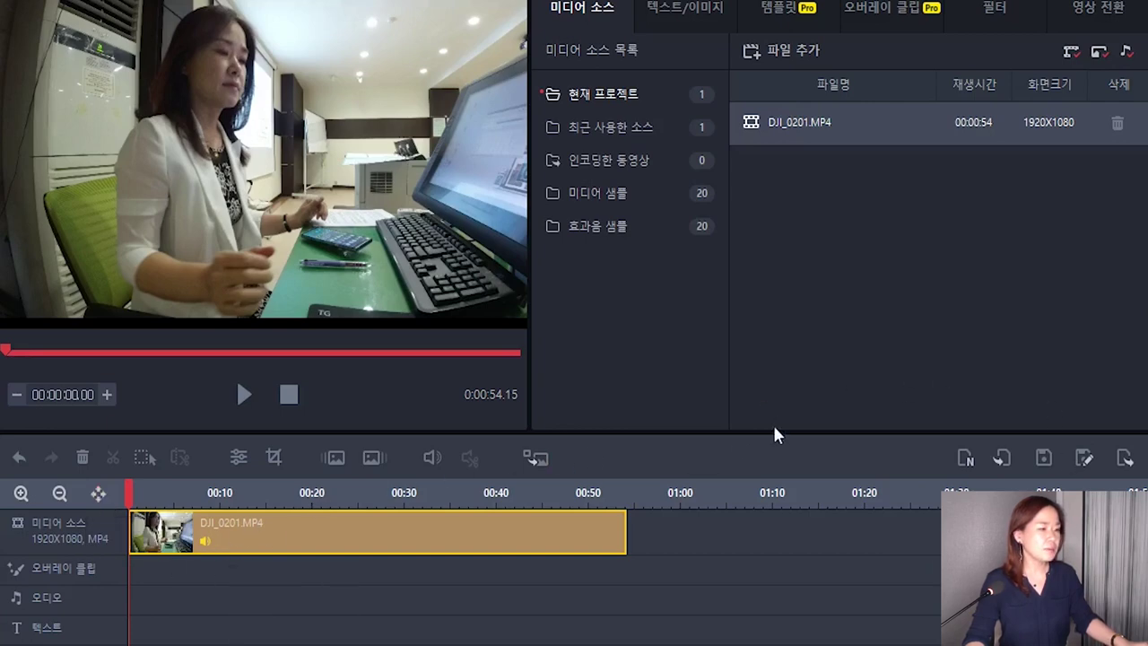
left_click(99, 496)
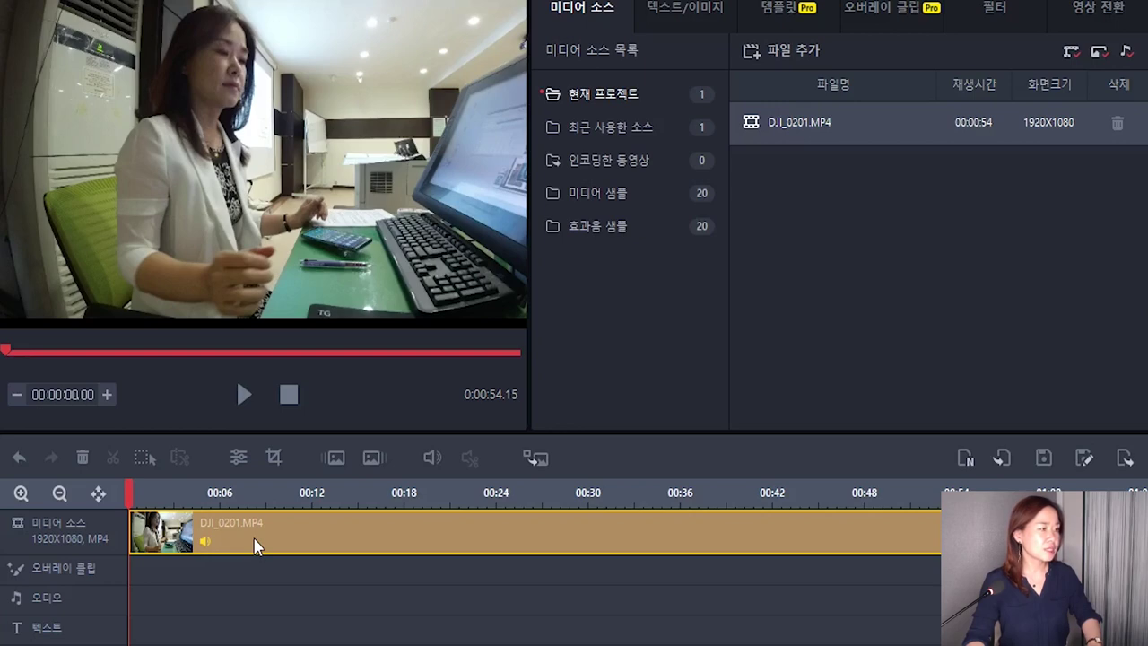
Split the DJI_0201 clip at 00:00:01.50 and delete the opening section before the cut.
key("space")
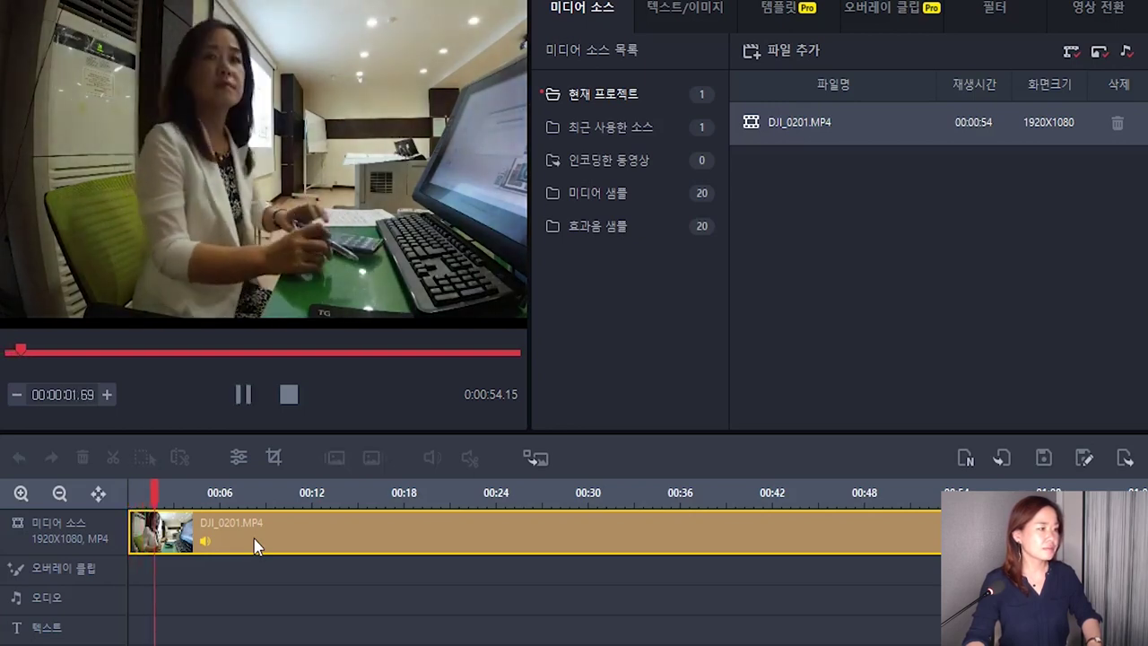
key("space")
mouse_move(156, 491)
left_mouse_down()
mouse_move(231, 490)
mouse_move(136, 492)
mouse_move(165, 491)
mouse_move(139, 491)
mouse_move(151, 492)
left_mouse_up()
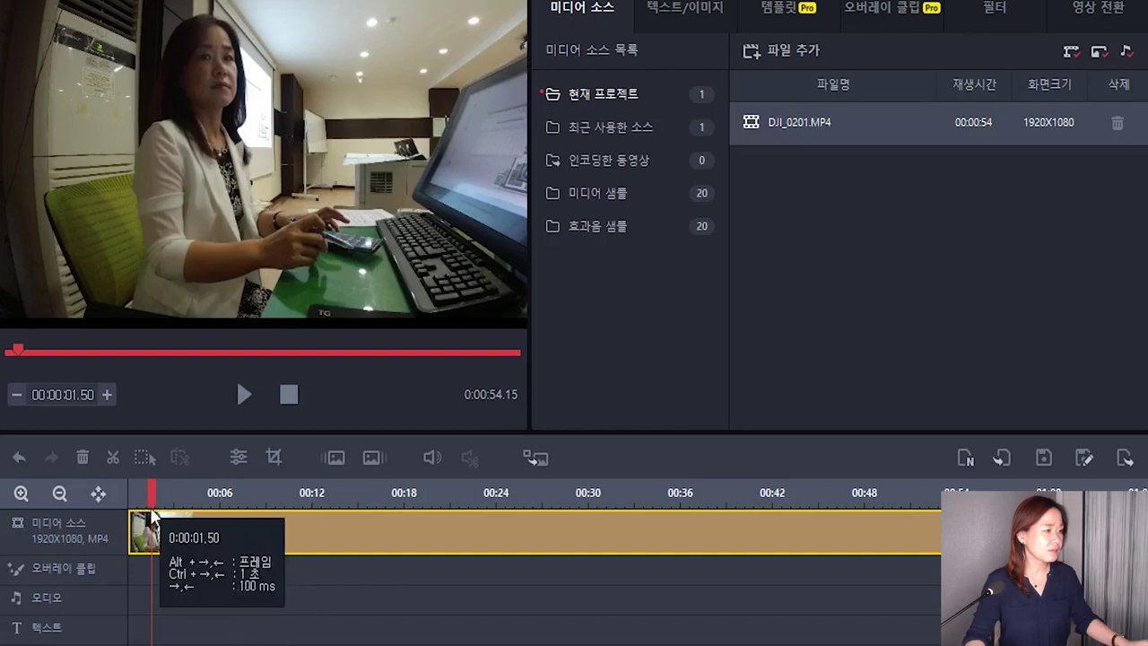
left_click(113, 457)
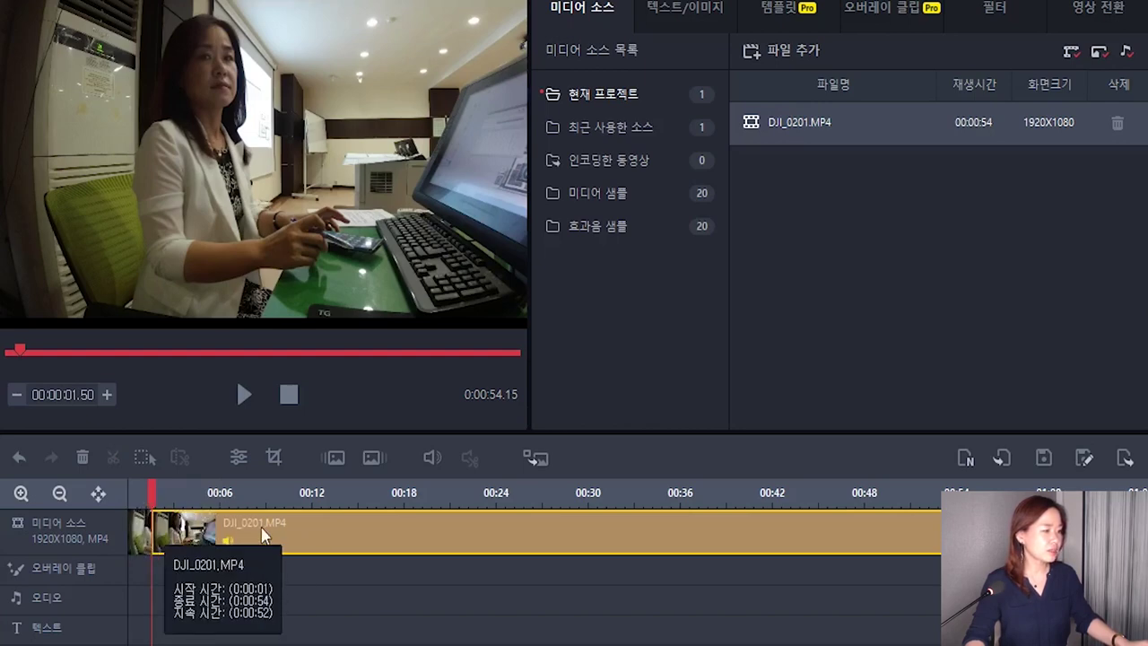
left_click(136, 542)
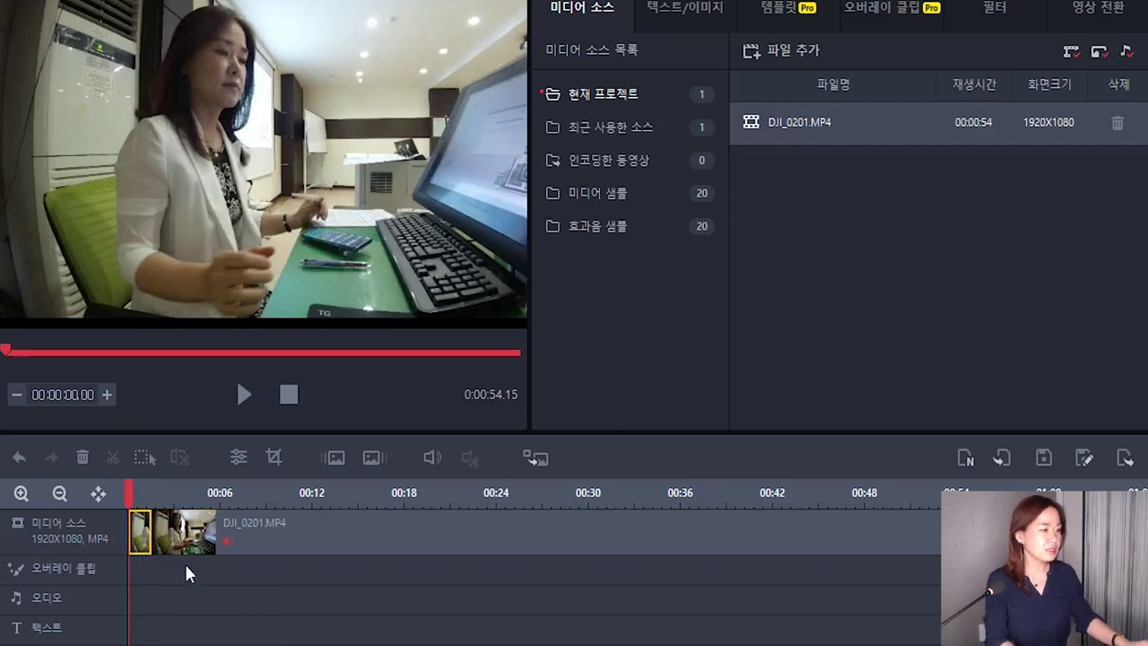
left_click(82, 461)
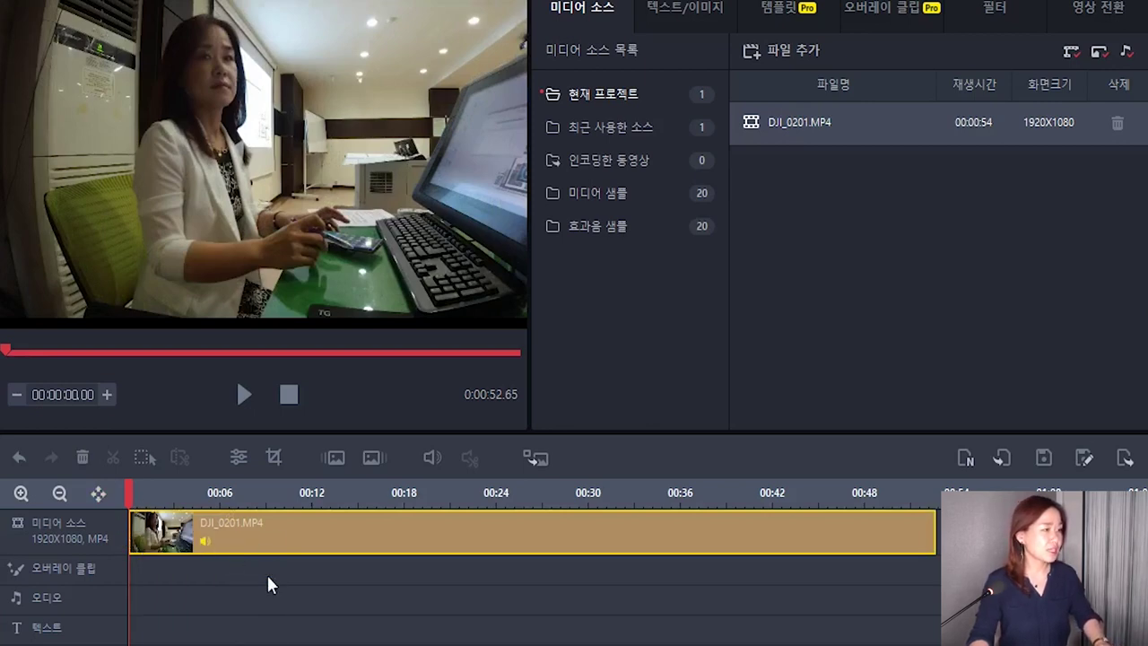
Split the DJI_0201 clip at 00:00:20.55 and 00:00:22.99, and delete the short section between the two cuts.
key("space")
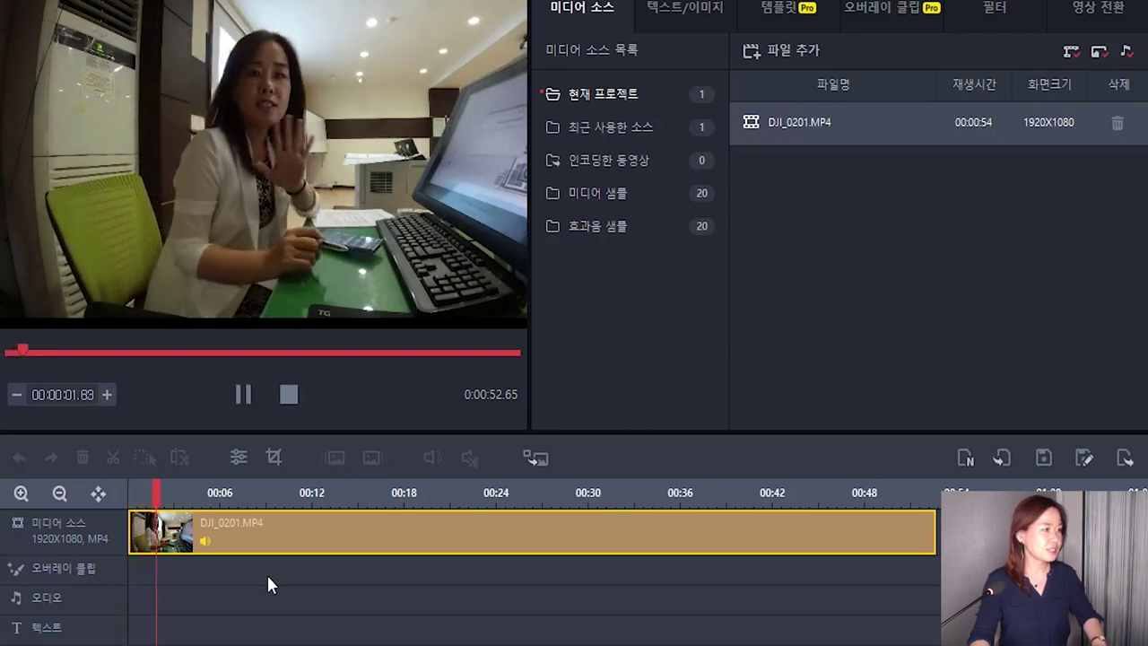
left_click(443, 556)
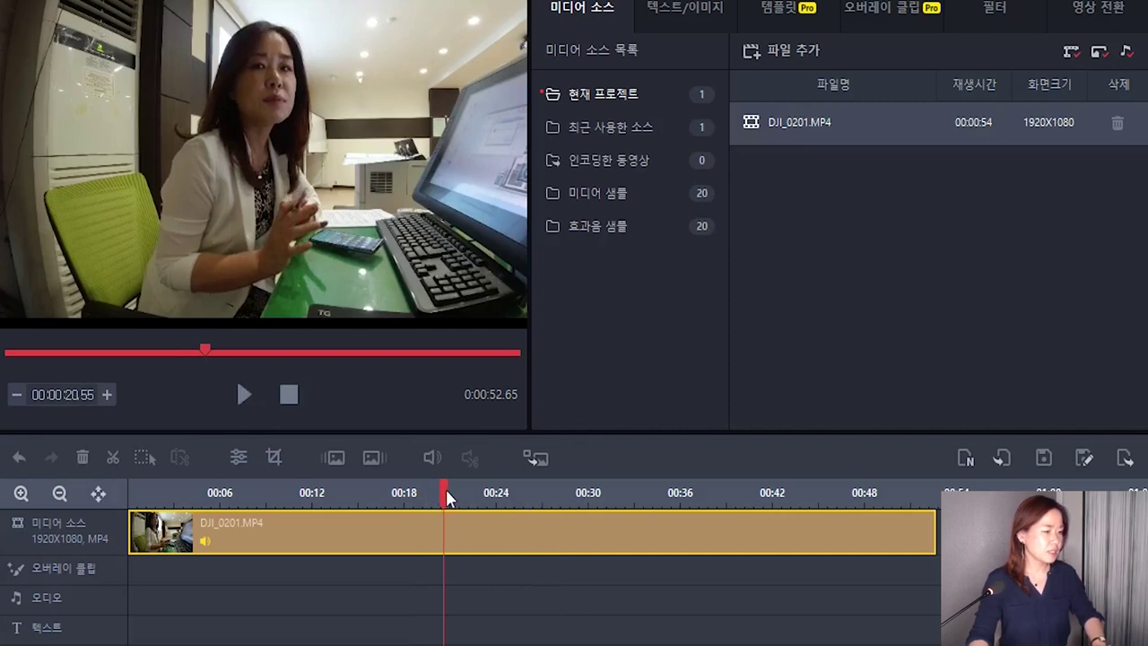
left_click(109, 463)
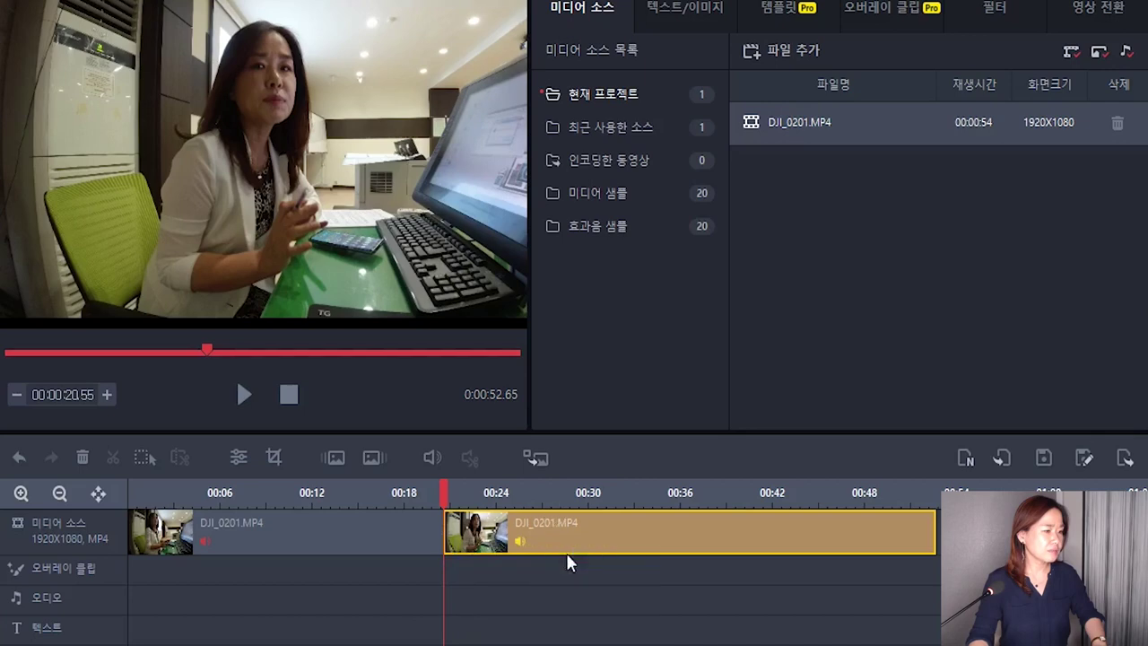
left_click(482, 518)
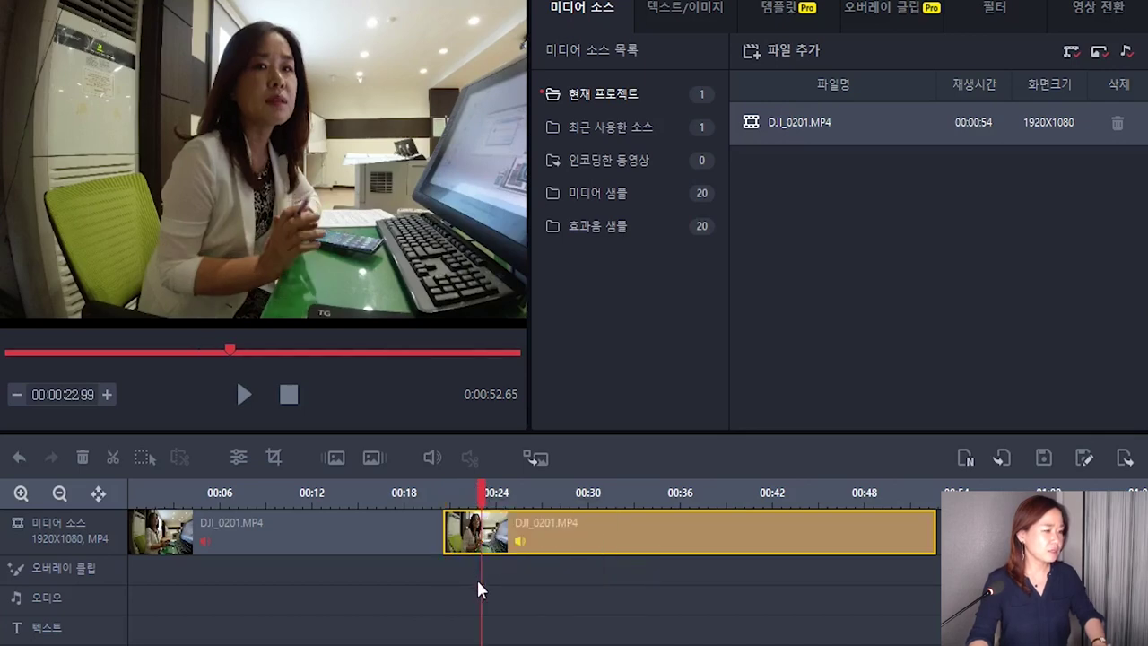
left_click(112, 458)
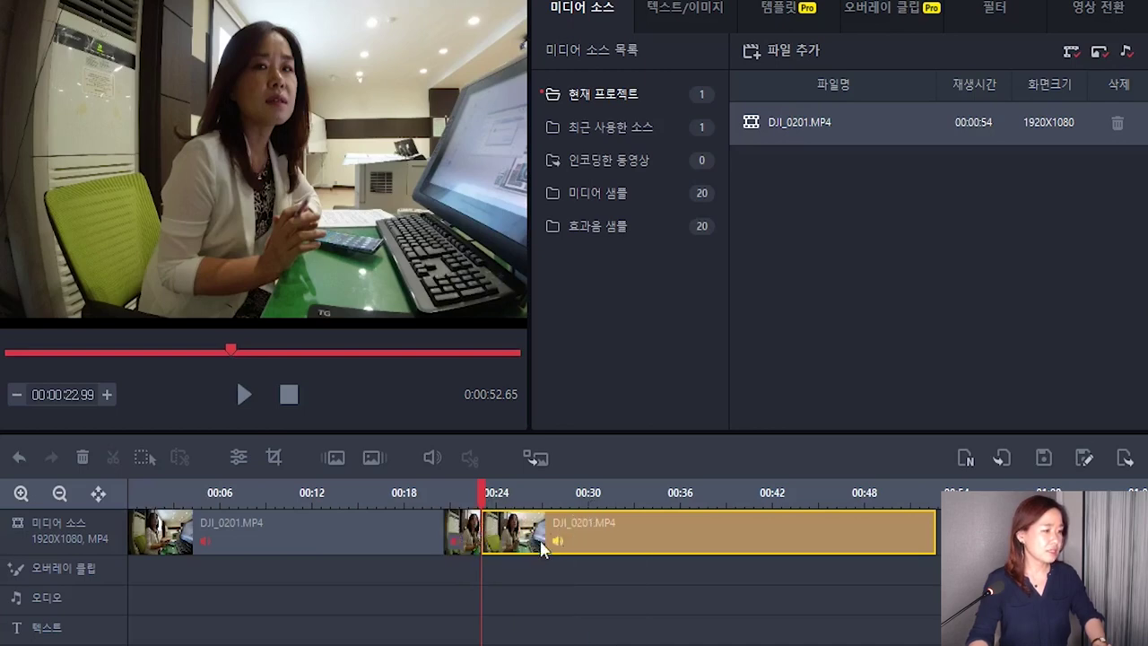
left_click(467, 531)
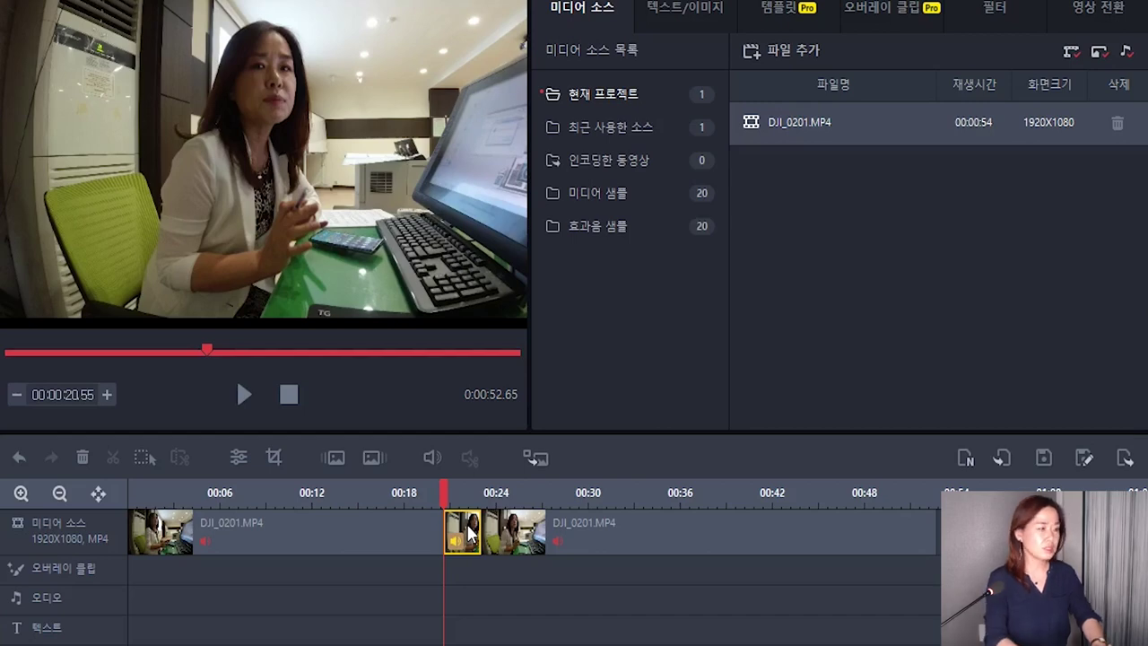
key("Delete")
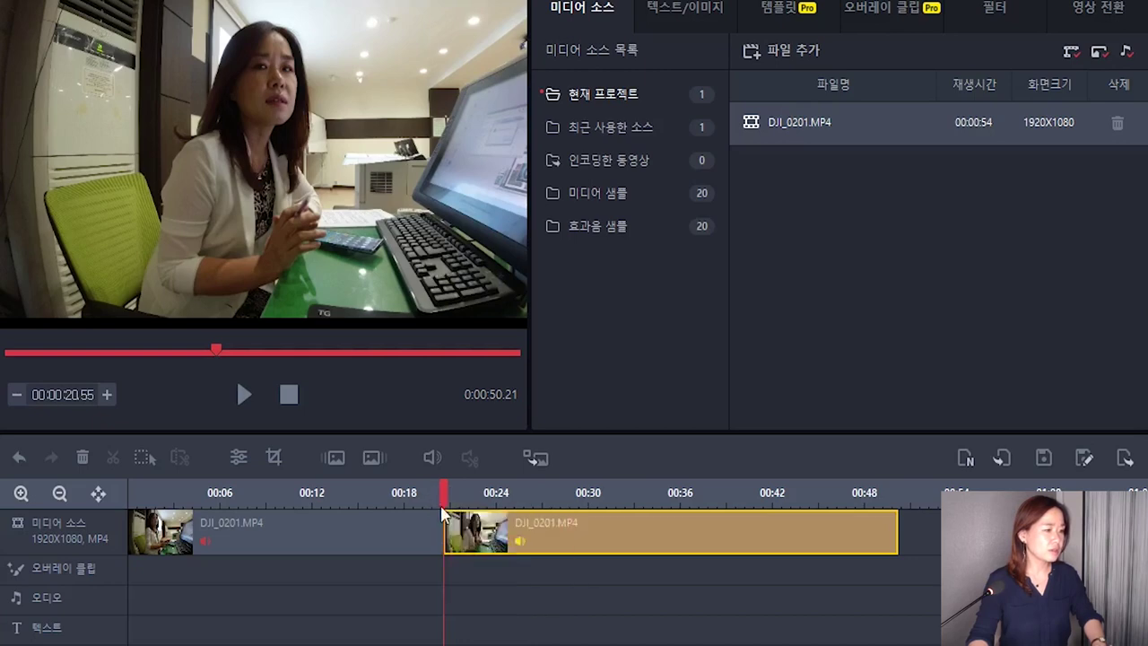
Preview the join between the two remaining clips by playing across it from 00:00:18.36.
left_click(411, 531)
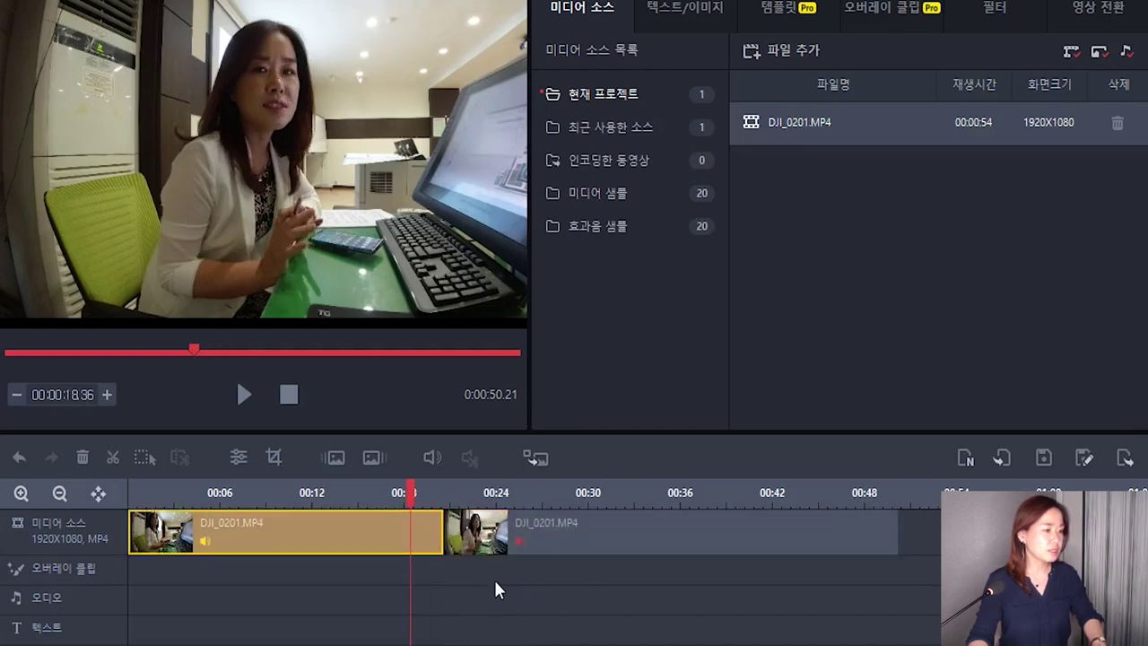
key("space")
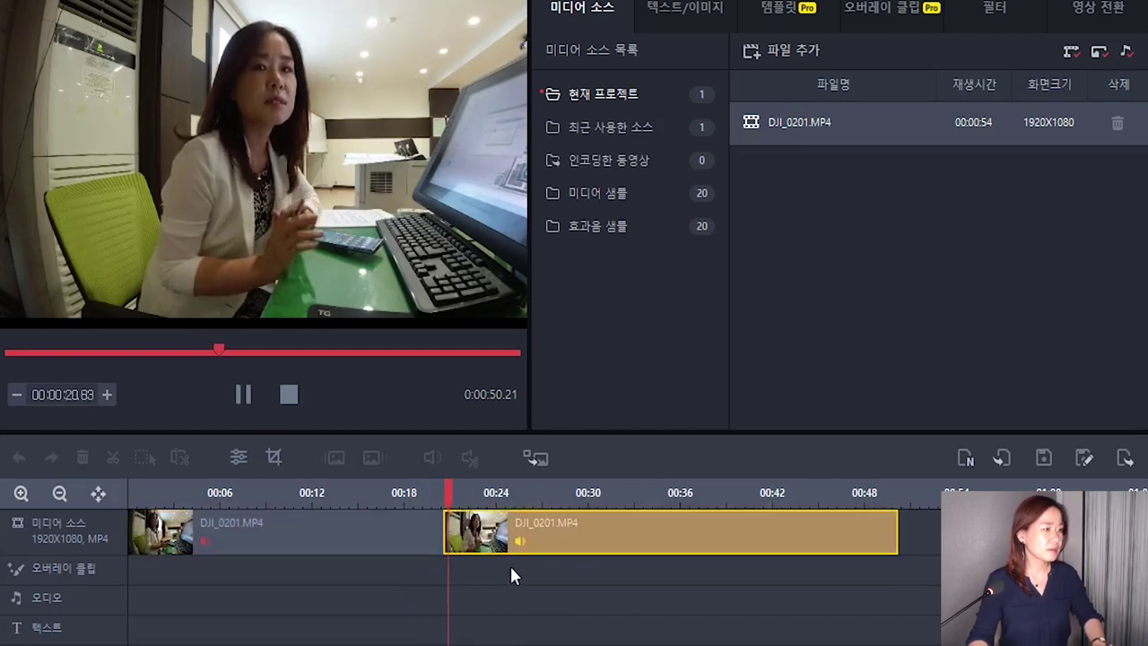
key("space")
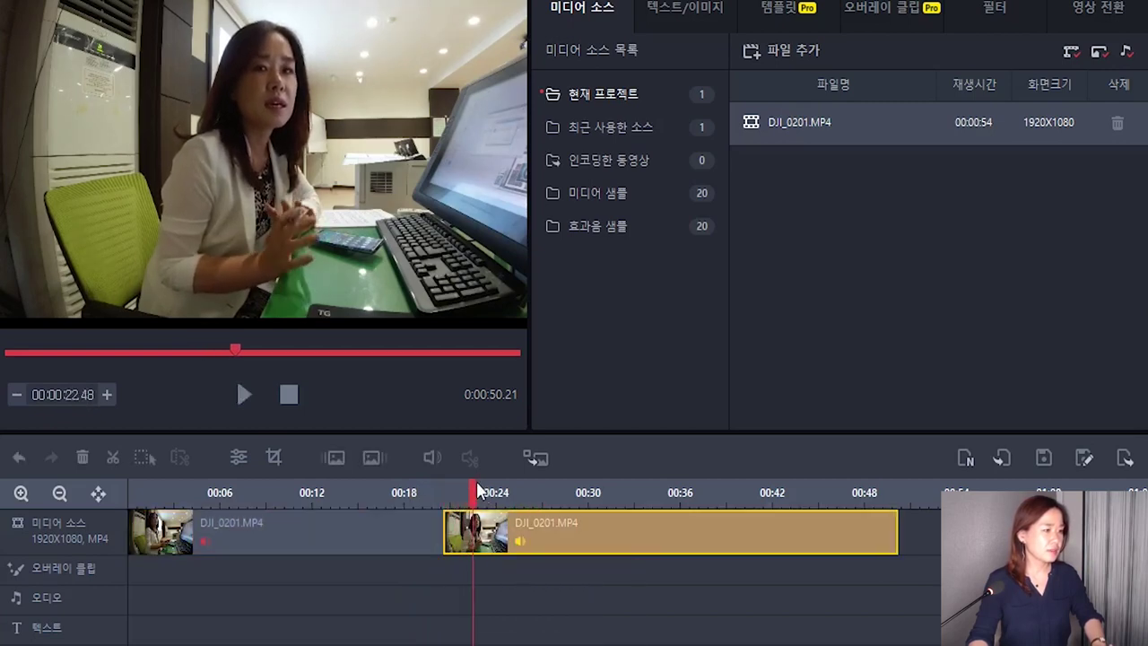
left_click(427, 535)
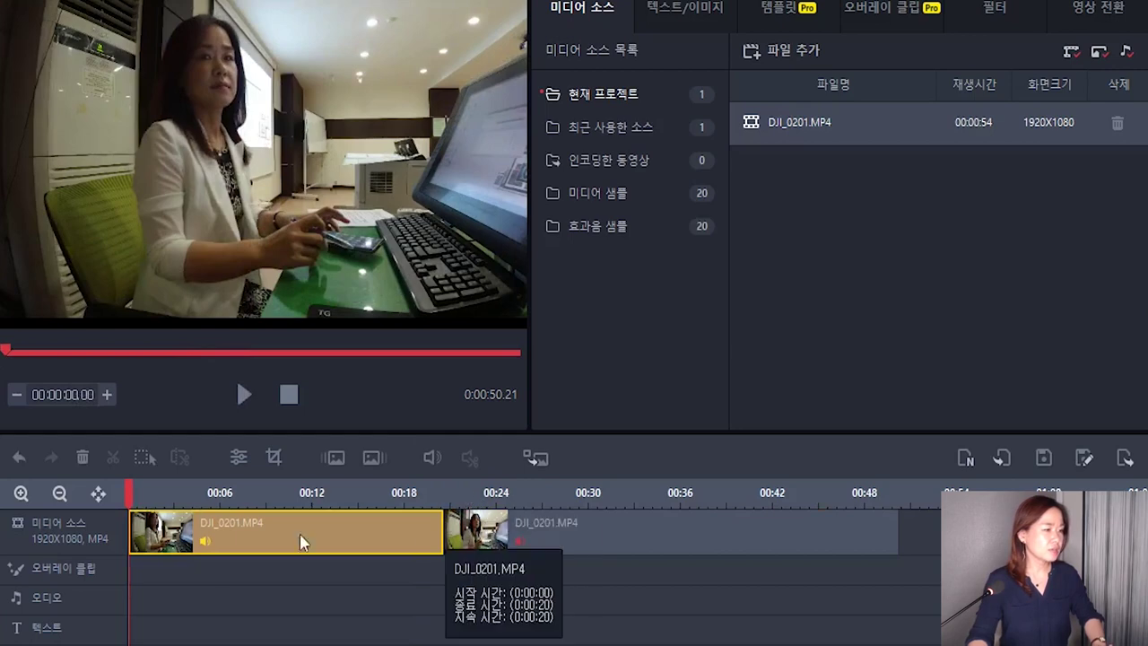
Split the second clip at 00:00:40.00 and delete the section after the cut.
left_click_drag(137, 495, 148, 494)
left_click_drag(240, 488, 741, 489)
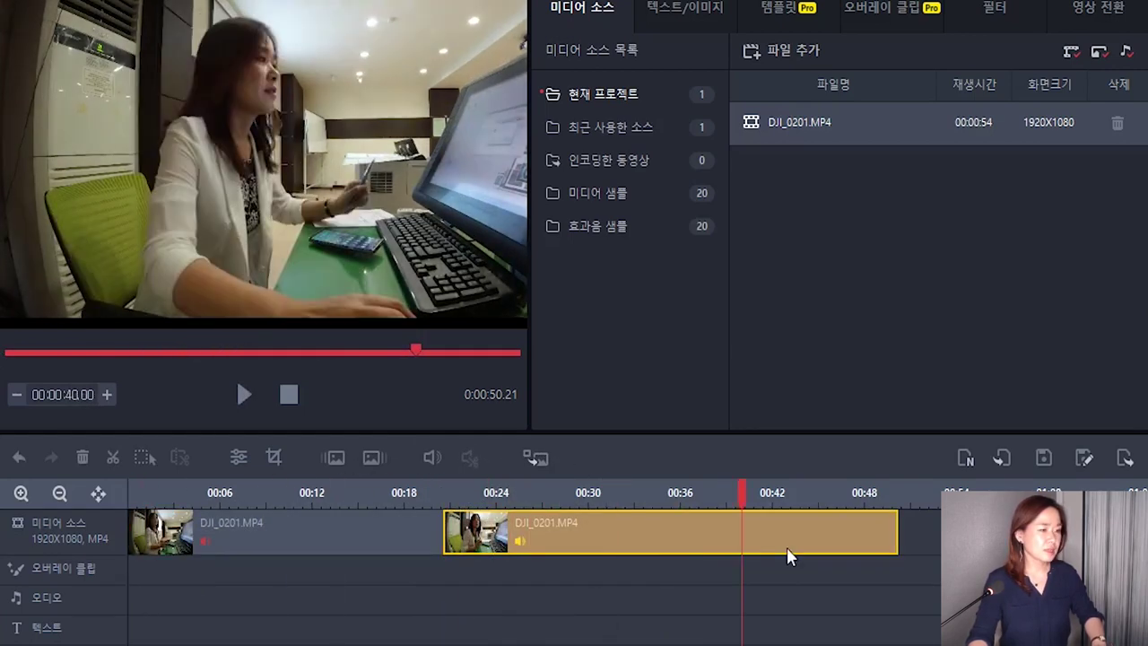
left_click(113, 461)
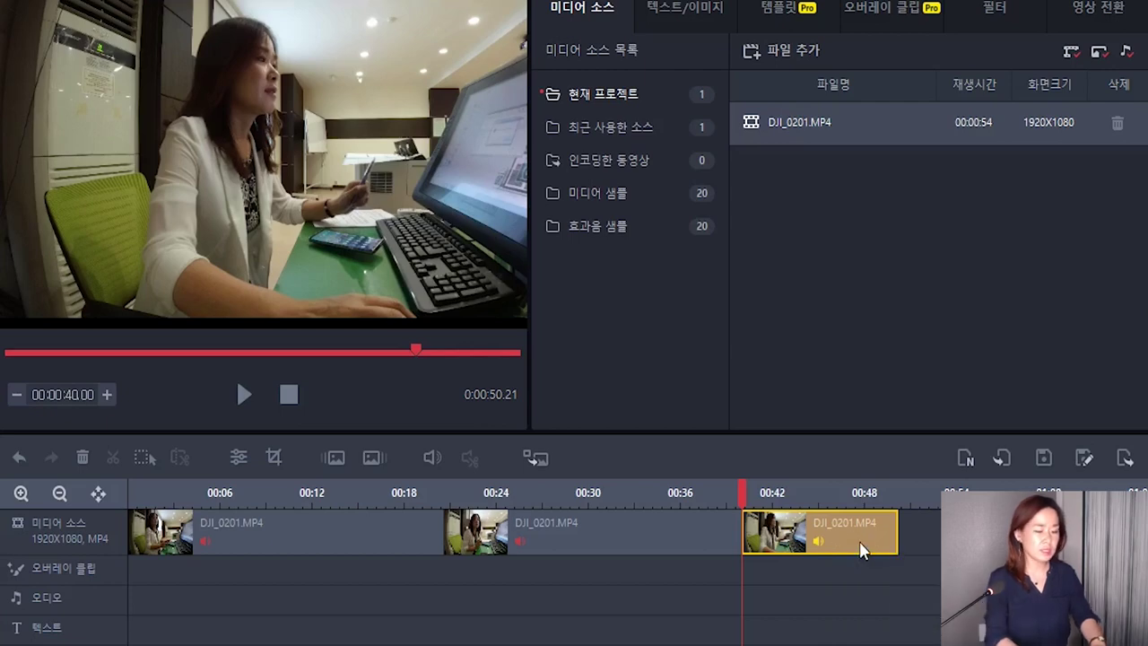
key("Delete")
left_click(378, 551)
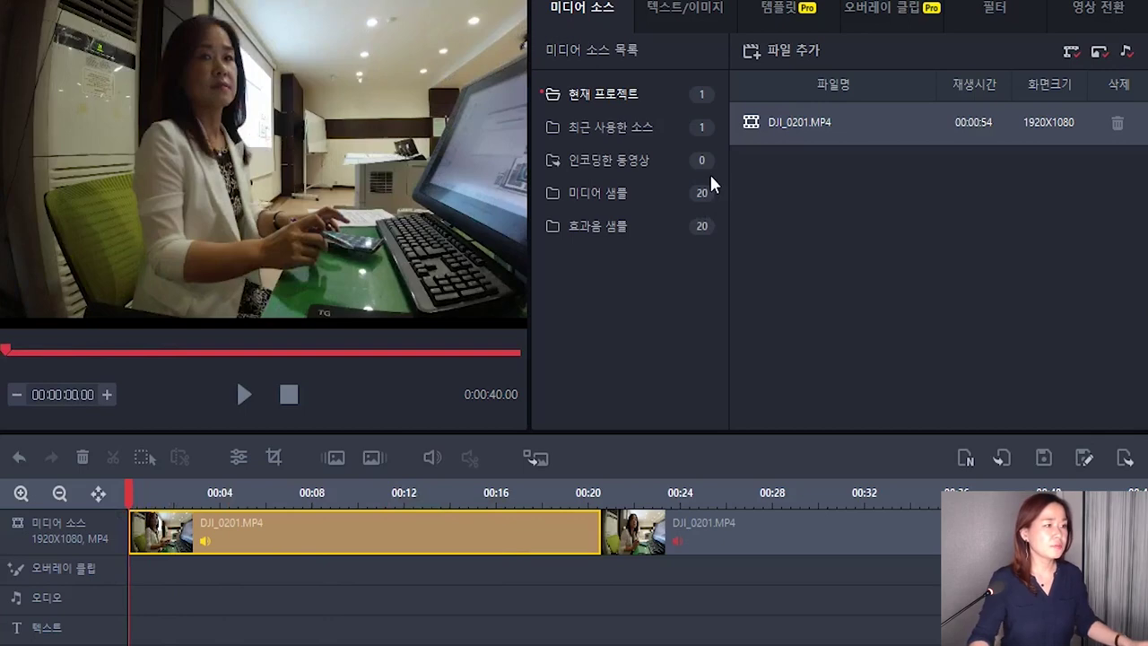
Add a text caption starting at 00:00:01.23 that reads "안녕하세요!!".
left_click(682, 9)
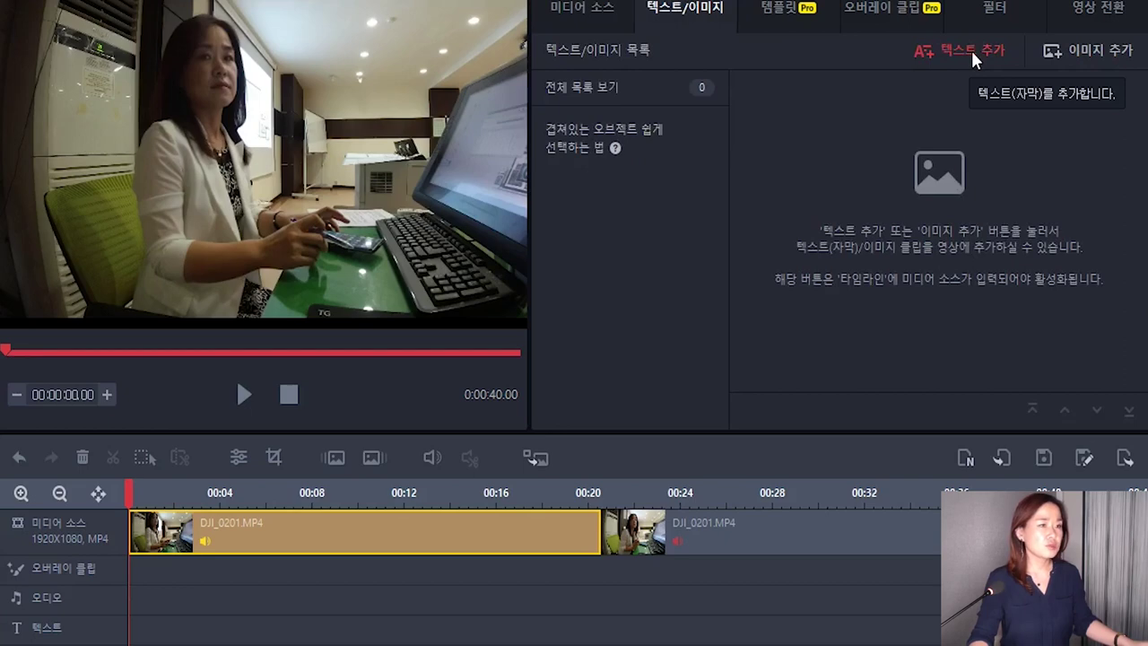
left_click(158, 544)
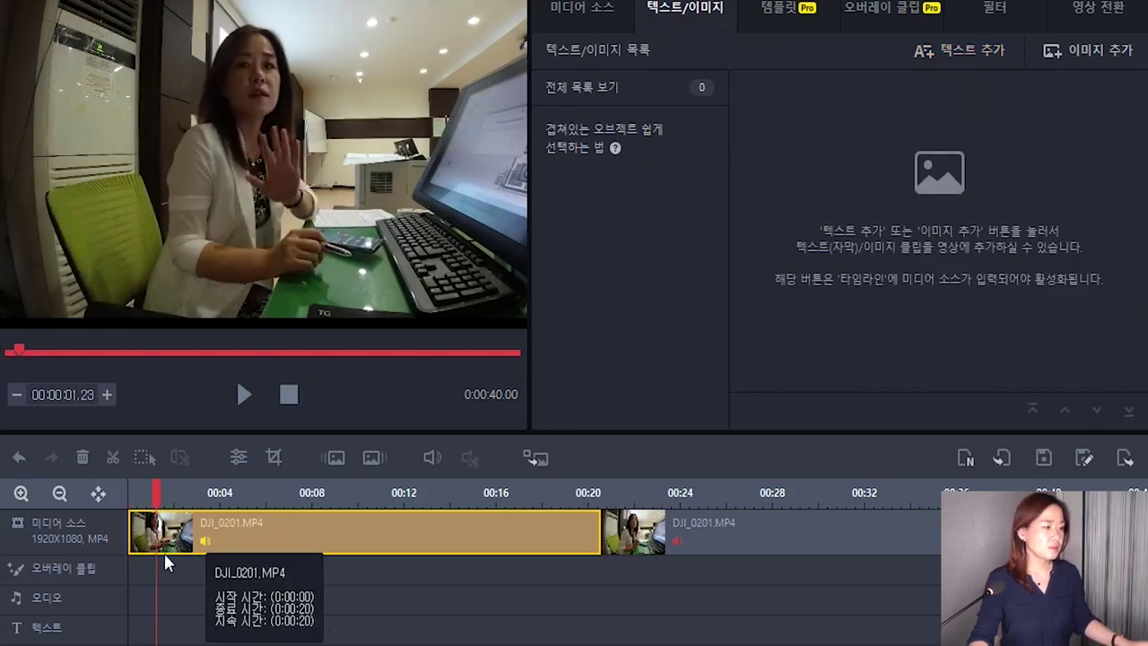
left_click(976, 63)
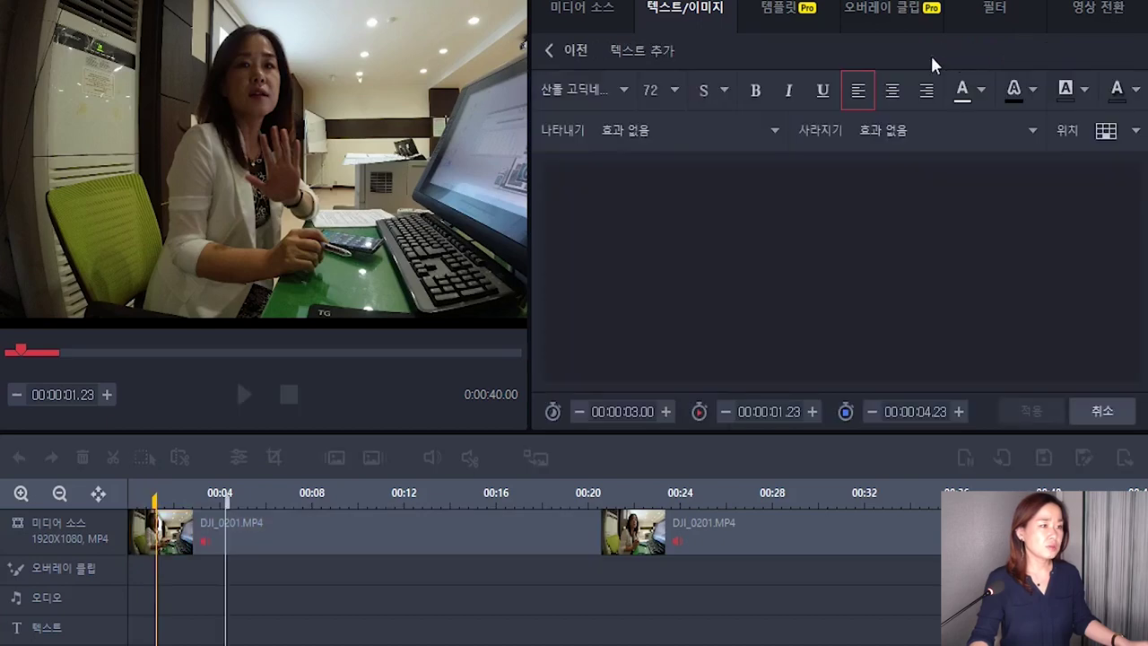
type("안녕하")
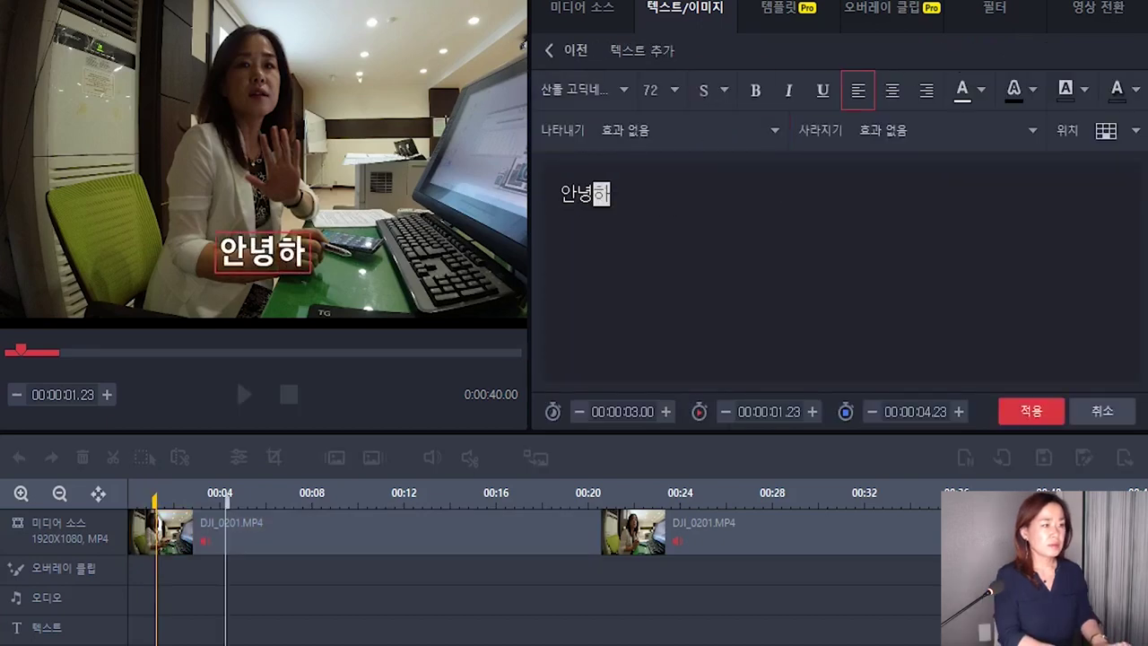
type("세요")
key("BackSpace")
key("BackSpace")
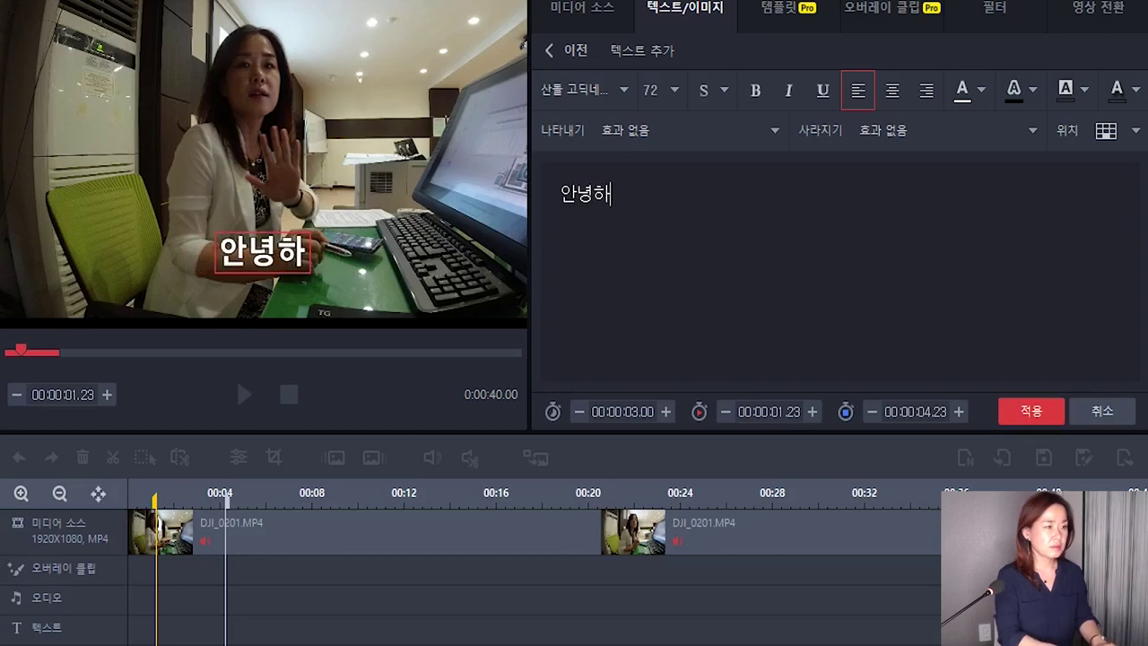
type("세요!!")
Center-align the caption text and change its font to Tmon몬소리.
left_click(892, 91)
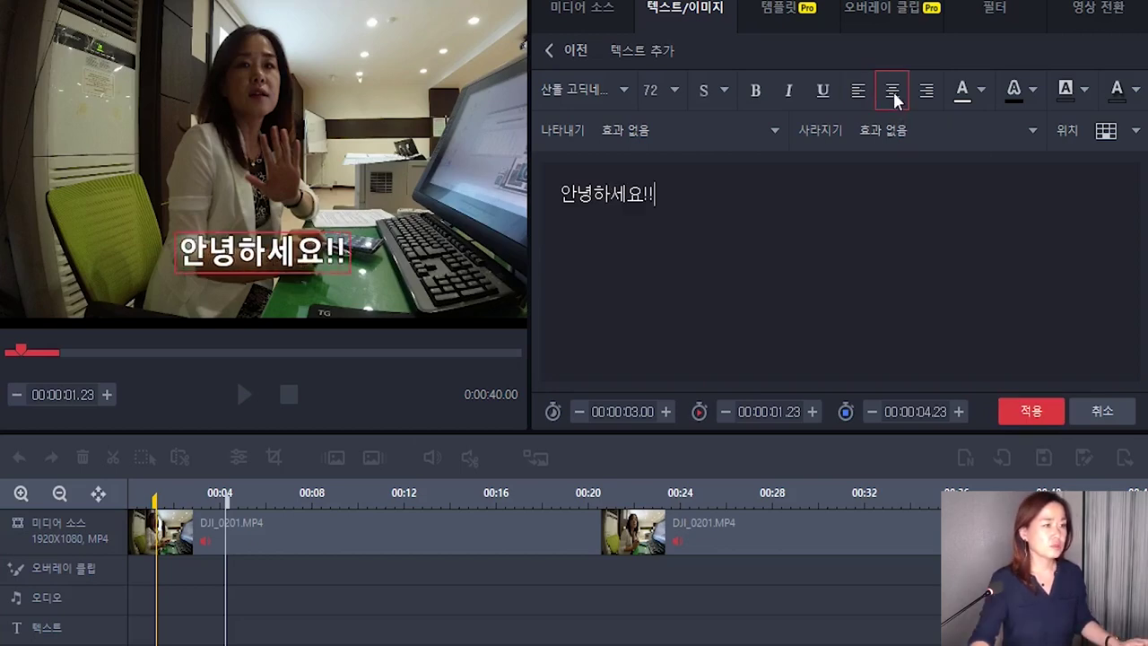
left_click(625, 91)
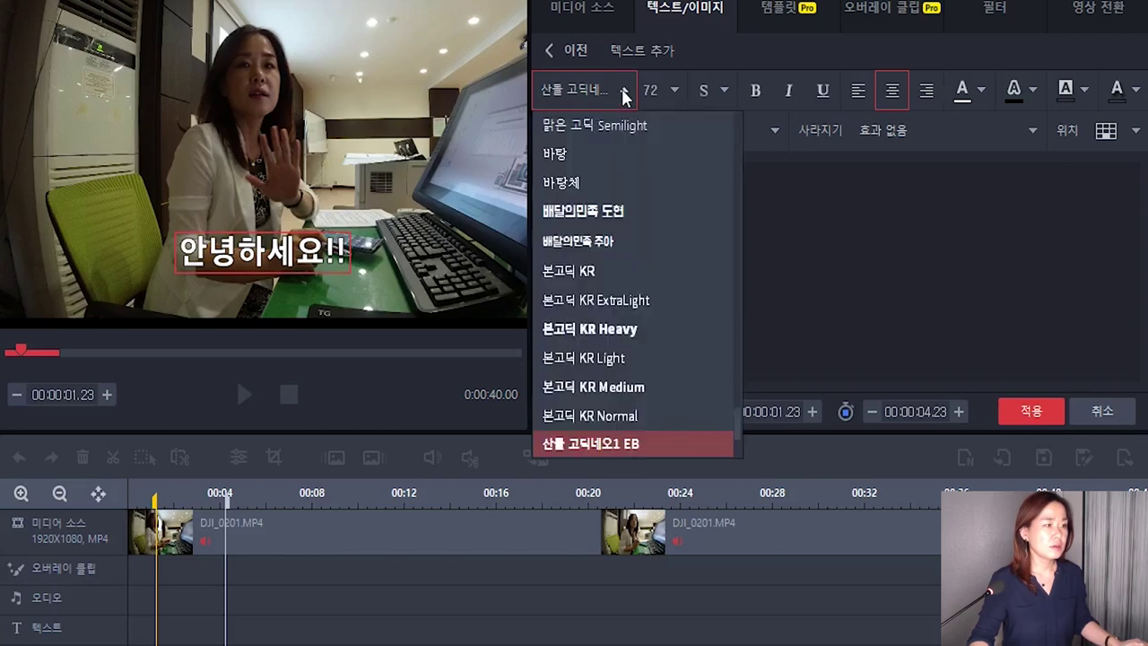
left_click(638, 211)
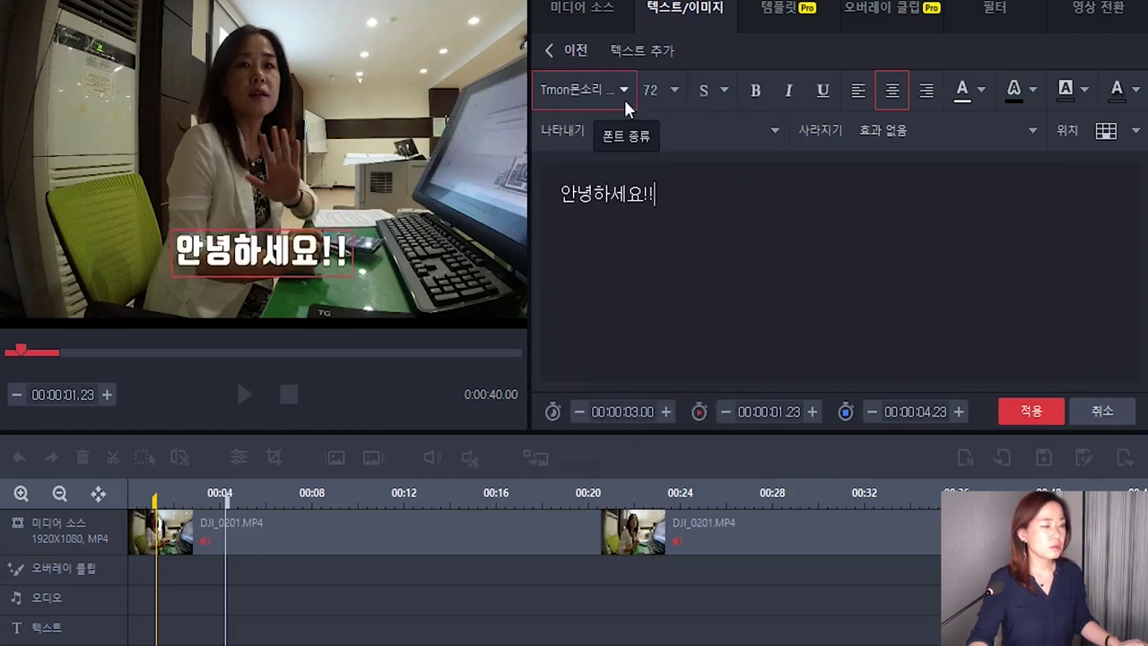
Set the caption's text color to white and its outline color to black.
left_click(980, 100)
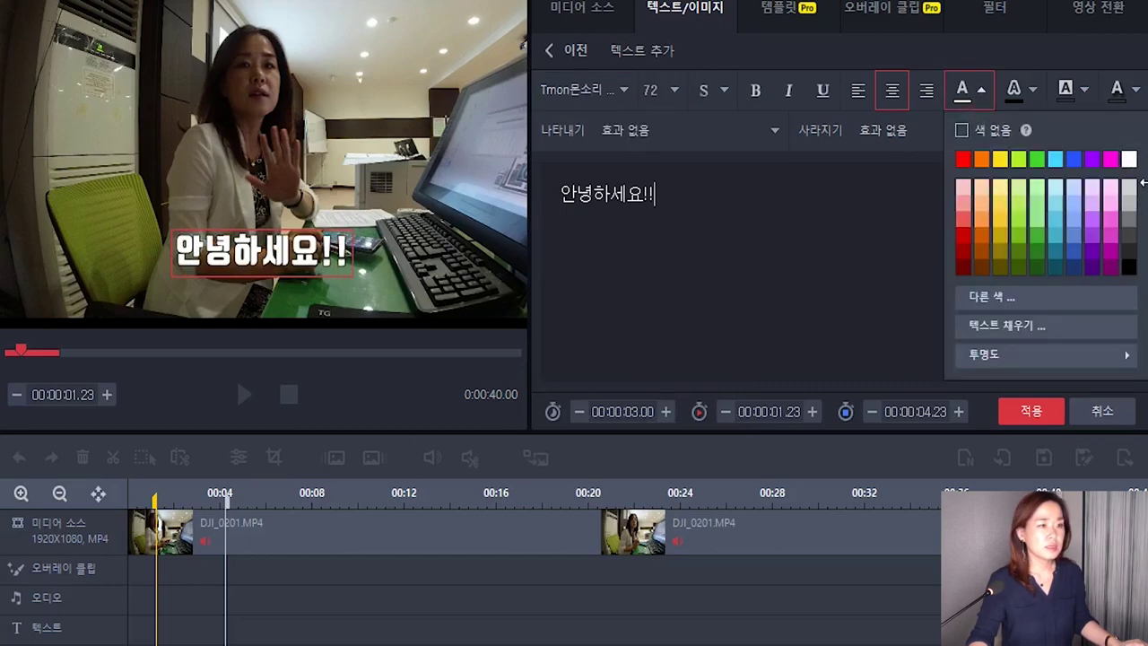
left_click(1129, 159)
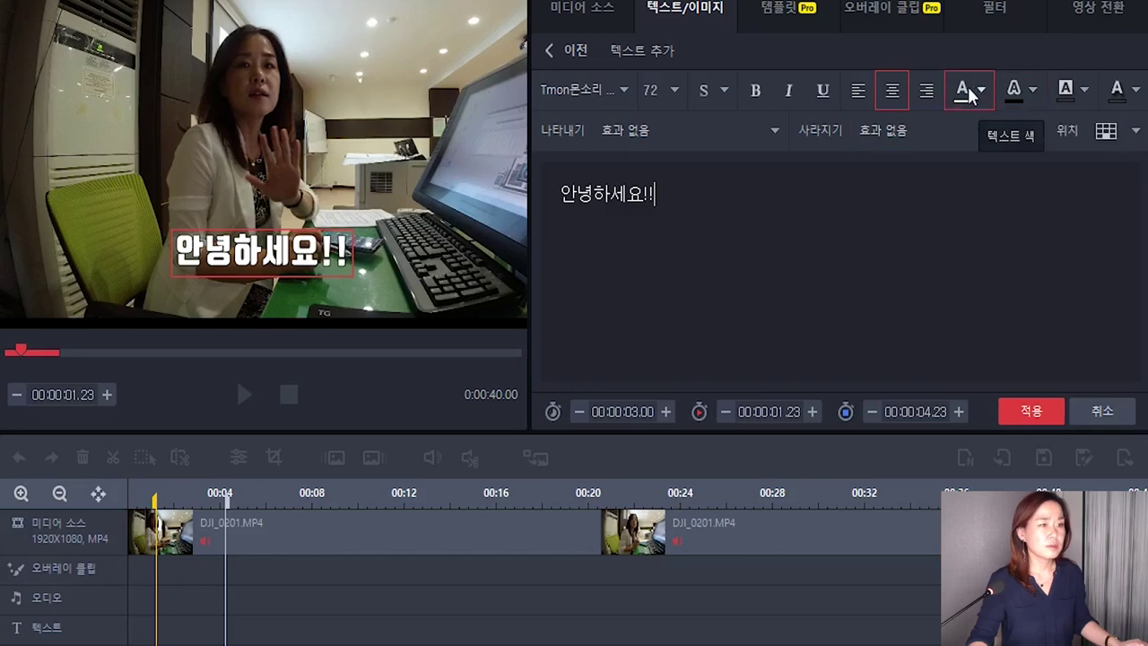
left_click(970, 94)
left_click(1129, 264)
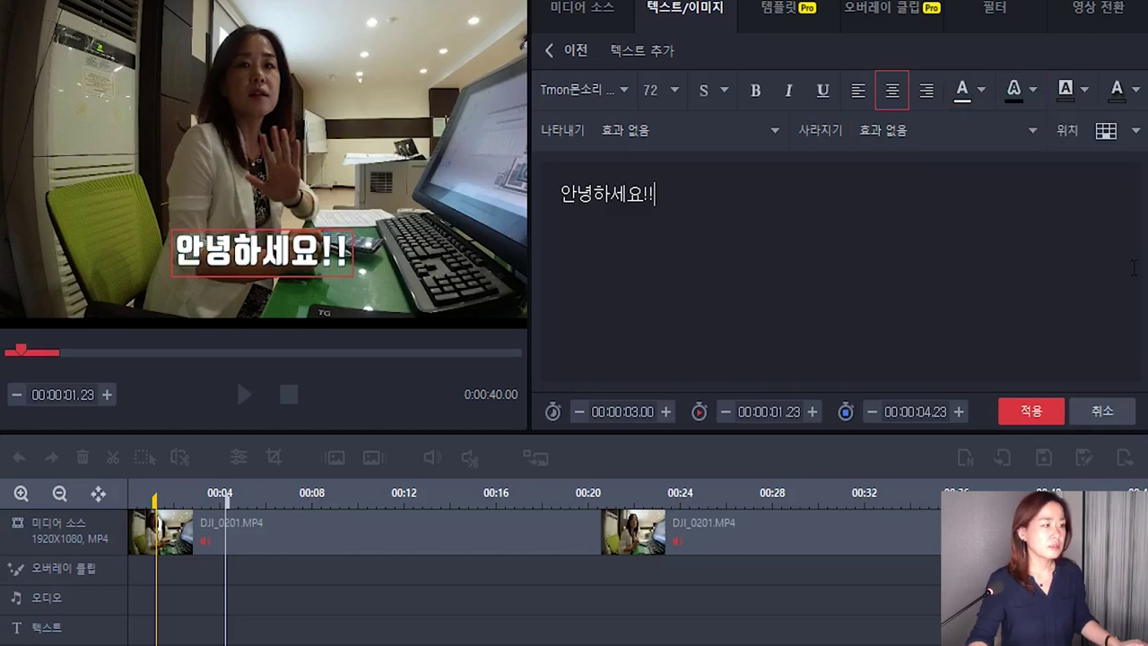
Give the caption a black background and make that background semi-transparent.
left_click(1085, 91)
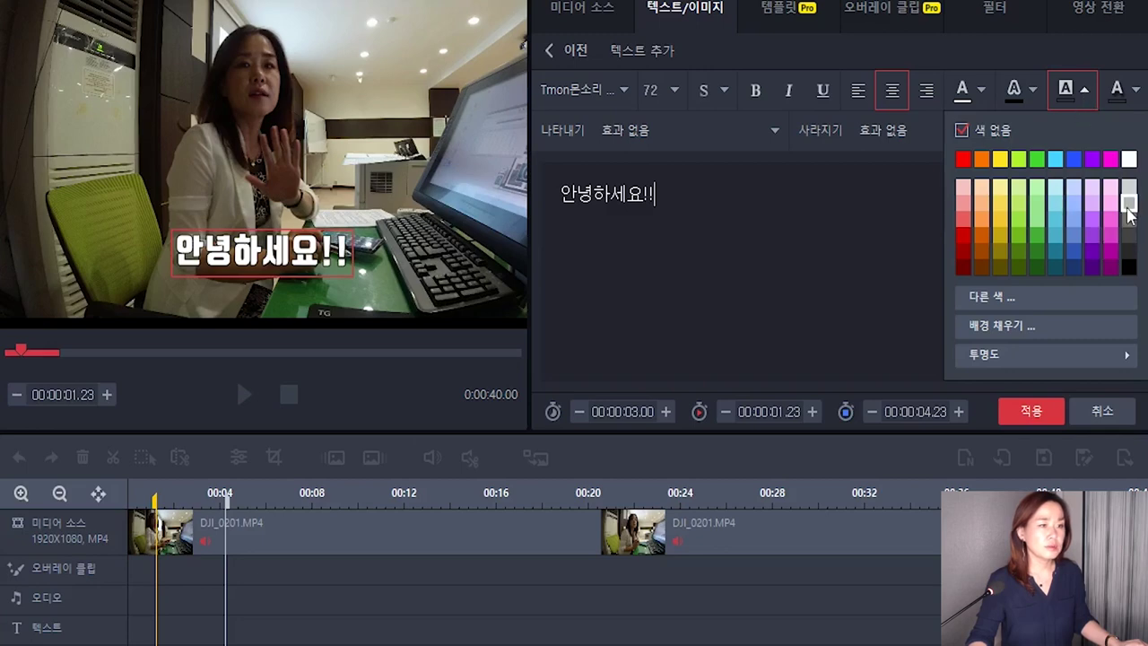
left_click(1129, 265)
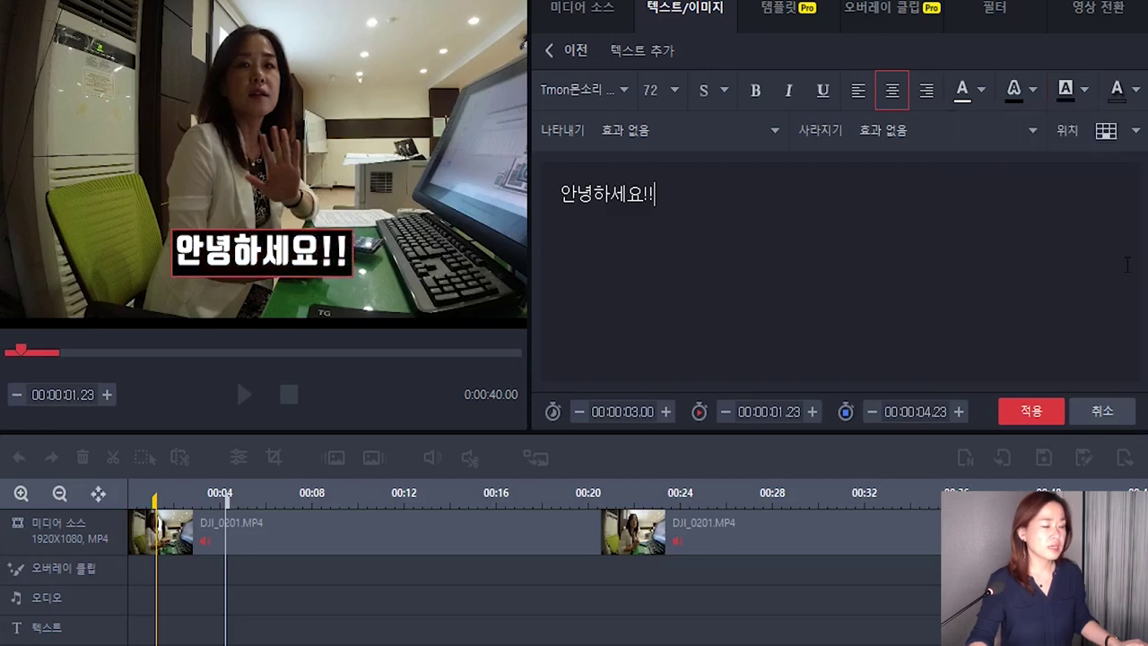
left_click(1084, 96)
mouse_move(1094, 360)
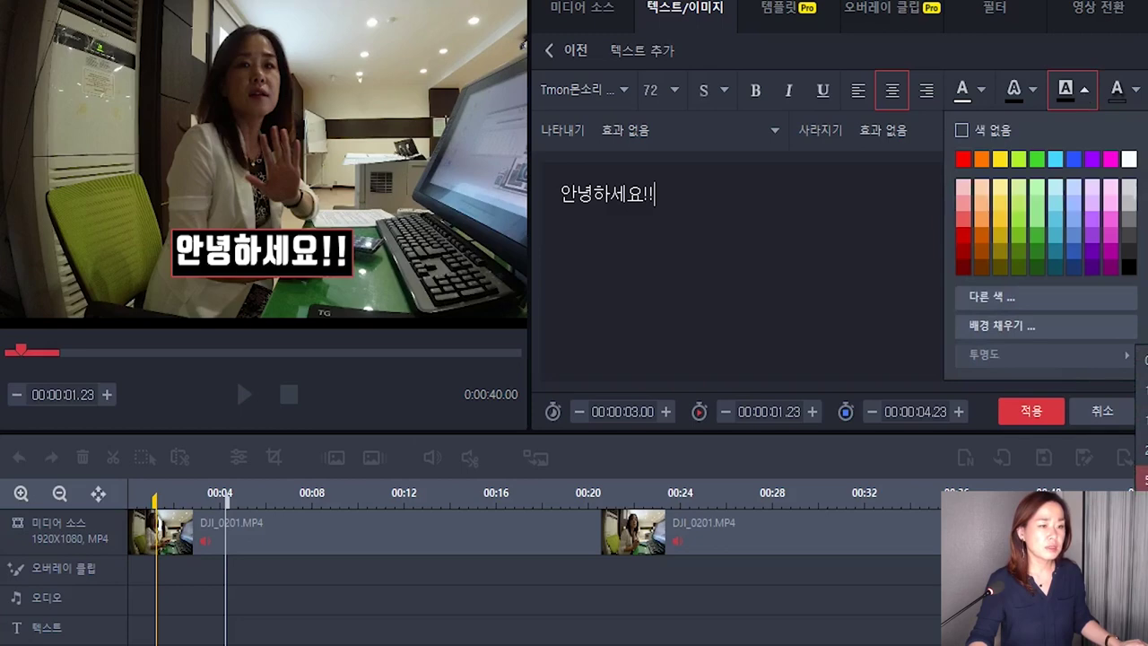
left_click(1144, 480)
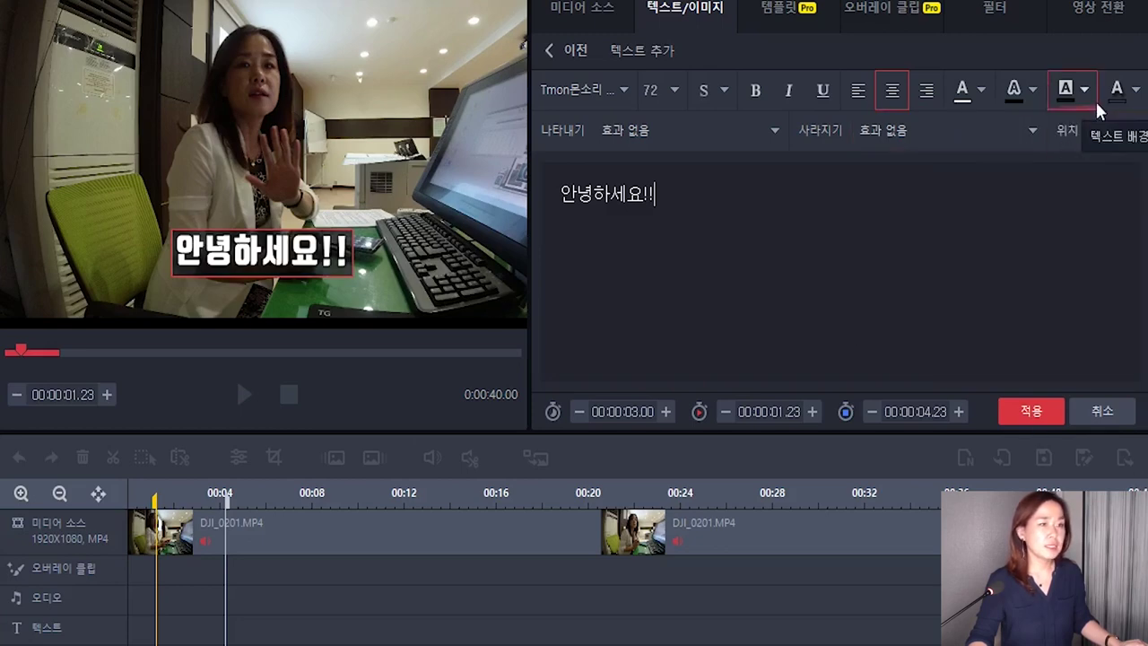
Add a shadow to the caption text, first in black and finally in teal.
left_click(1135, 91)
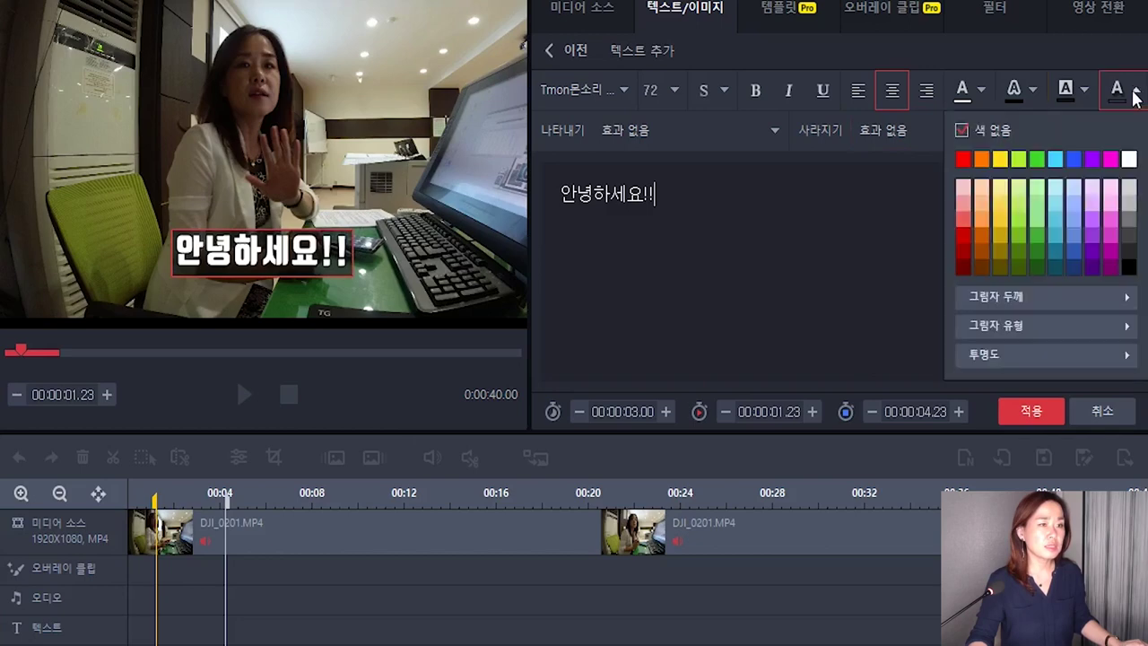
left_click(1129, 268)
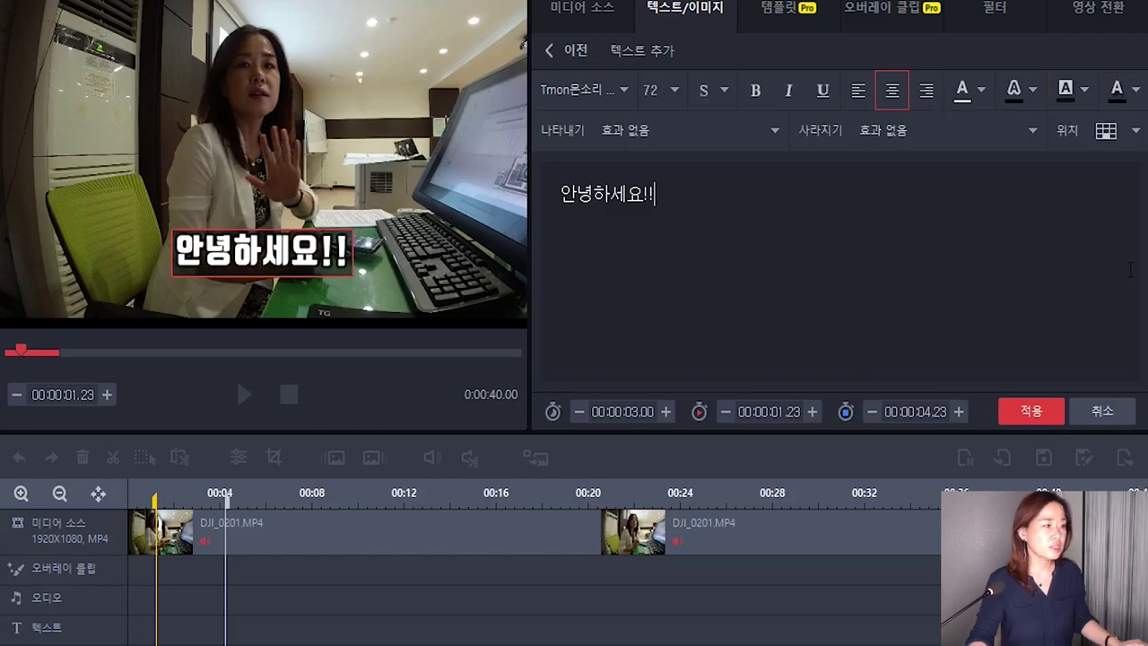
left_click(1135, 91)
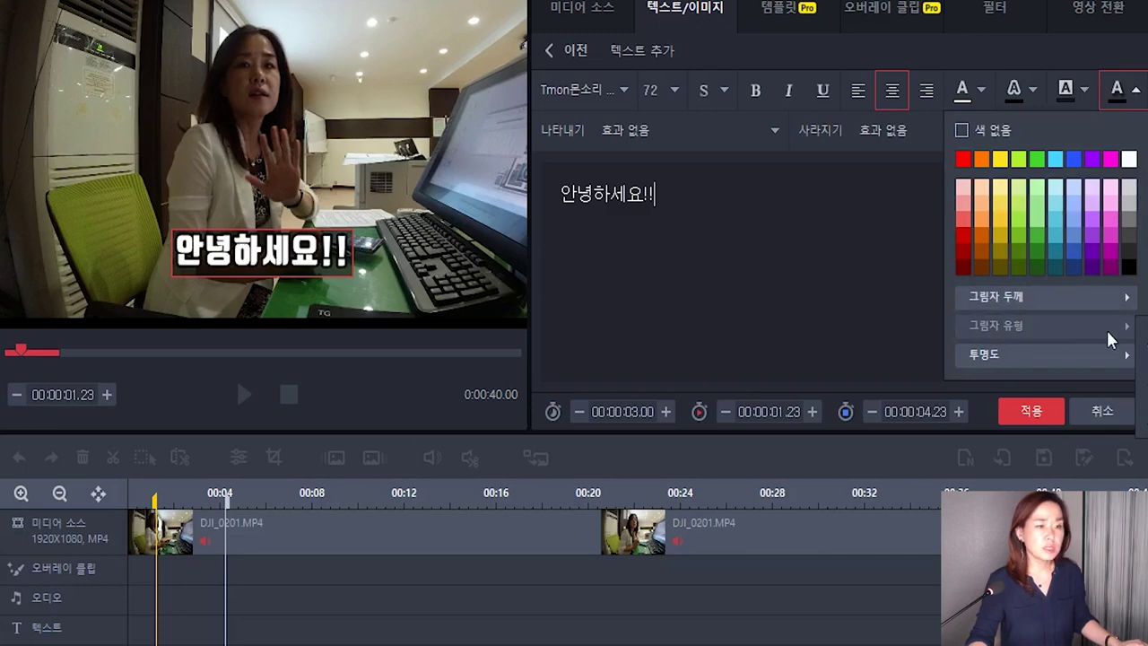
key("Escape")
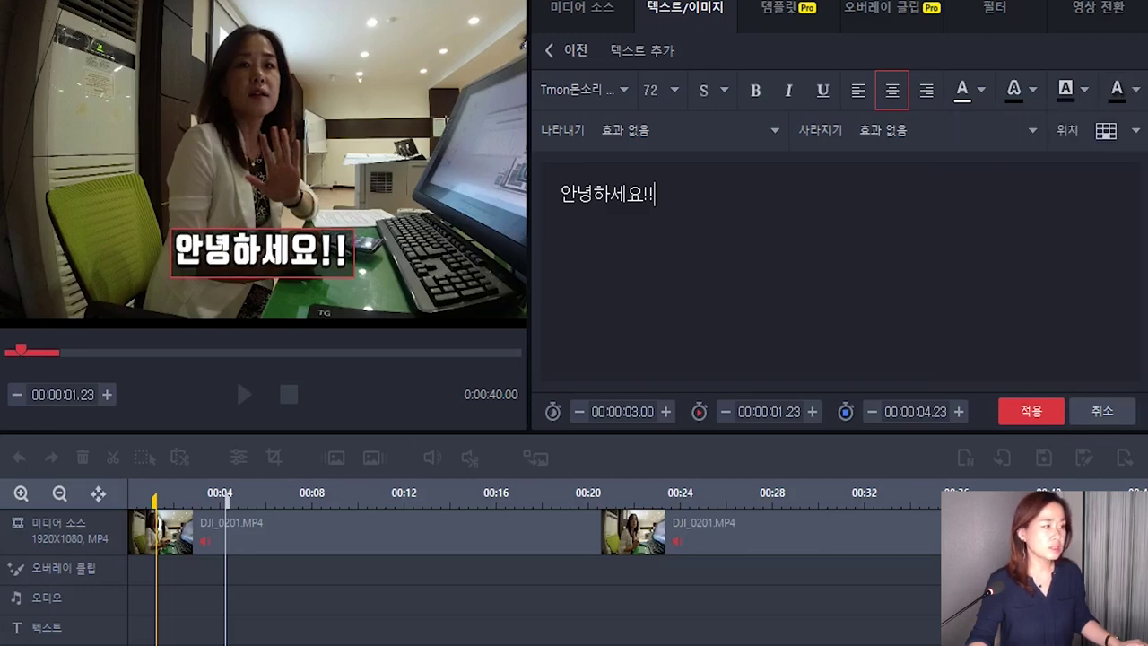
left_click(1086, 99)
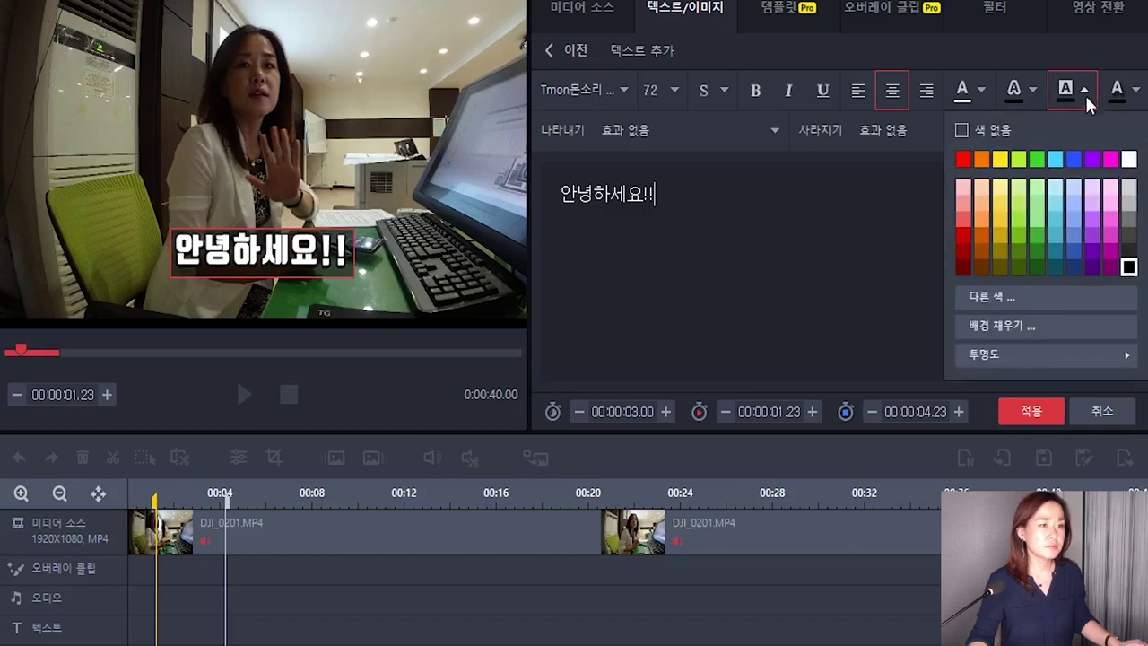
left_click(1060, 238)
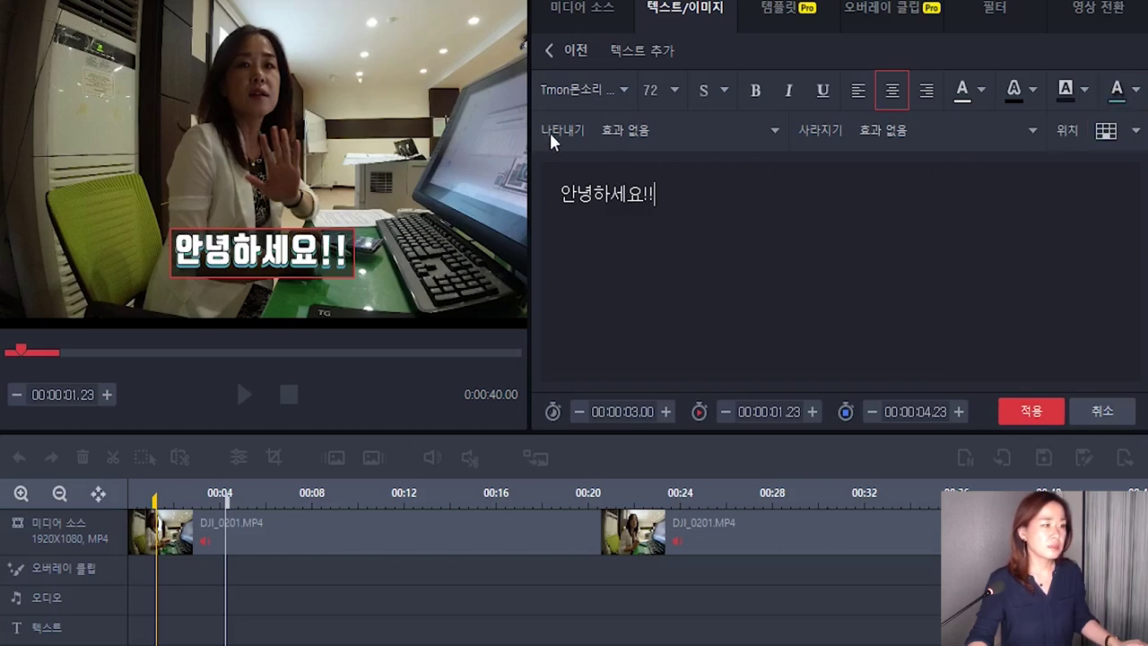
Set the caption's appear effect to 서서히 나타나기 and its disappear effect to 서서히 사라지기, and apply the caption.
left_click(772, 130)
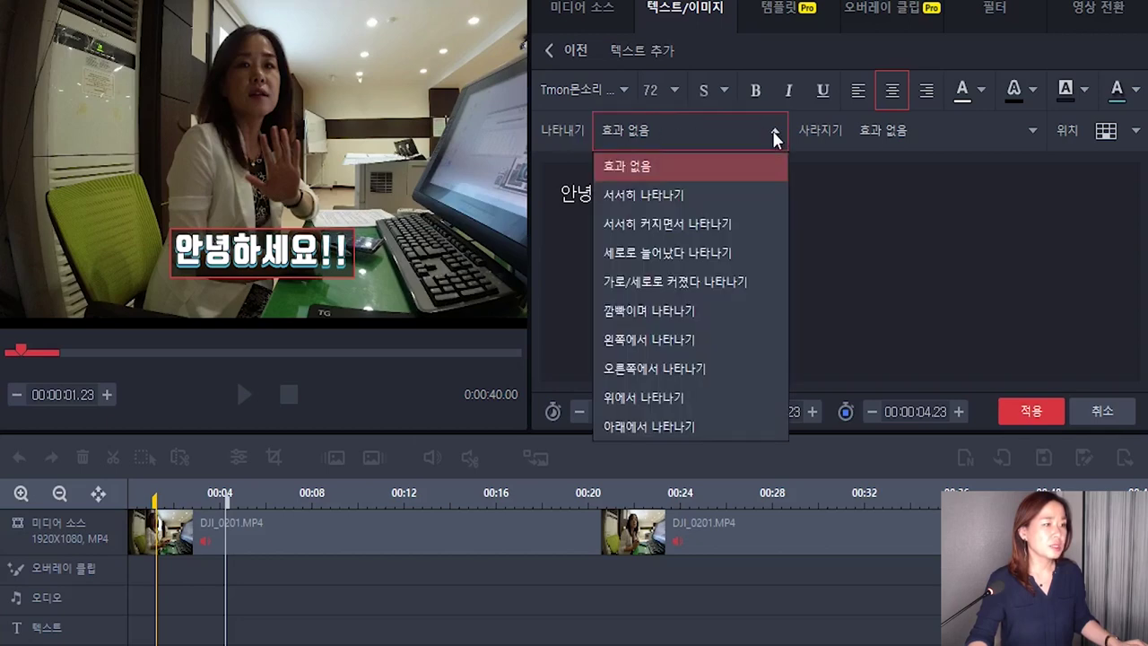
left_click(700, 196)
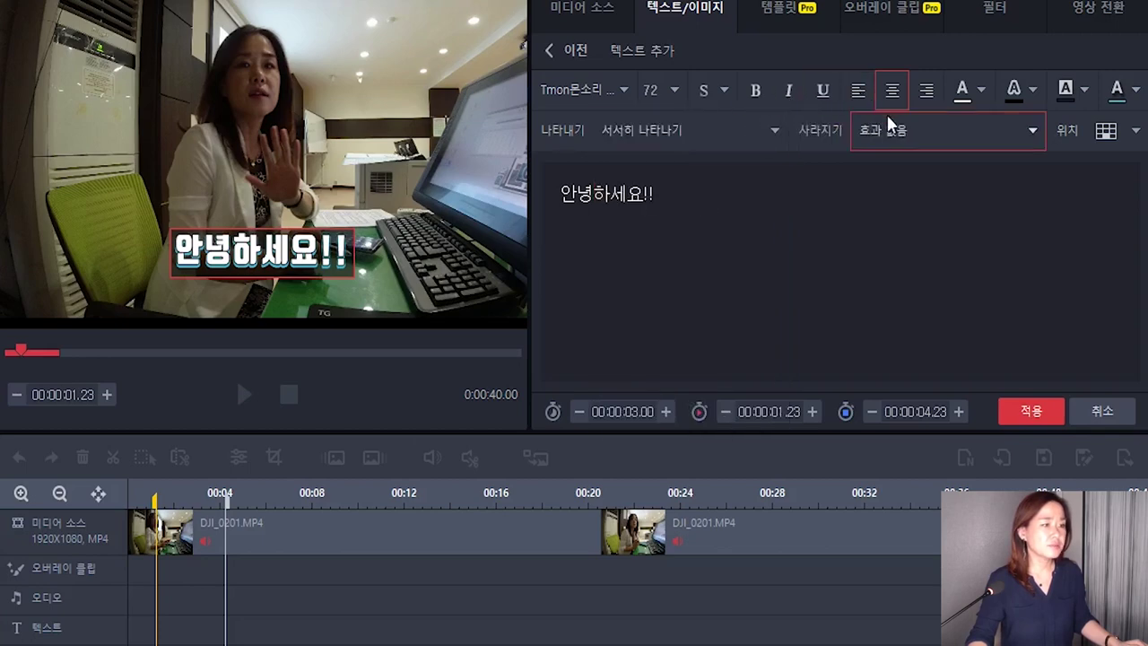
left_click(1028, 134)
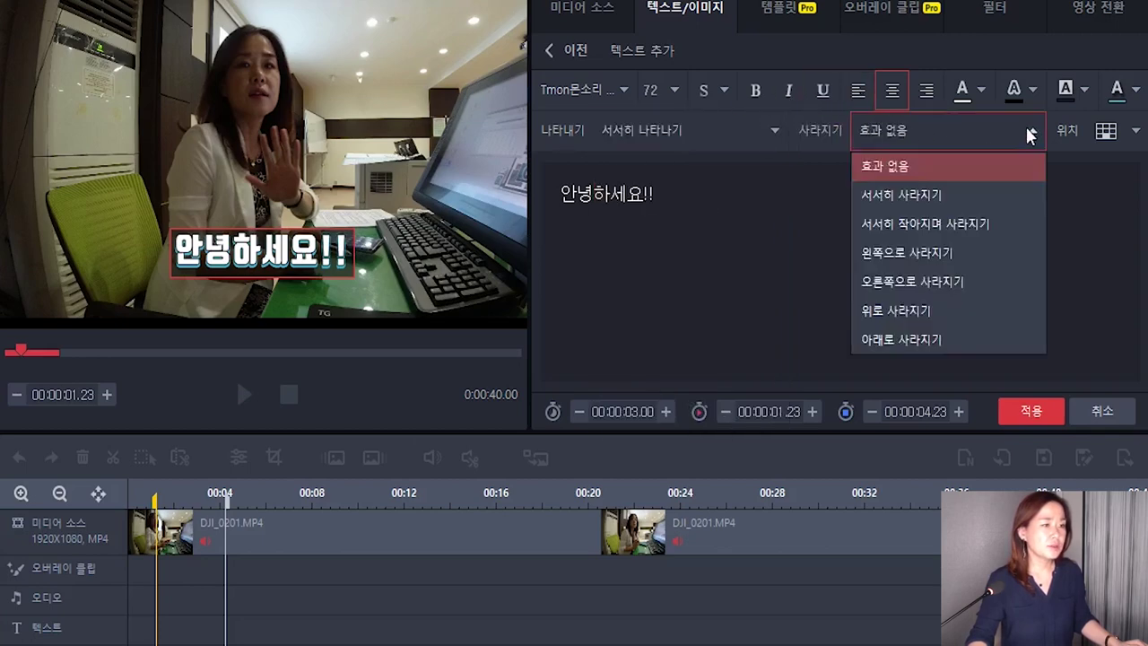
left_click(870, 194)
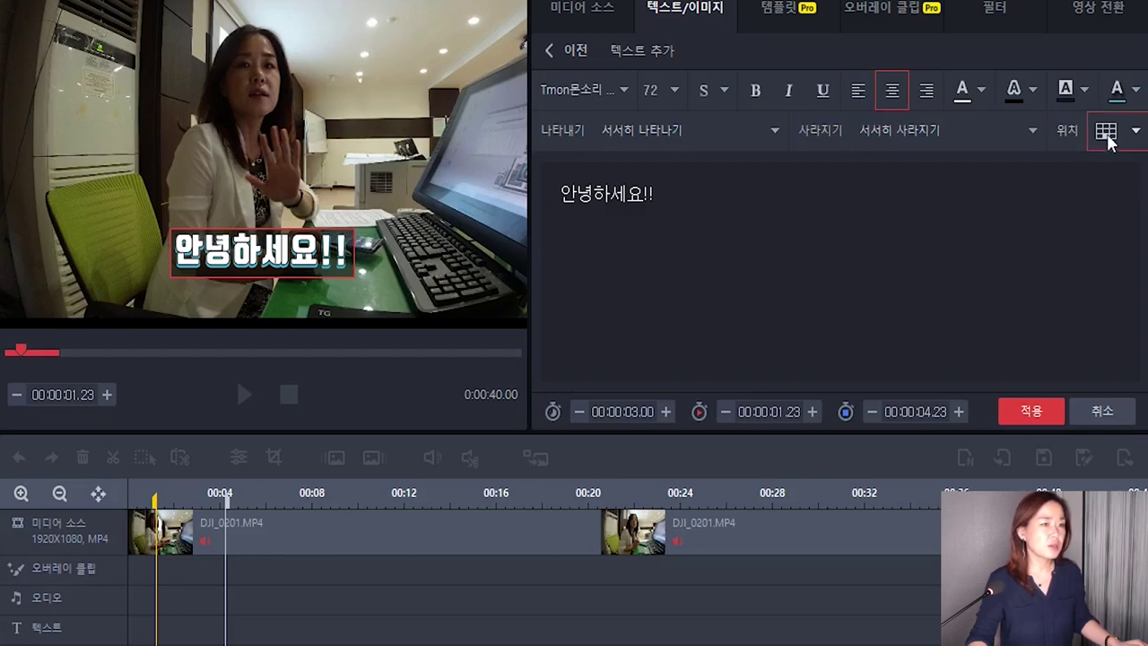
left_click(1032, 412)
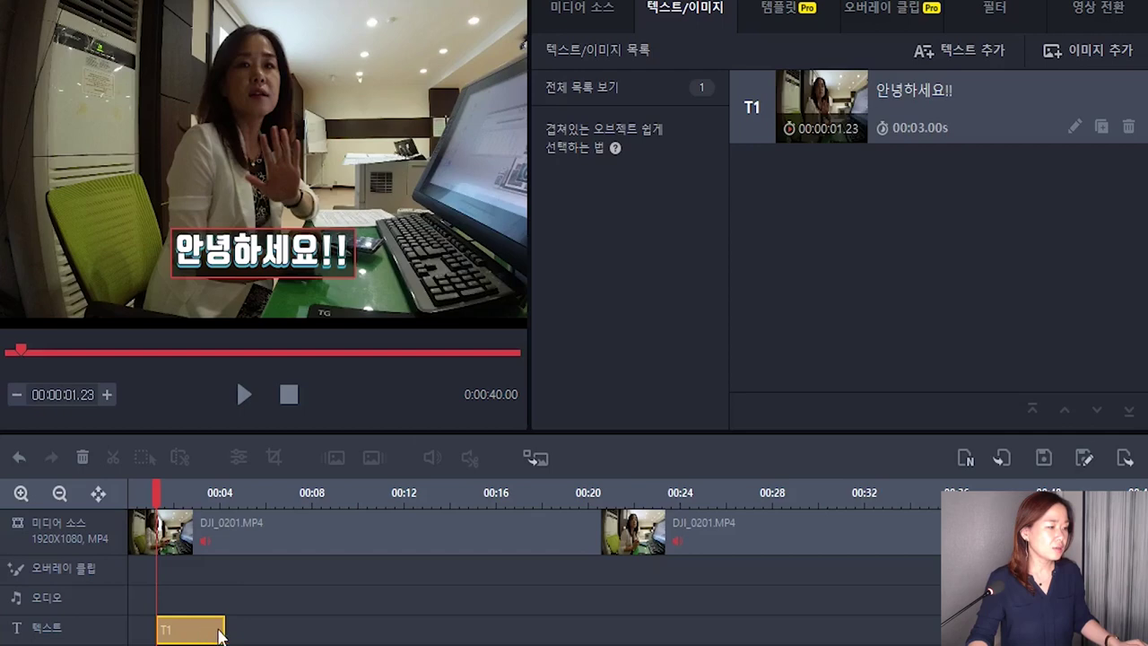
Play the video from the start and scrub through the 안녕하세요!! caption to check its timing and fade effects.
left_click(338, 580)
left_click(288, 395)
left_click(243, 396)
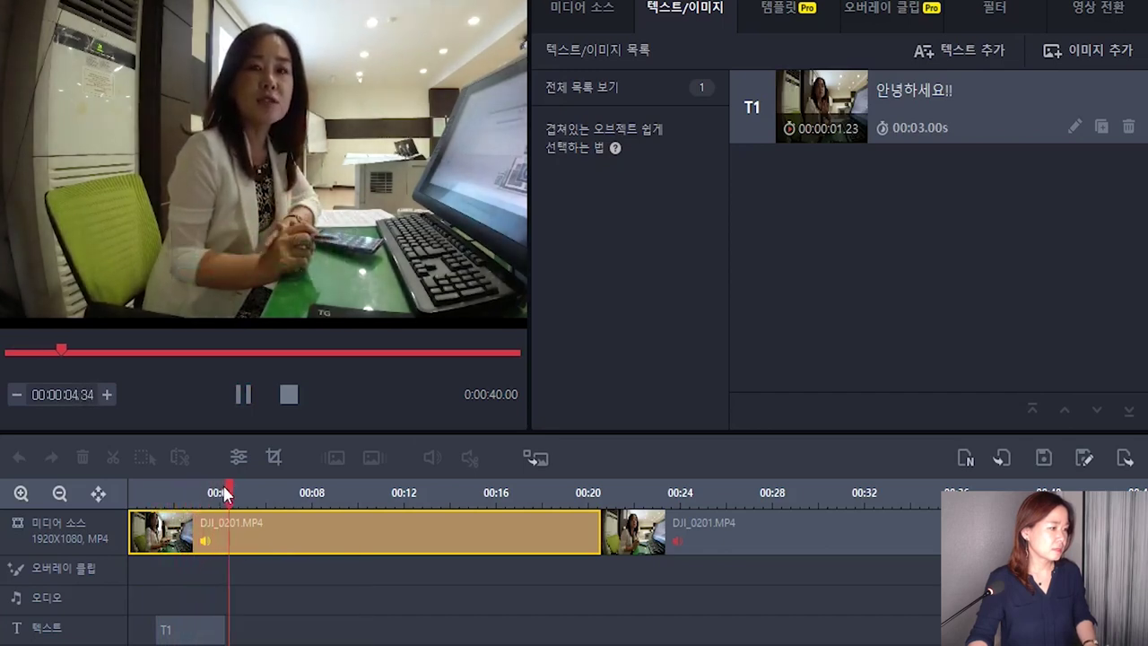
left_click(249, 400)
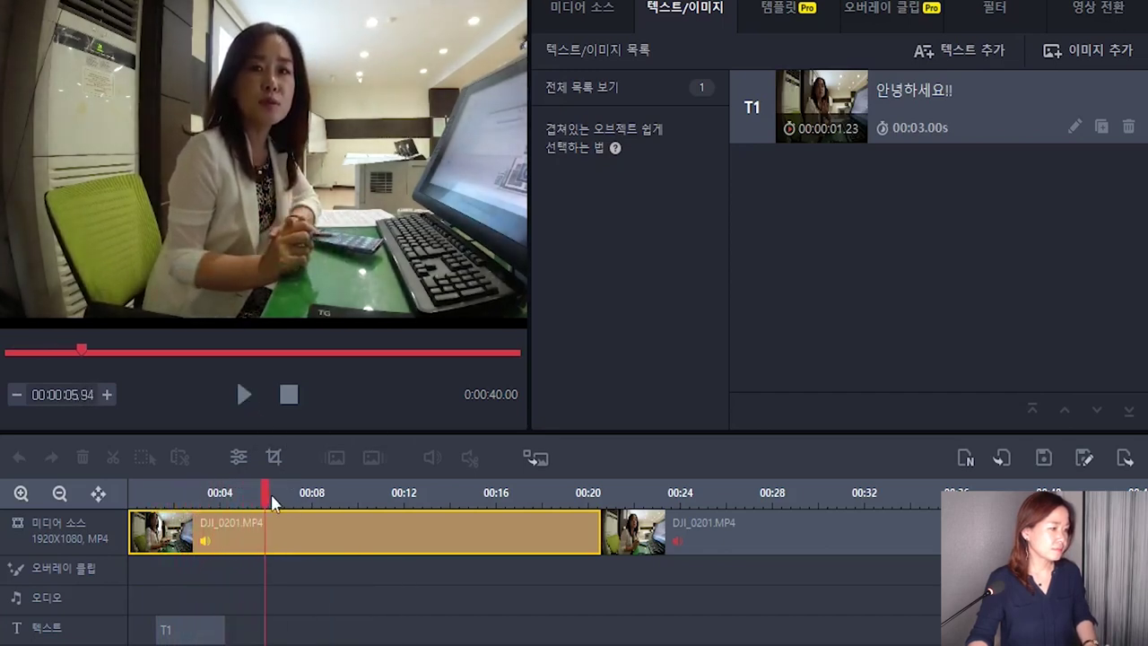
left_click(268, 492)
left_click(199, 492)
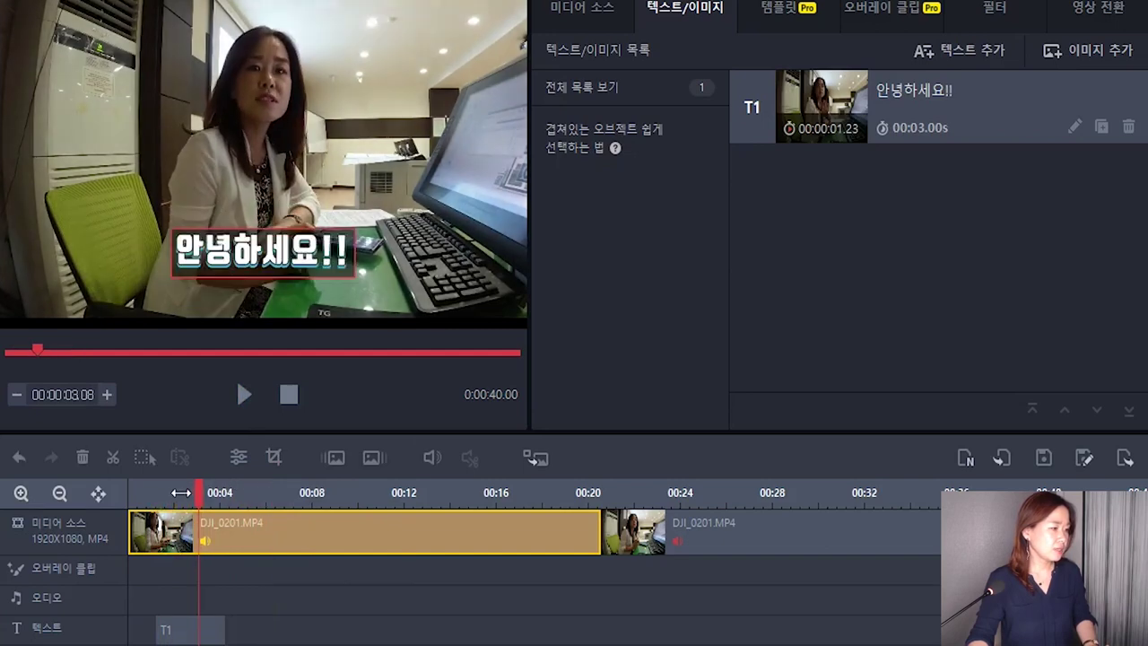
left_click(171, 492)
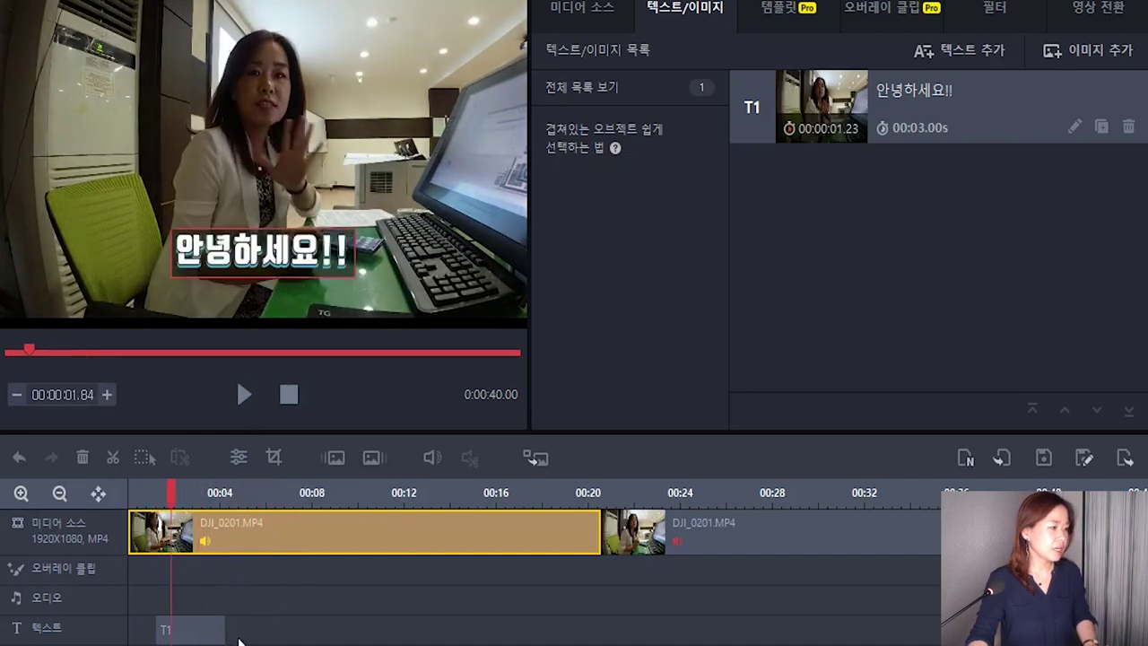
Shorten the 안녕하세요!! caption on the text track to a duration of 1.45 s.
left_click(204, 629)
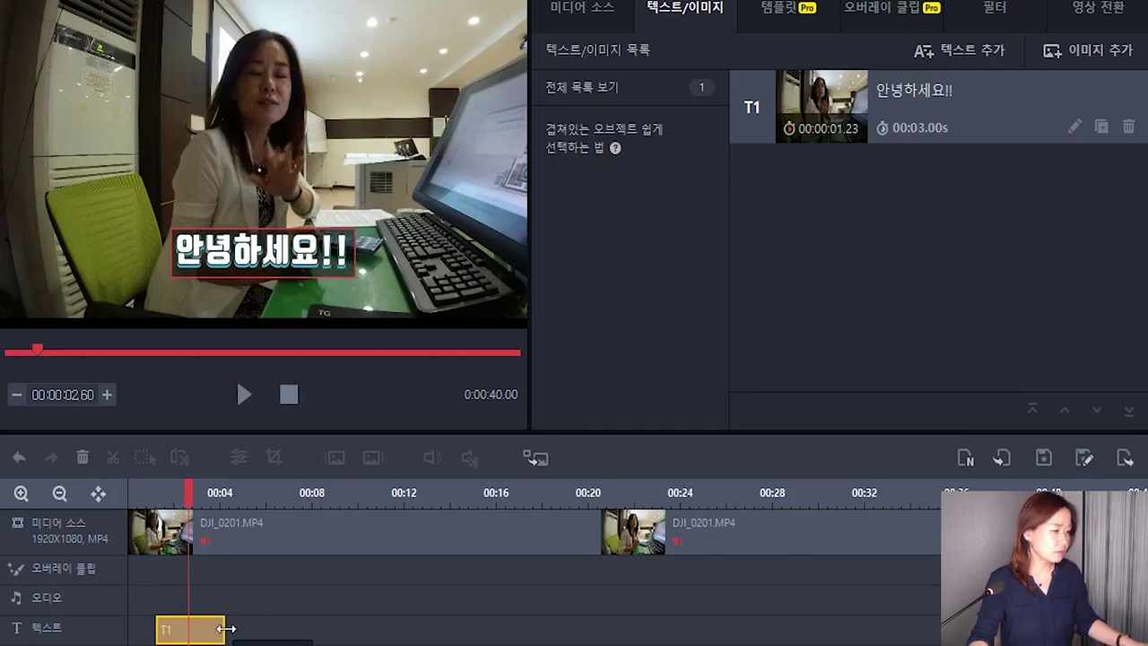
left_click(226, 629)
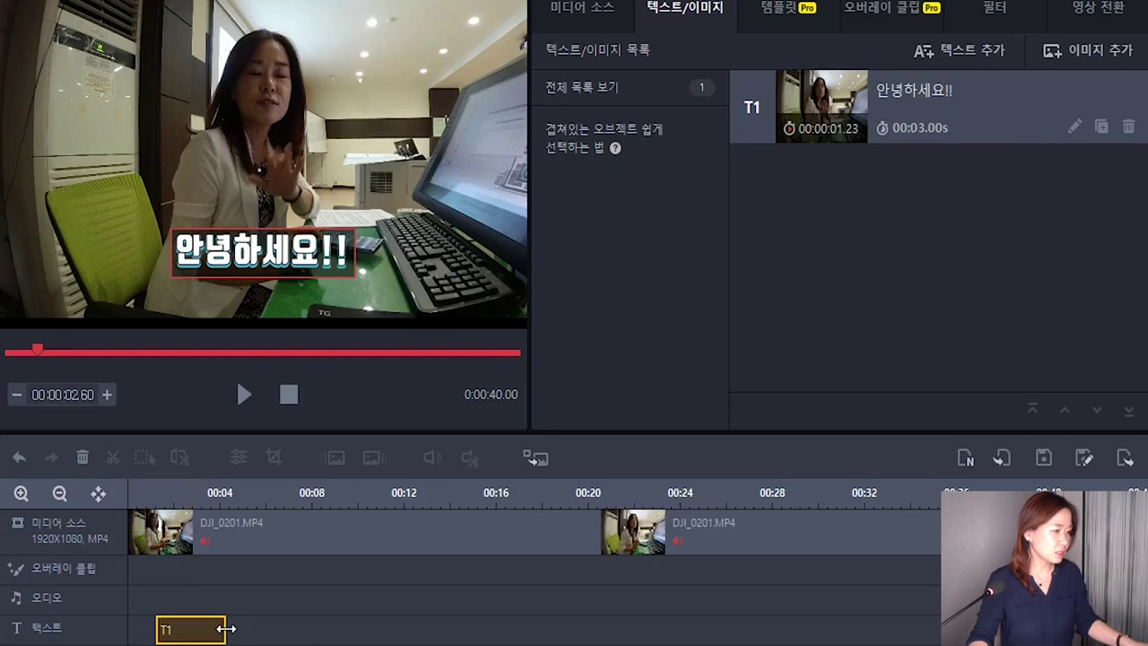
left_click_drag(226, 629, 190, 629)
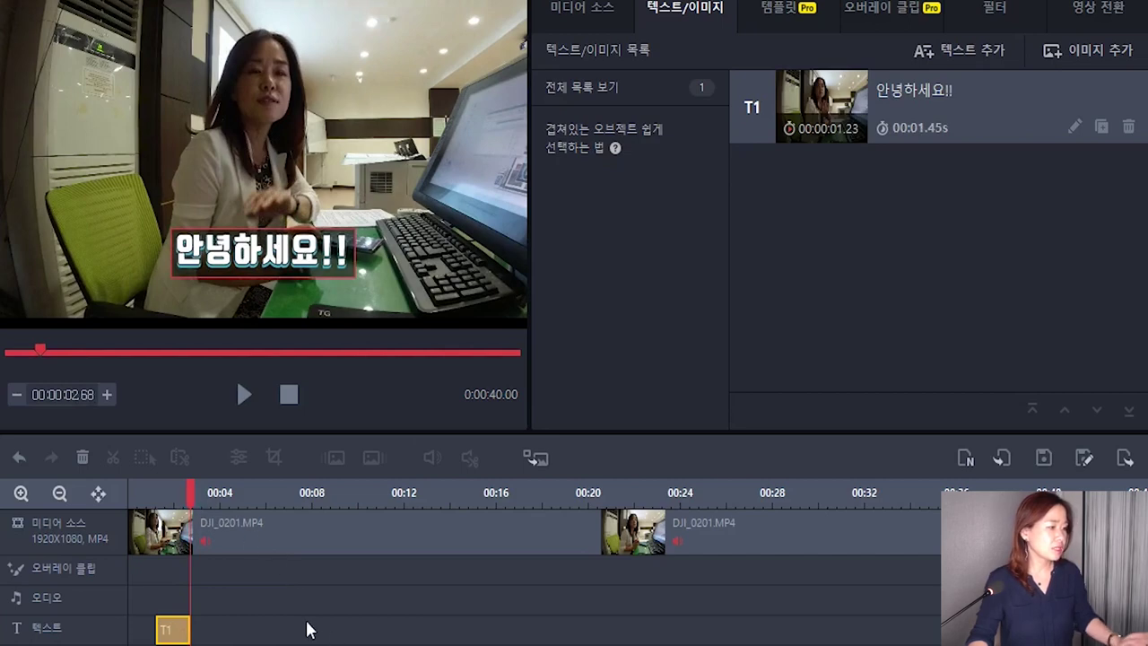
Duplicate the 안녕하세요!! caption as a 2.56 s caption starting at 2.68 s, with the text "오늘 저는 강릉교육문화관에".
left_click(345, 532)
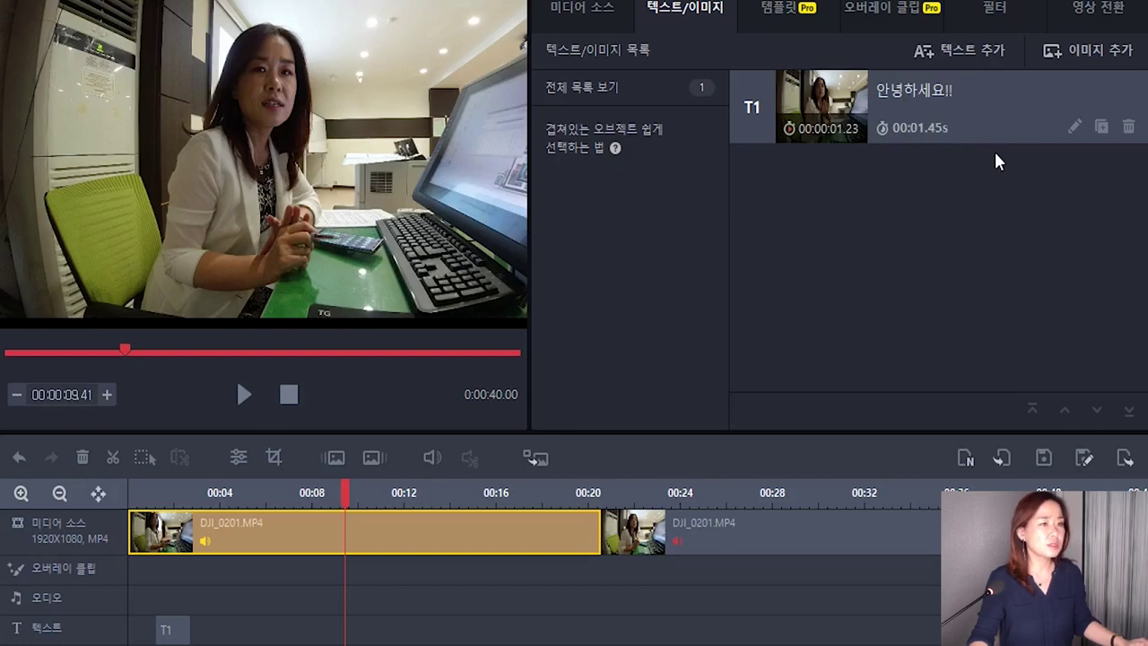
left_click(1099, 128)
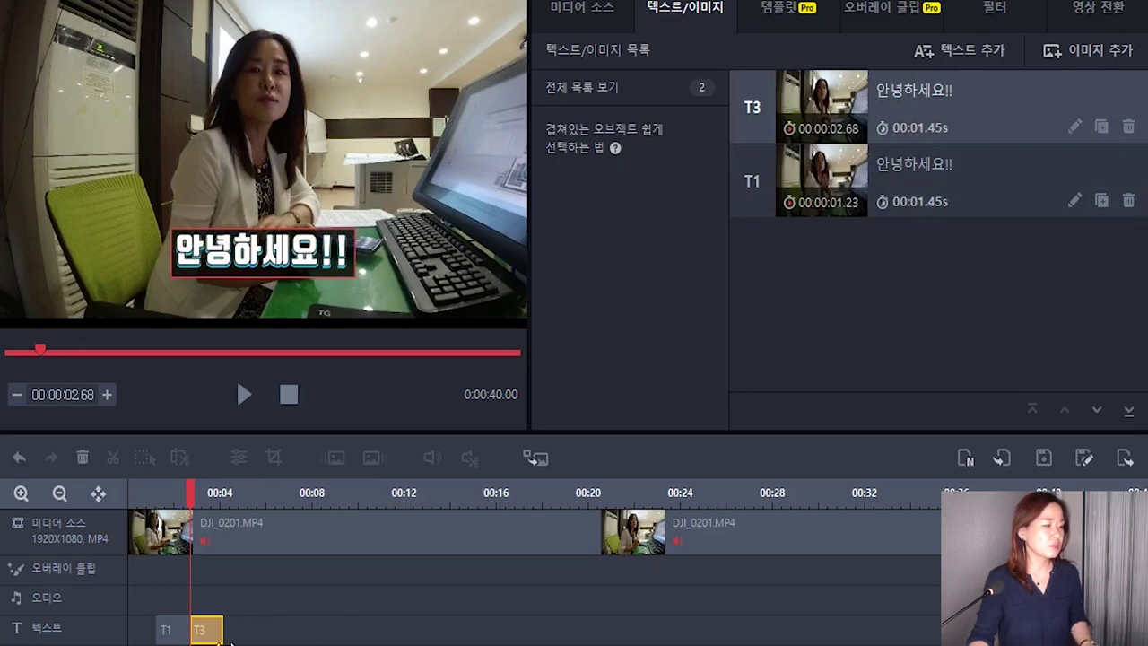
left_click(1076, 126)
type("오늘")
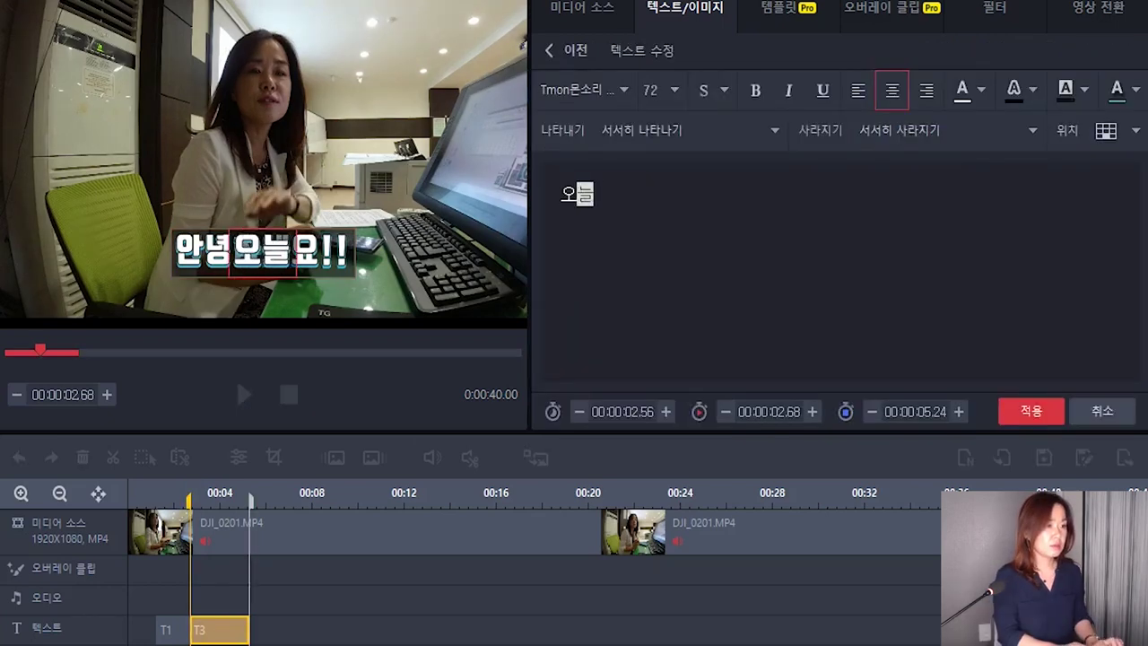
type(" 저는 강")
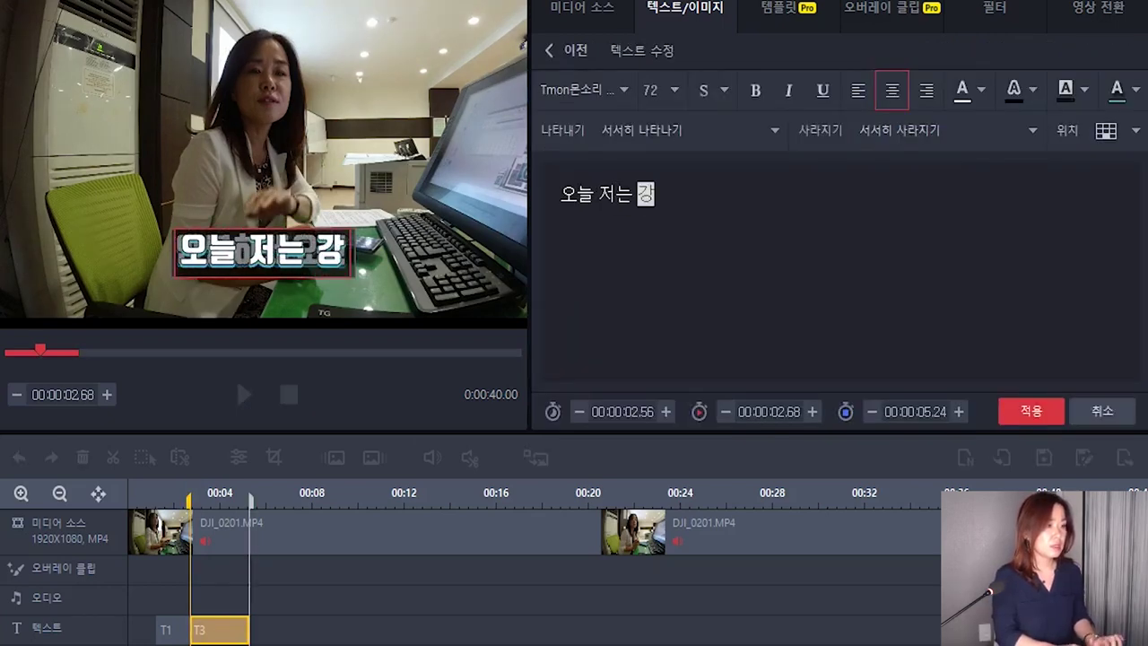
type("릉교육")
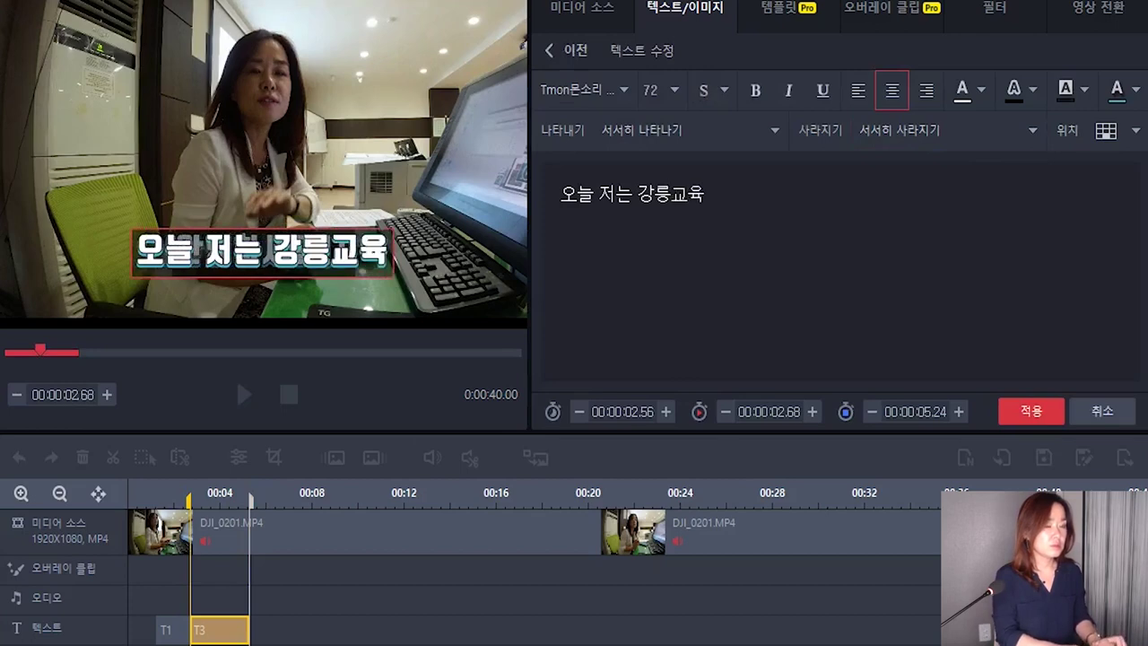
type("문화관에")
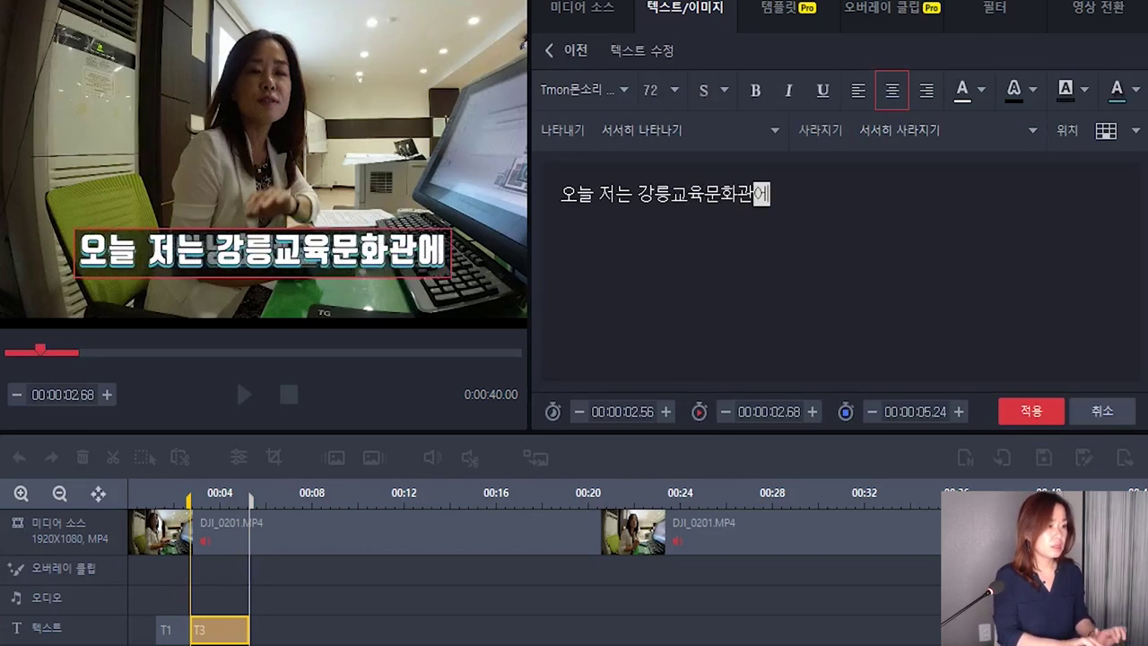
left_click(1031, 412)
Duplicate the second caption so the copy starts at 5.24 s, and change its text to "유튜브 교육을 하러 왔습니다.".
key("space")
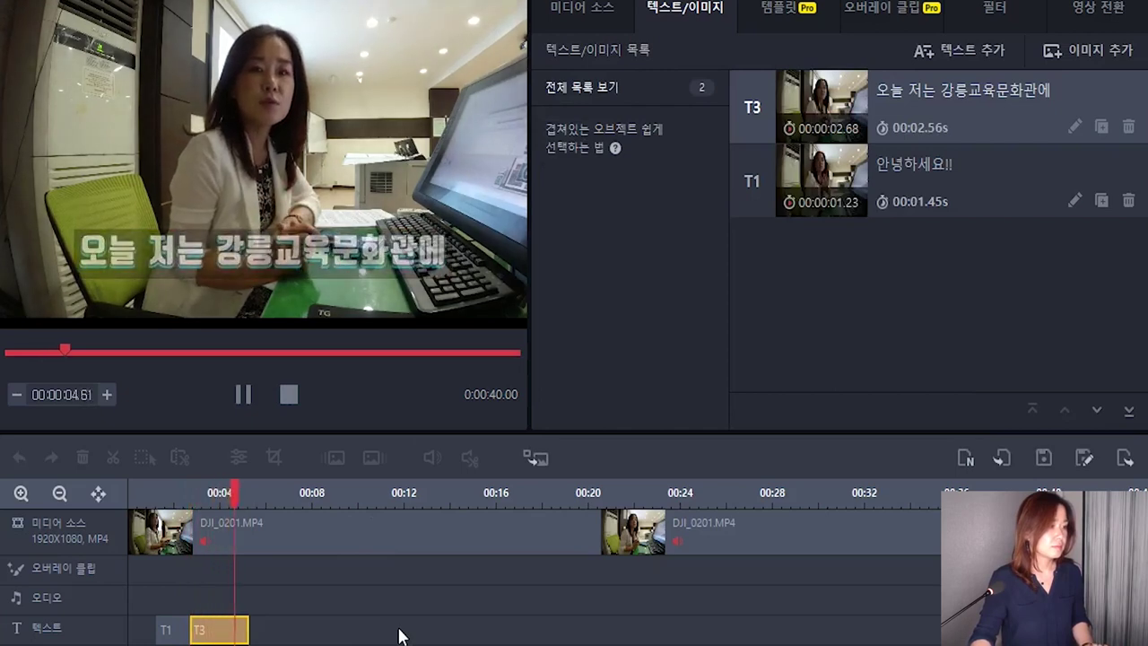
left_click(399, 538)
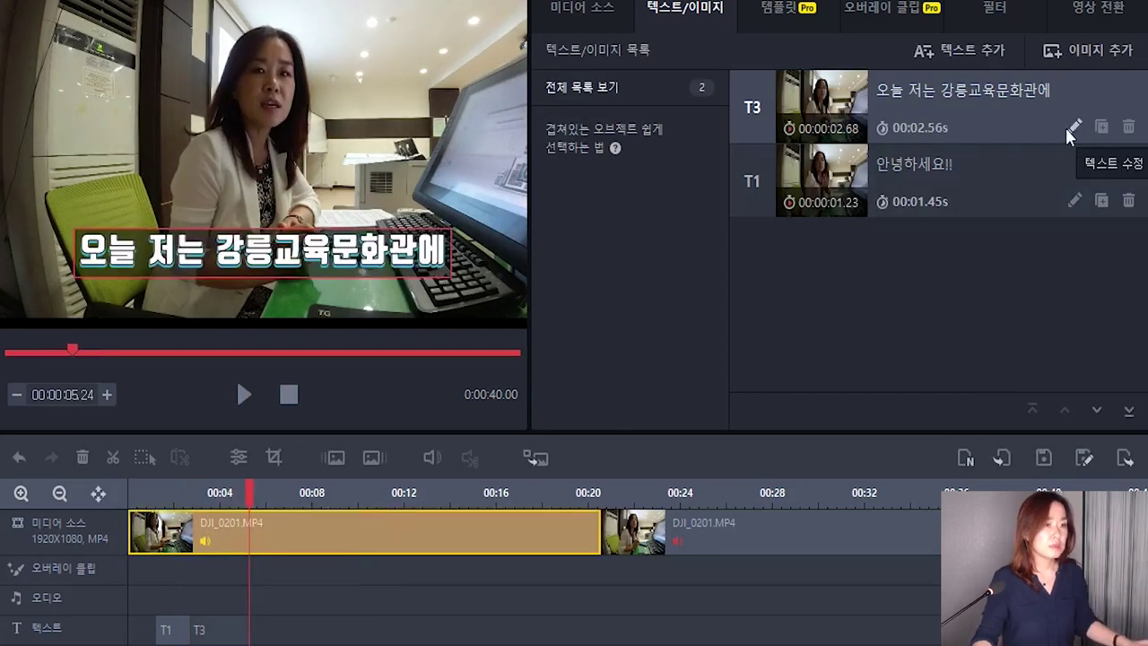
left_click(1101, 128)
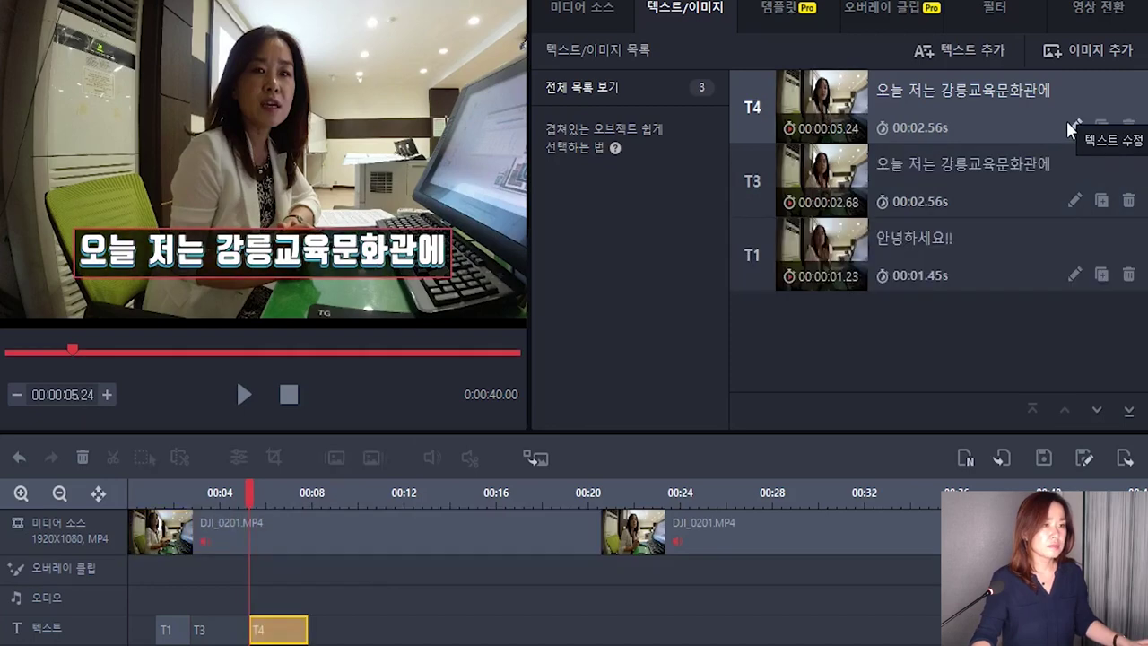
left_click(1071, 126)
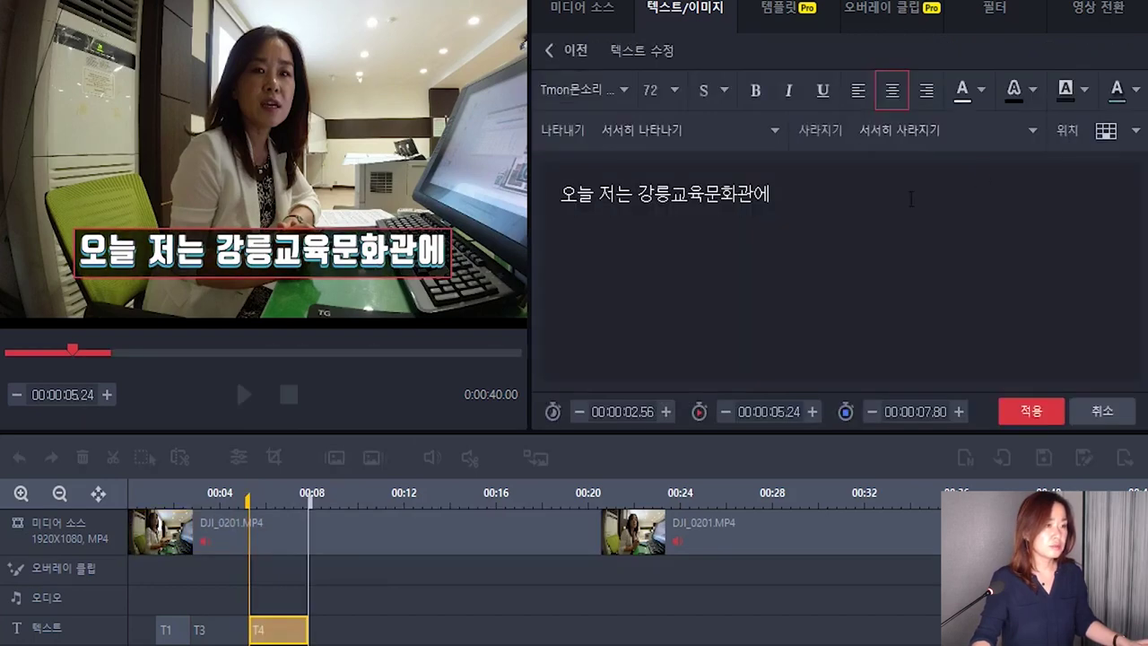
key("ctrl+a")
type("유튜브 교육을 하러 왔습ㄴ니다.")
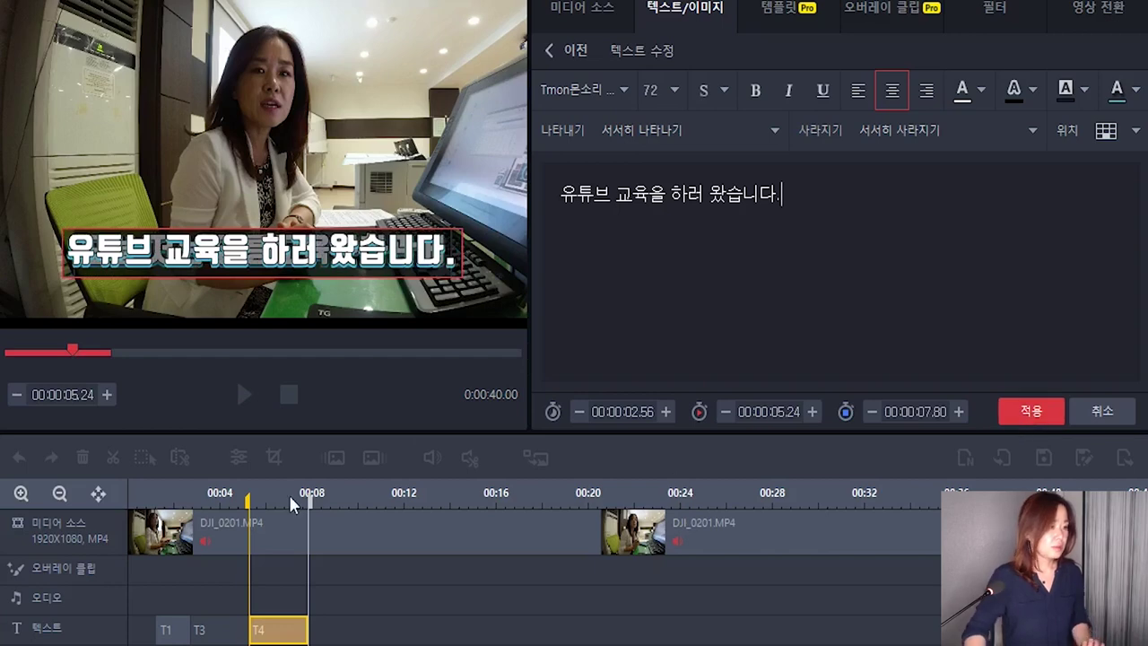
left_click(435, 561)
Play to the end of the spoken sentence and extend the third caption to a duration of 3.96 s.
key("space")
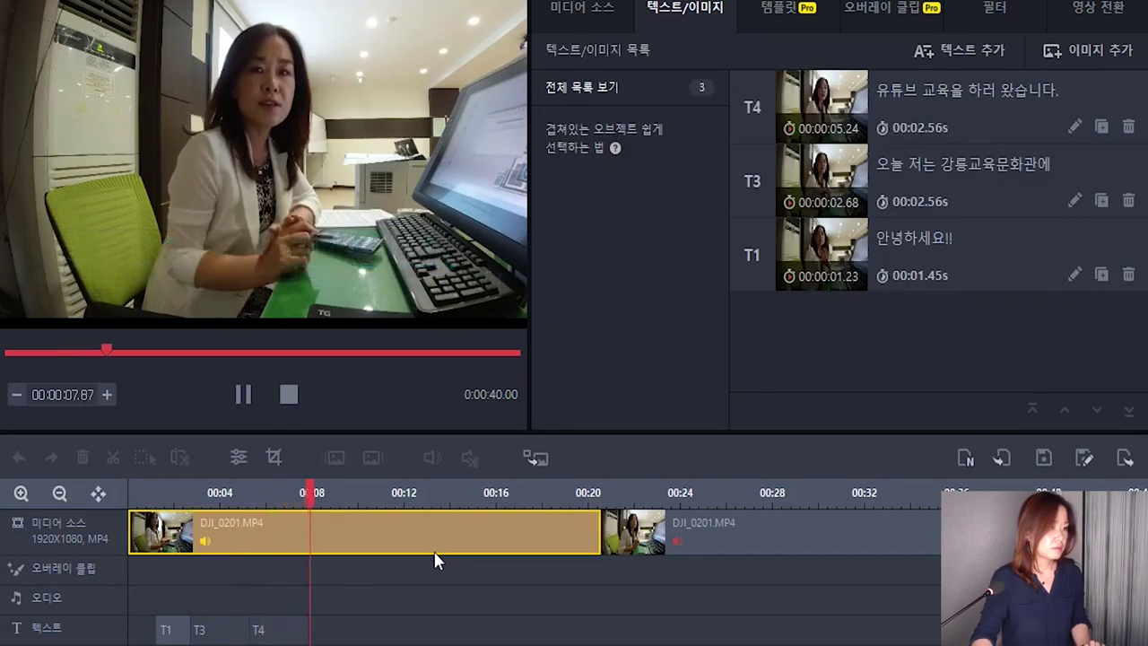
key("space")
key("space")
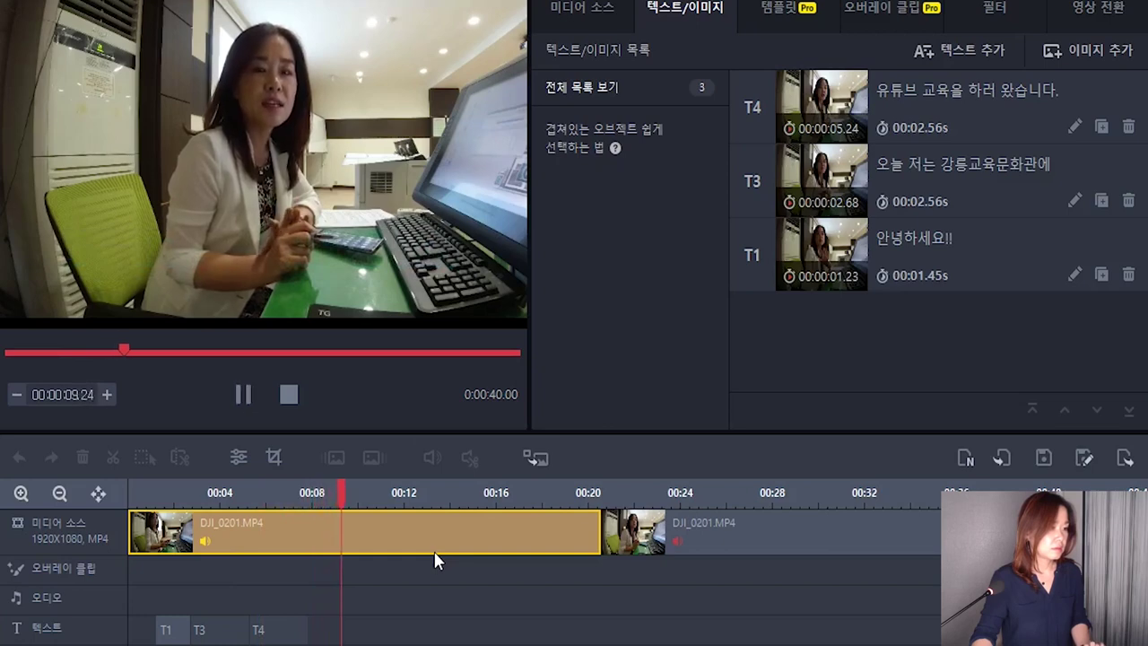
key("space")
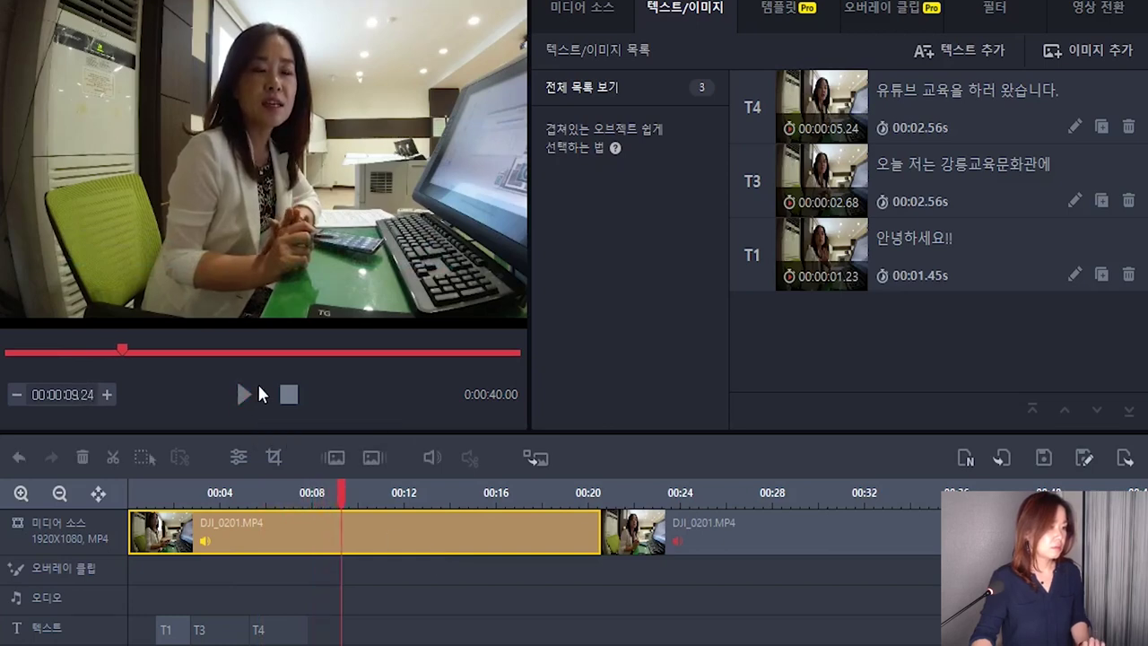
left_click(299, 632)
left_click_drag(298, 631, 340, 631)
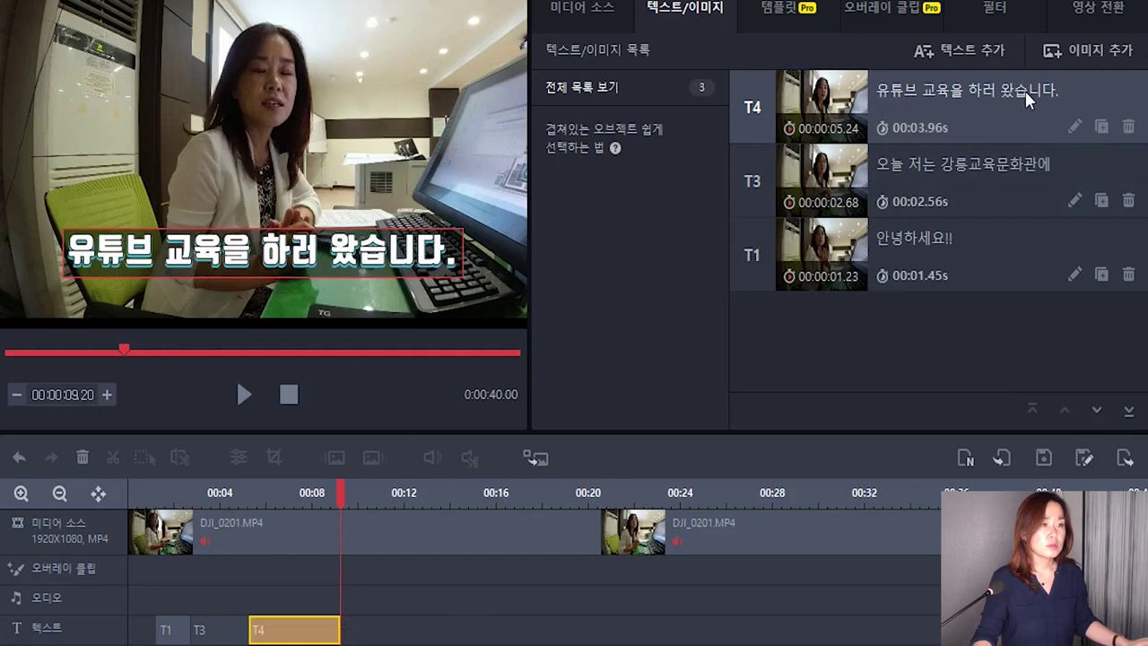
Reword the third caption to "유튜브 교육을 하게 돼서 들어왔습니다." and apply the change.
left_click(1075, 125)
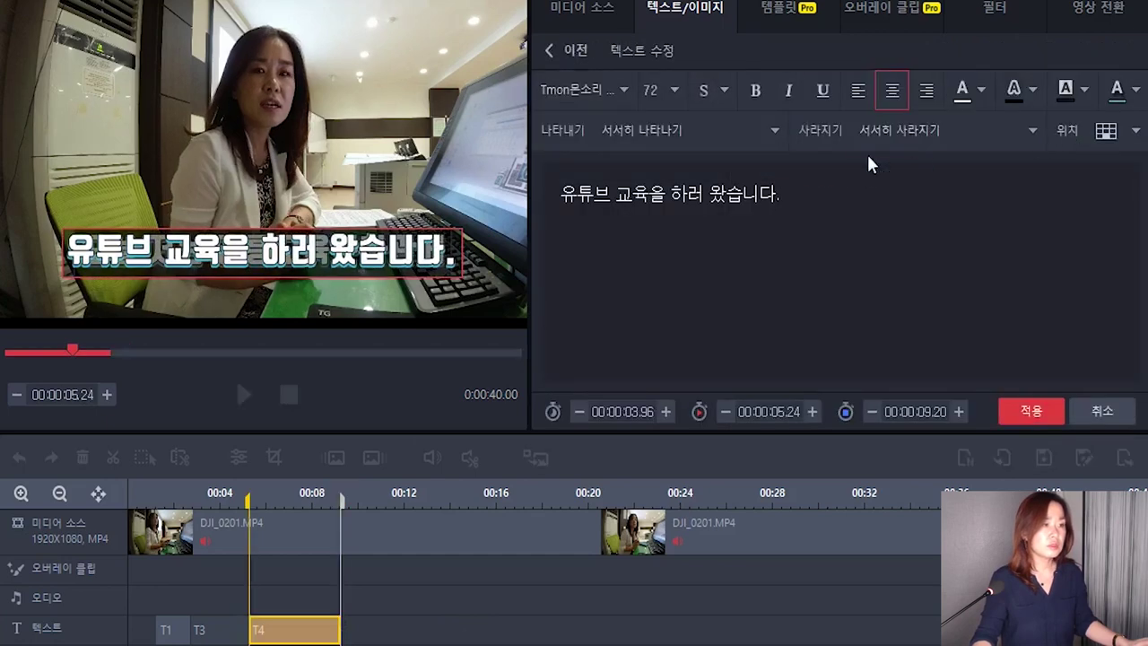
key("BackSpace")
key("BackSpace")
key("BackSpace")
key("BackSpace")
key("BackSpace")
key("BackSpace")
key("BackSpace")
key("BackSpace")
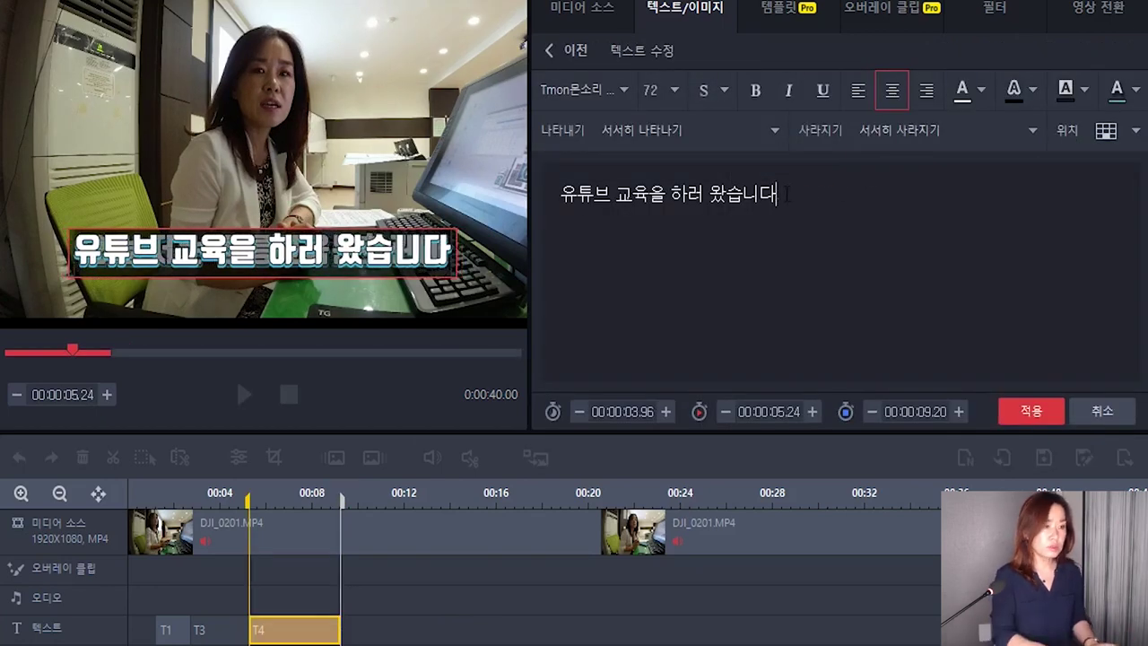
type("해게")
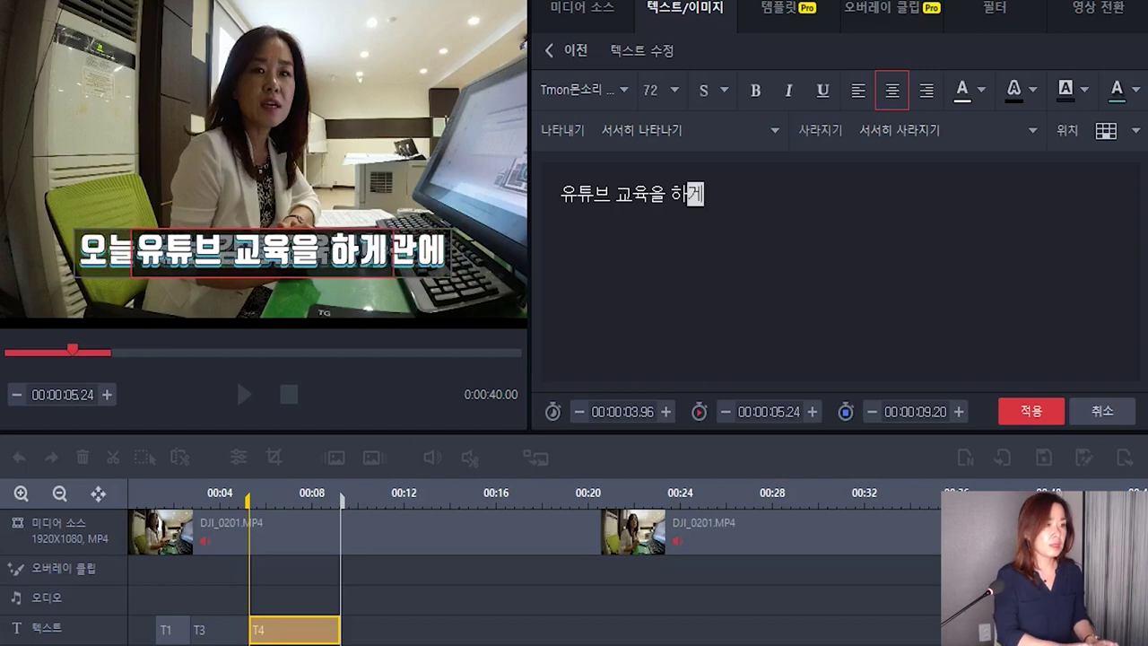
type(" 돼서 ㄷ들어")
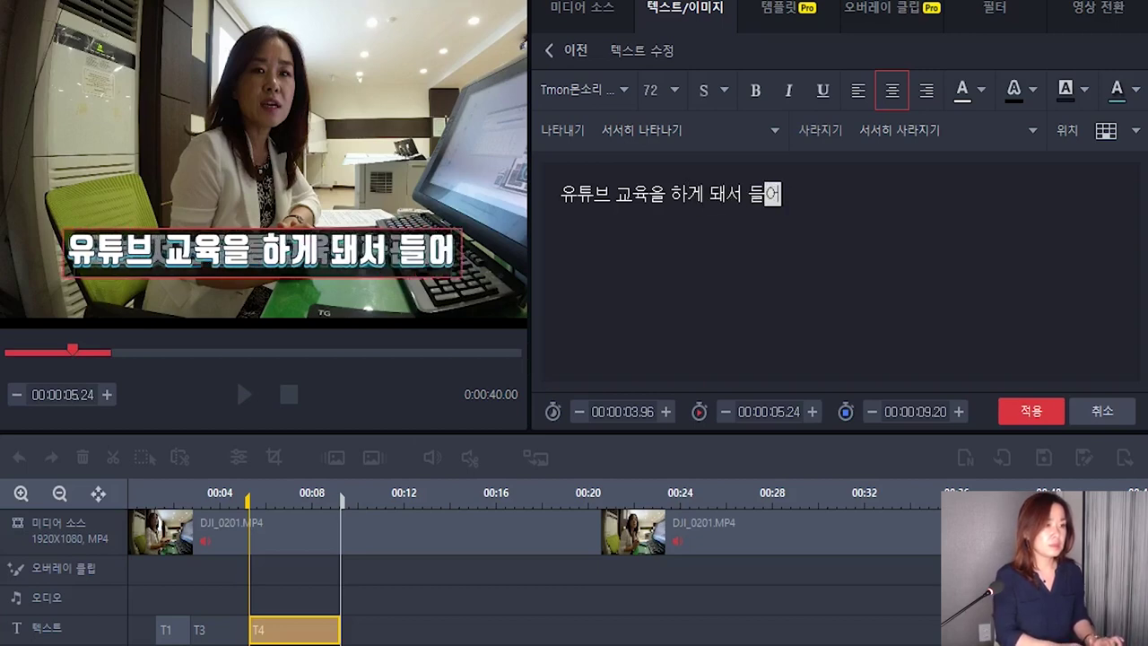
type("왔습ㄴ니다.")
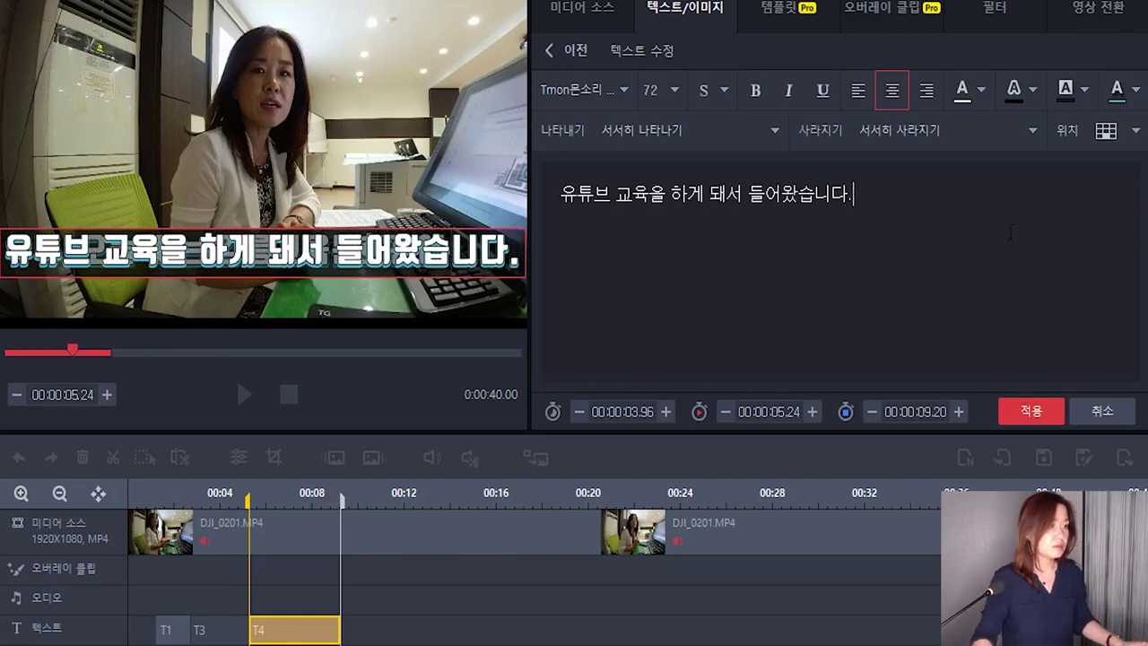
left_click(1031, 410)
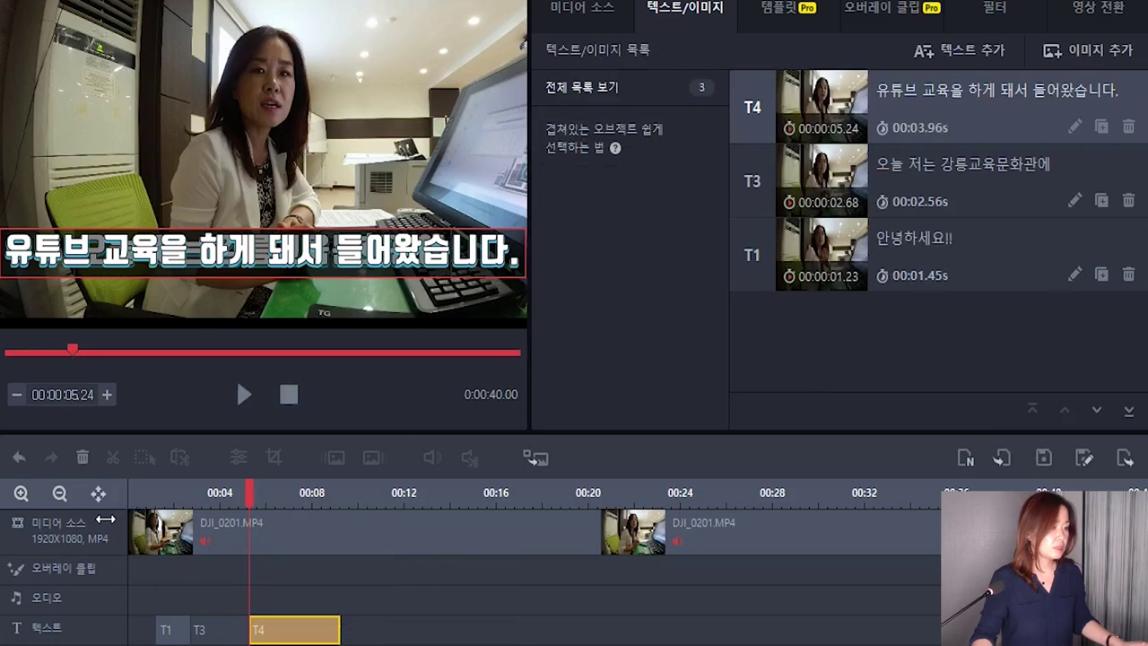
Play the video from the start to check all three captions against the speech.
key("Home")
key("space")
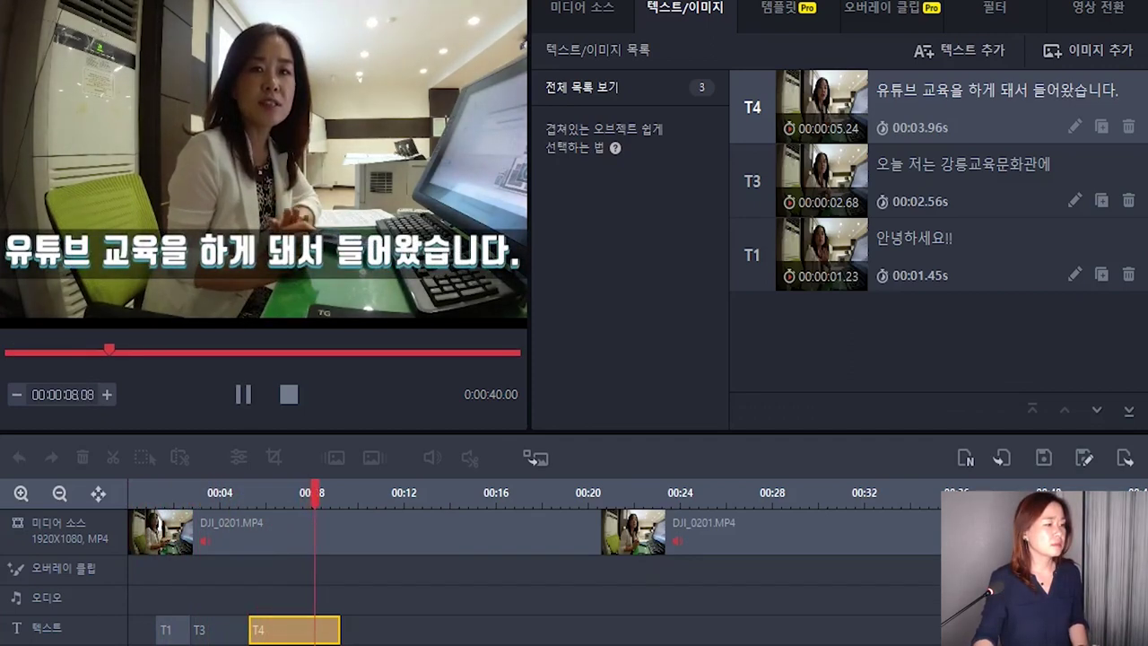
key("space")
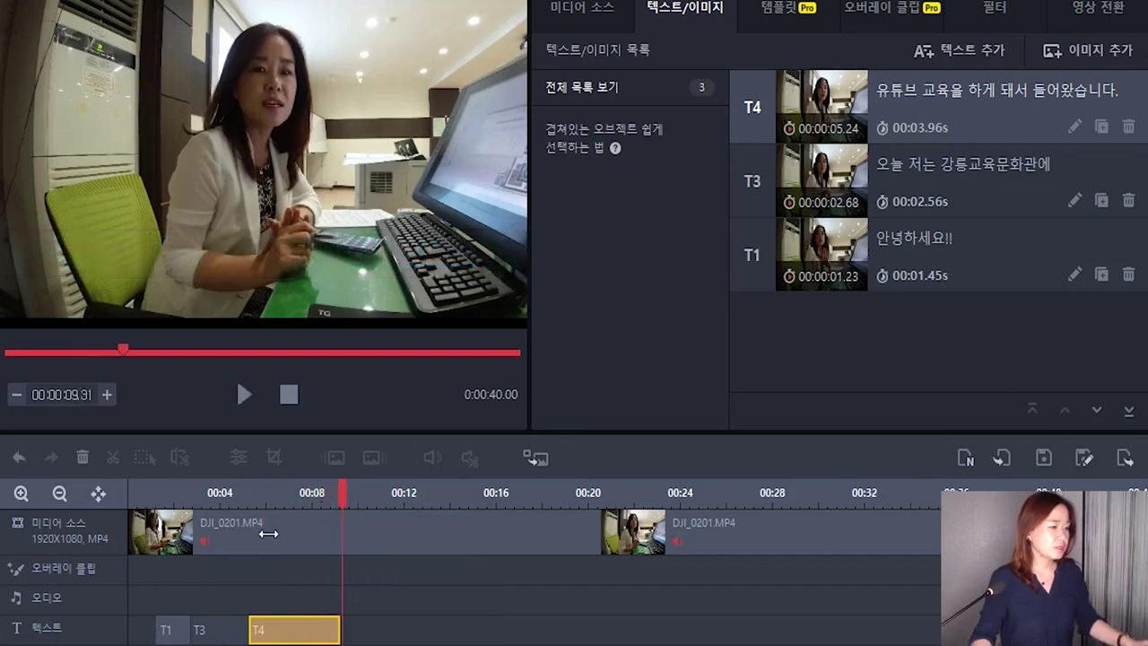
Play the stretch around the third caption again to check its timing against the speech.
mouse_move(269, 534)
left_mouse_down()
mouse_move(241, 540)
mouse_move(264, 549)
left_mouse_up()
key("space")
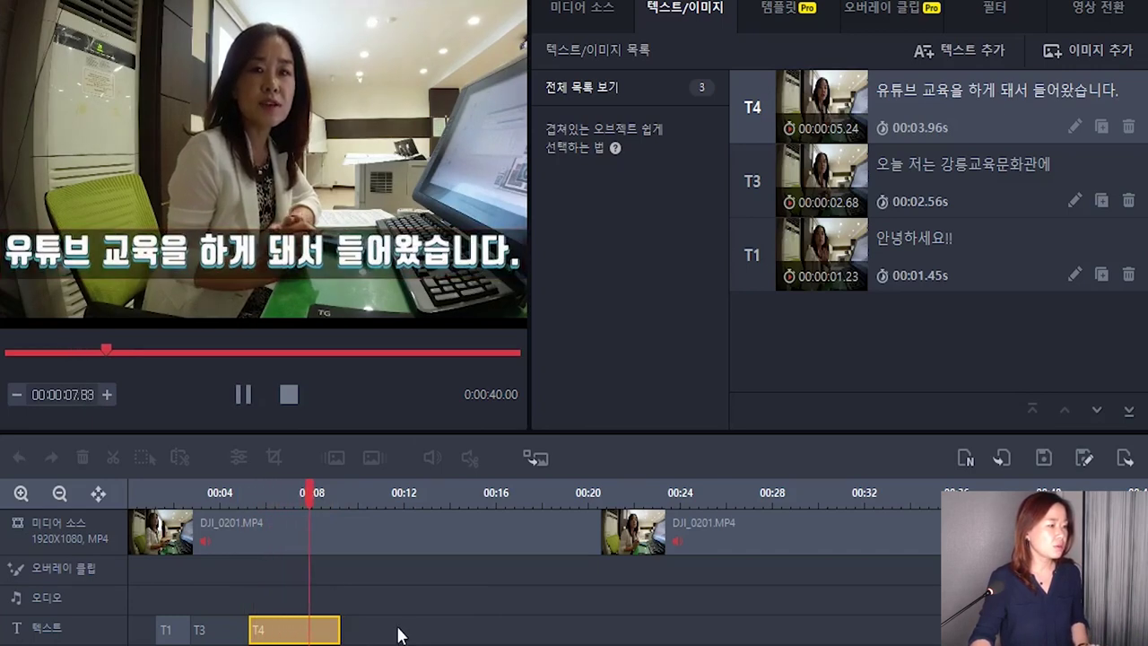
key("space")
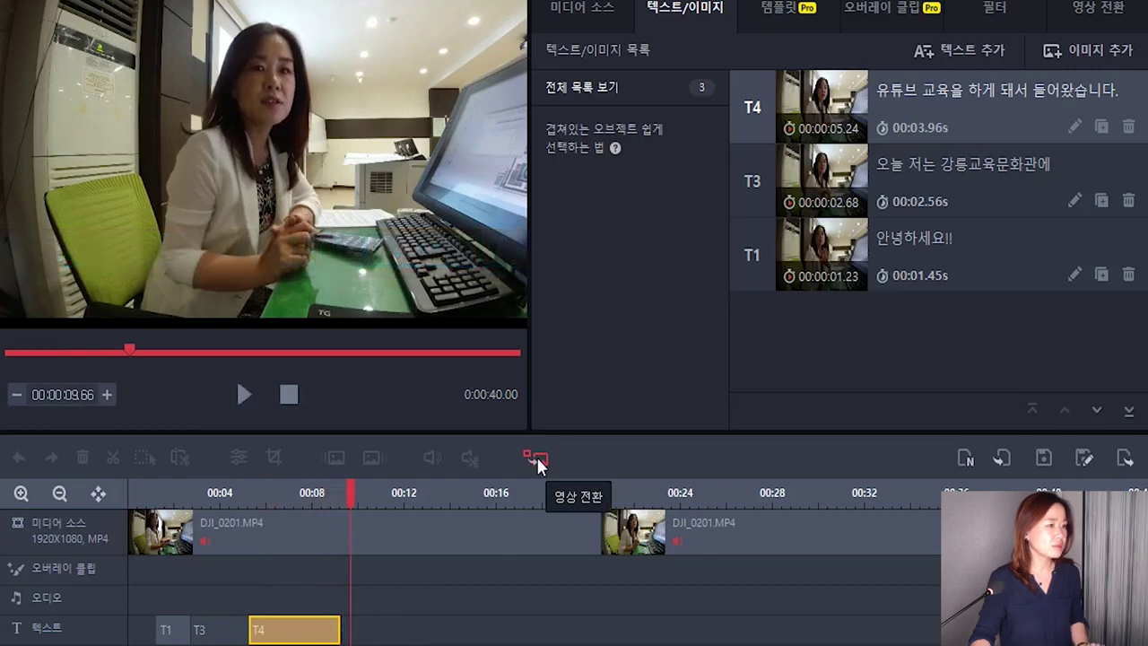
Browse the template list and apply the 문 열기 template at the very start of the video.
key("Home")
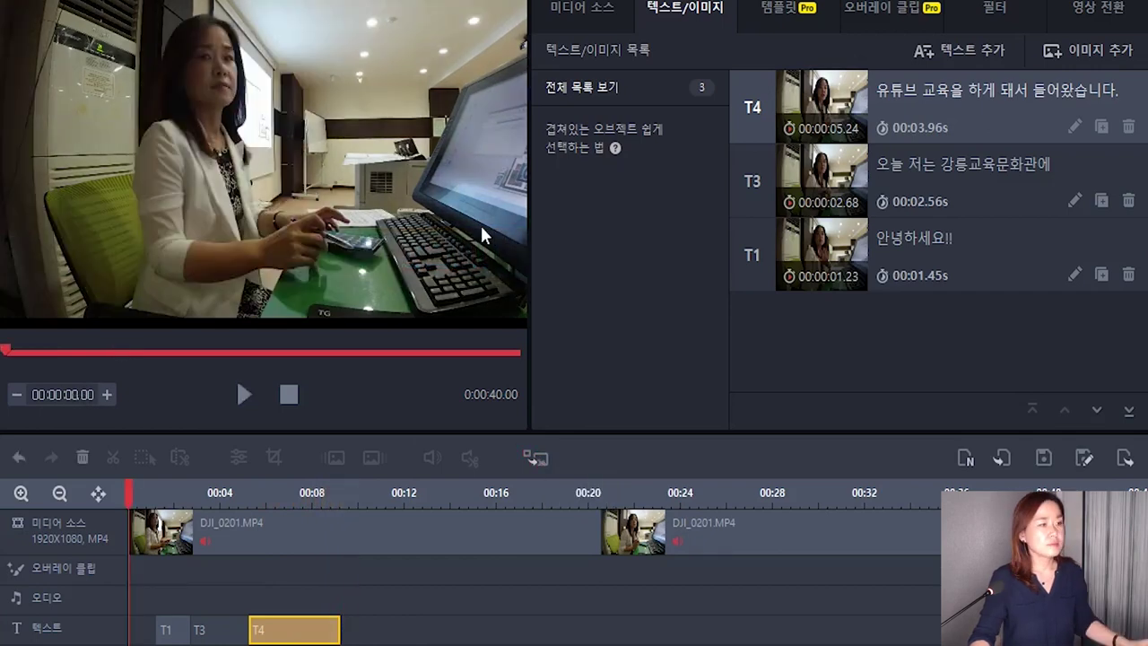
left_click(782, 18)
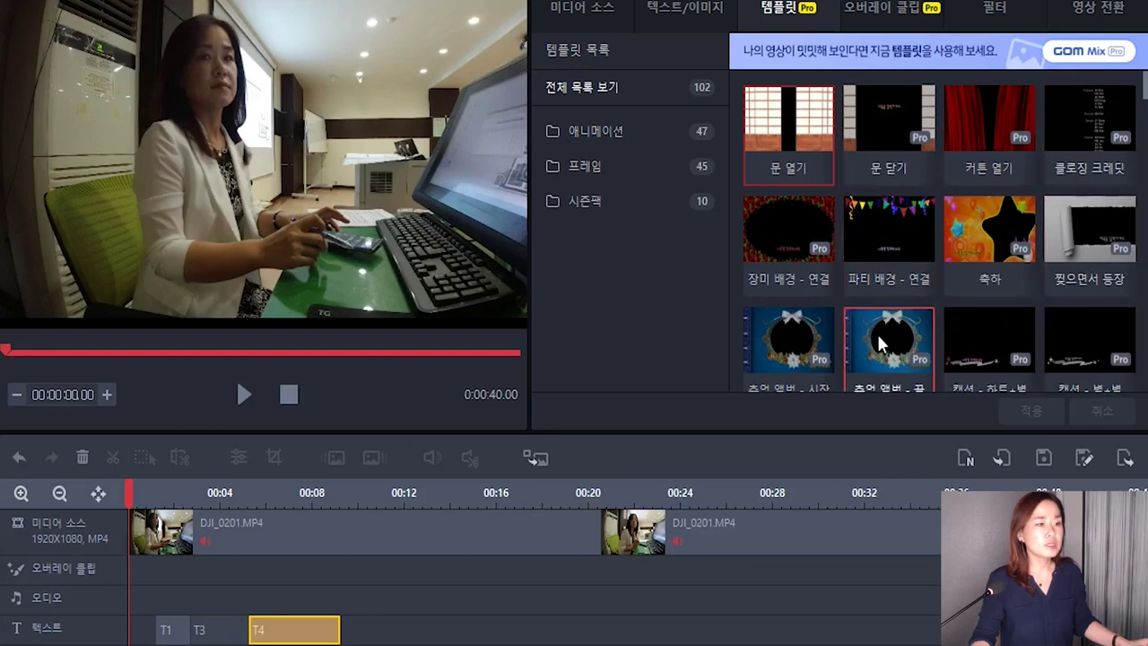
scroll(994, 340, "down", 4)
scroll(994, 350, "down", 2)
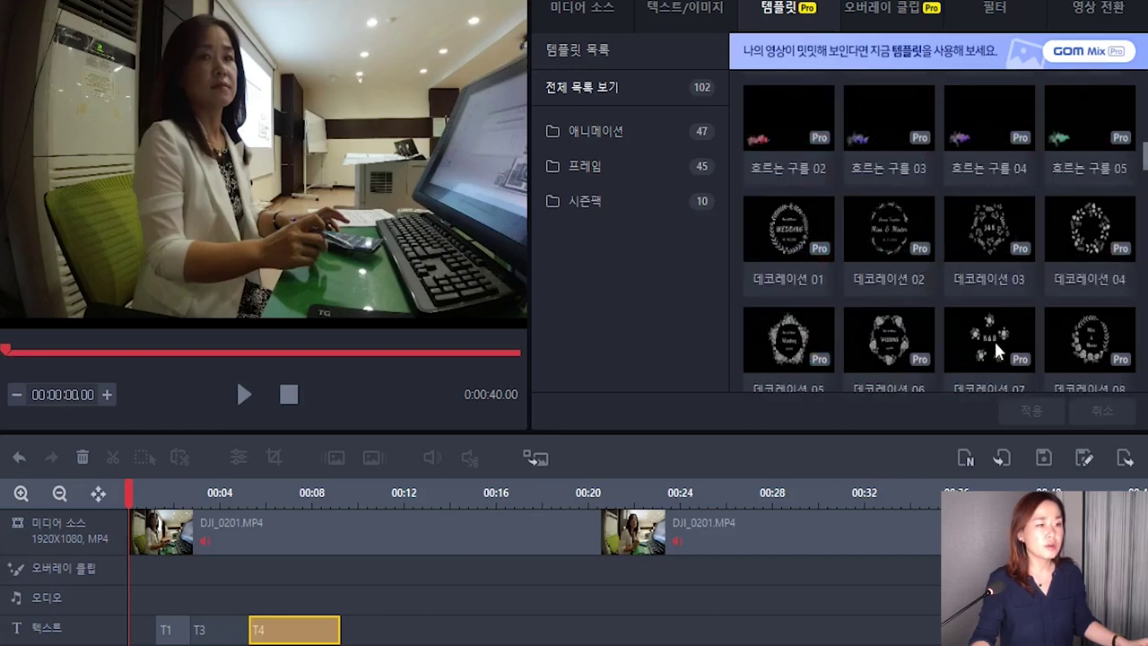
scroll(994, 339, "up", 6)
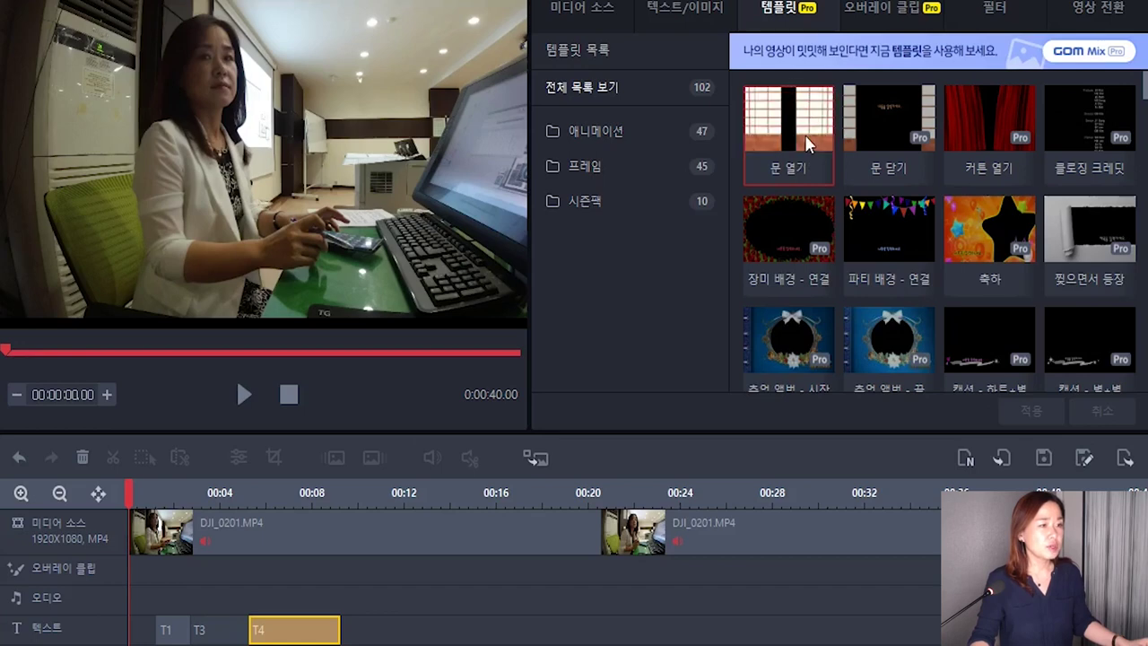
left_click(805, 135)
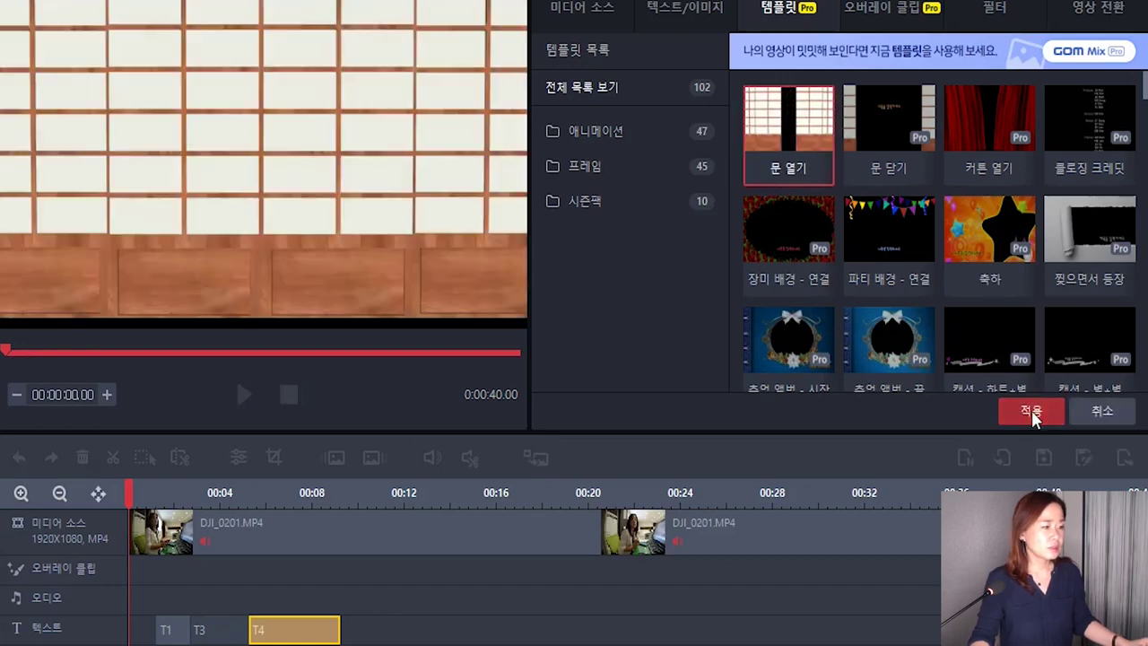
left_click(1031, 410)
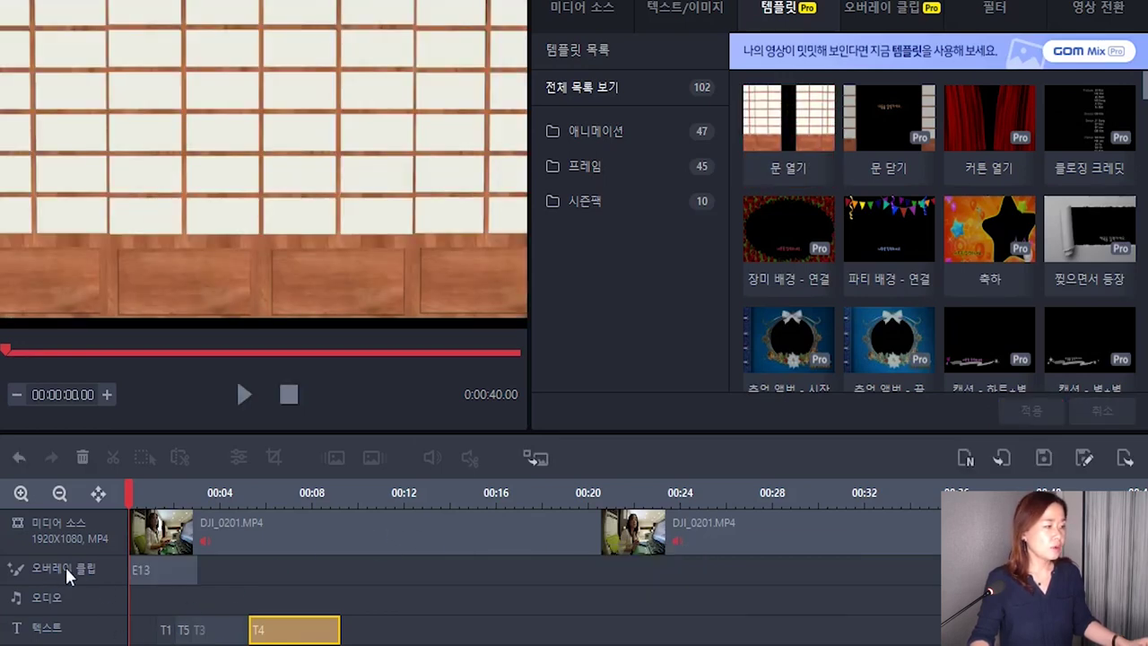
Play the opening to preview the door template together with its title and the captions.
left_click(153, 567)
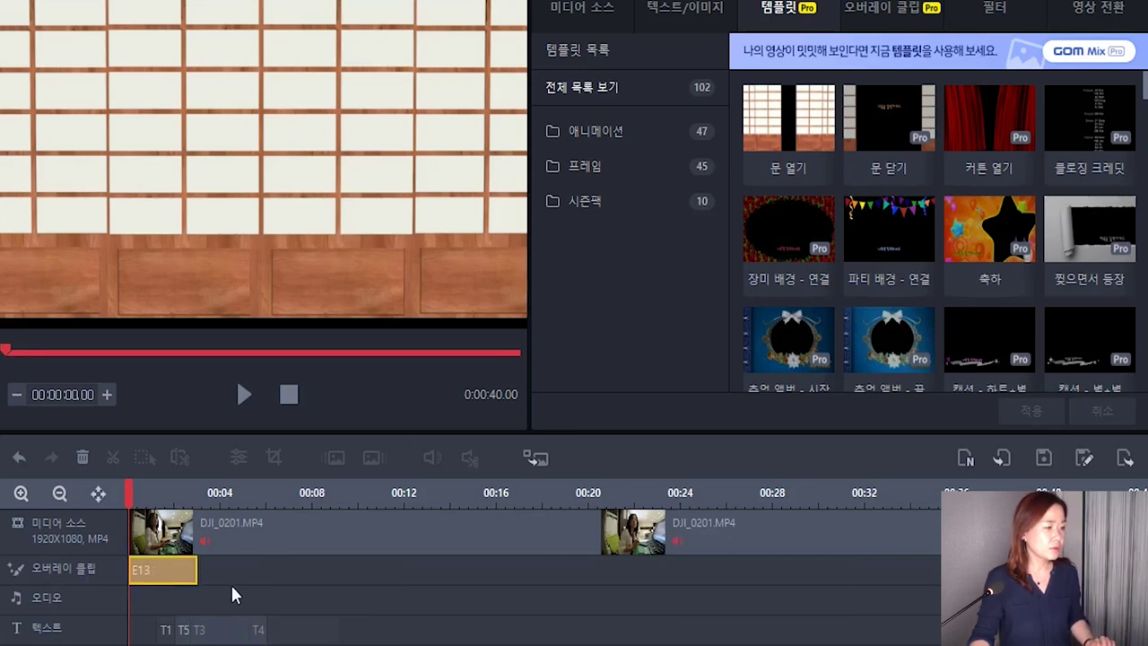
key("space")
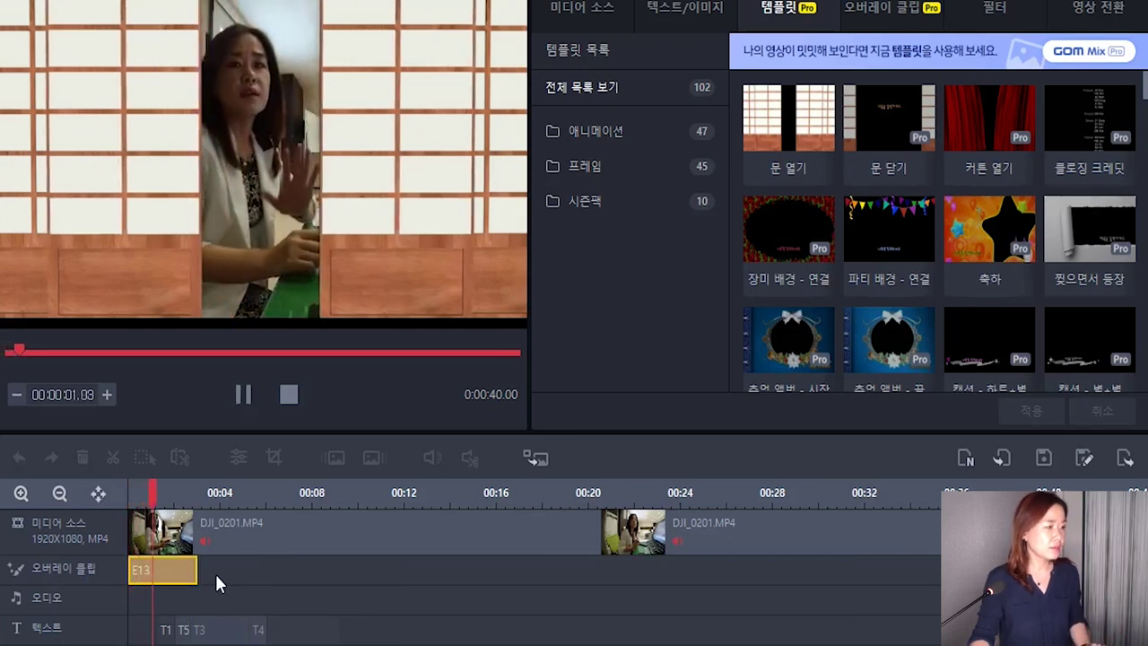
key("space")
key("space")
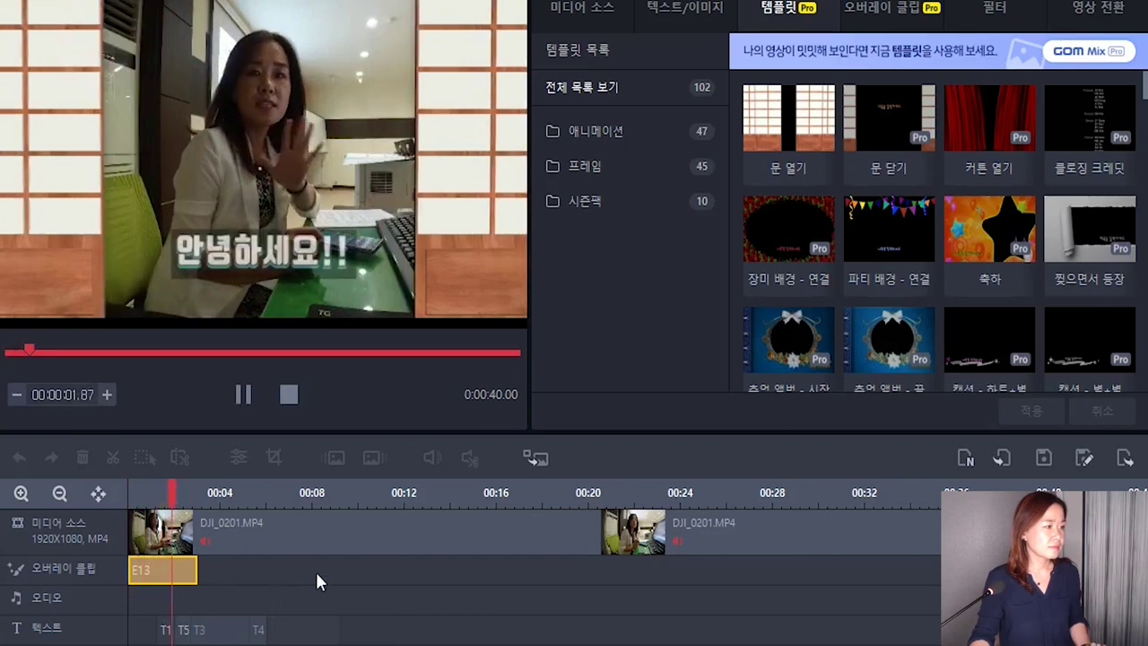
key("space")
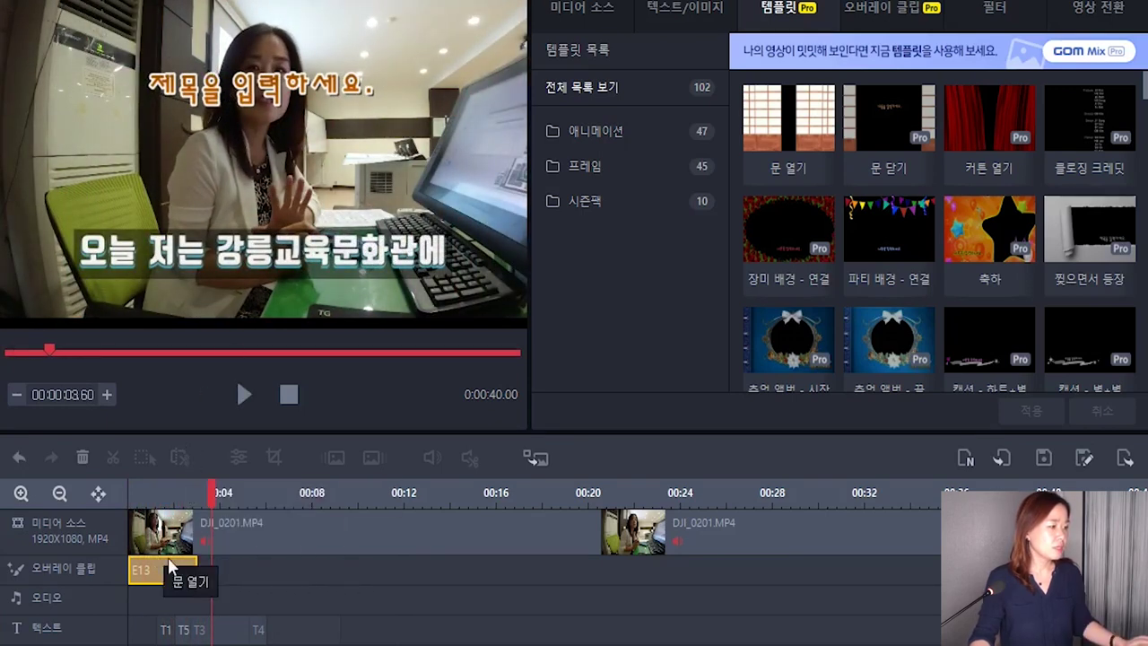
Replace the door template's title text with "나도 유튜브크리에이터", apply it, and play back the opening.
key("Home")
left_click(183, 629)
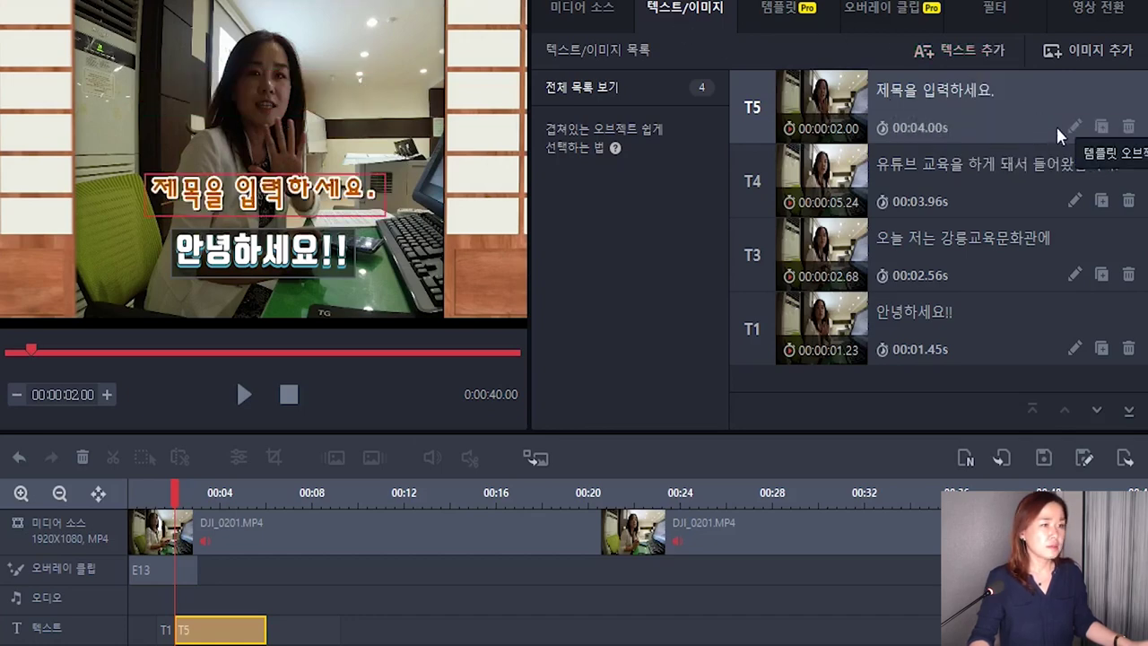
left_click(1074, 126)
left_click(628, 194)
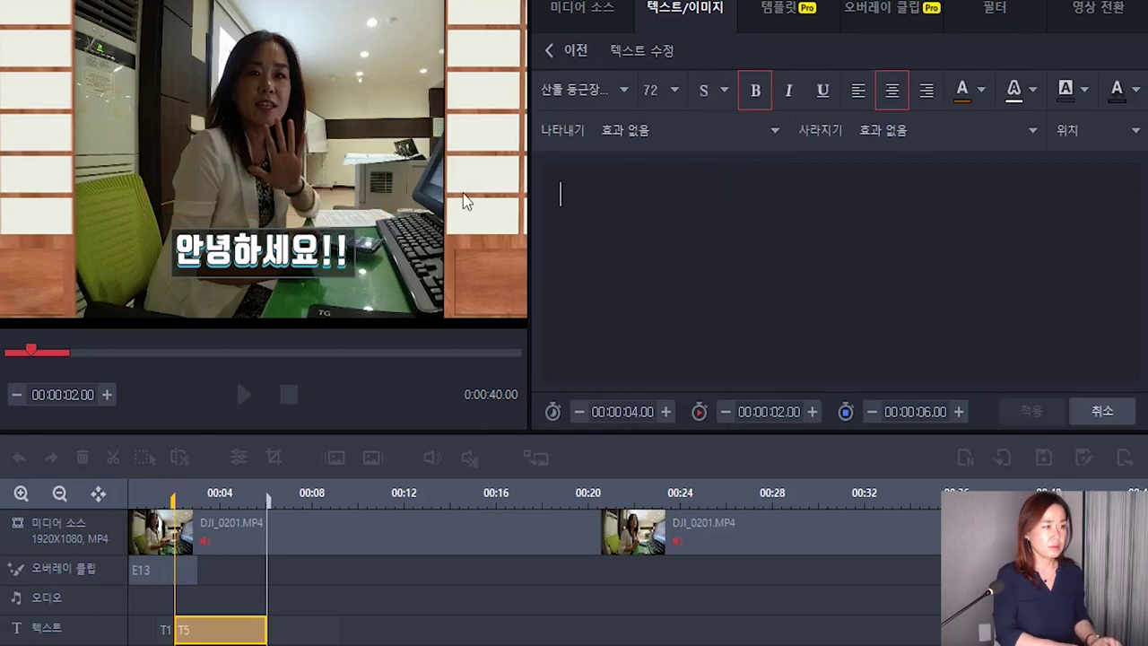
type("나도 유튜브크리에이터")
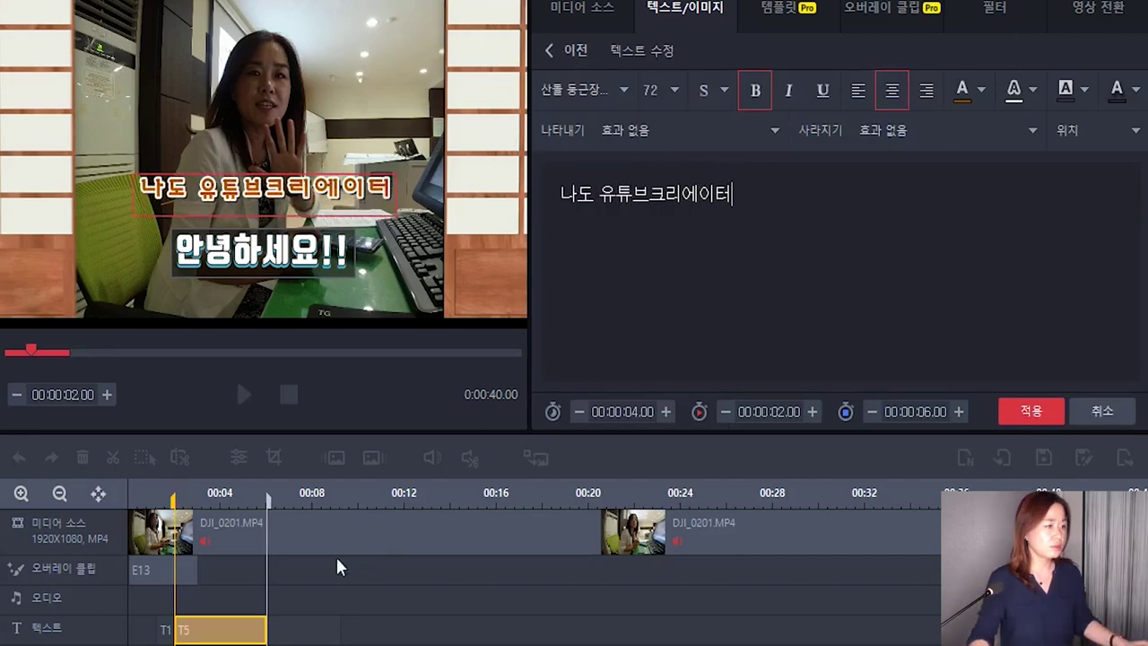
left_click_drag(173, 493, 94, 478)
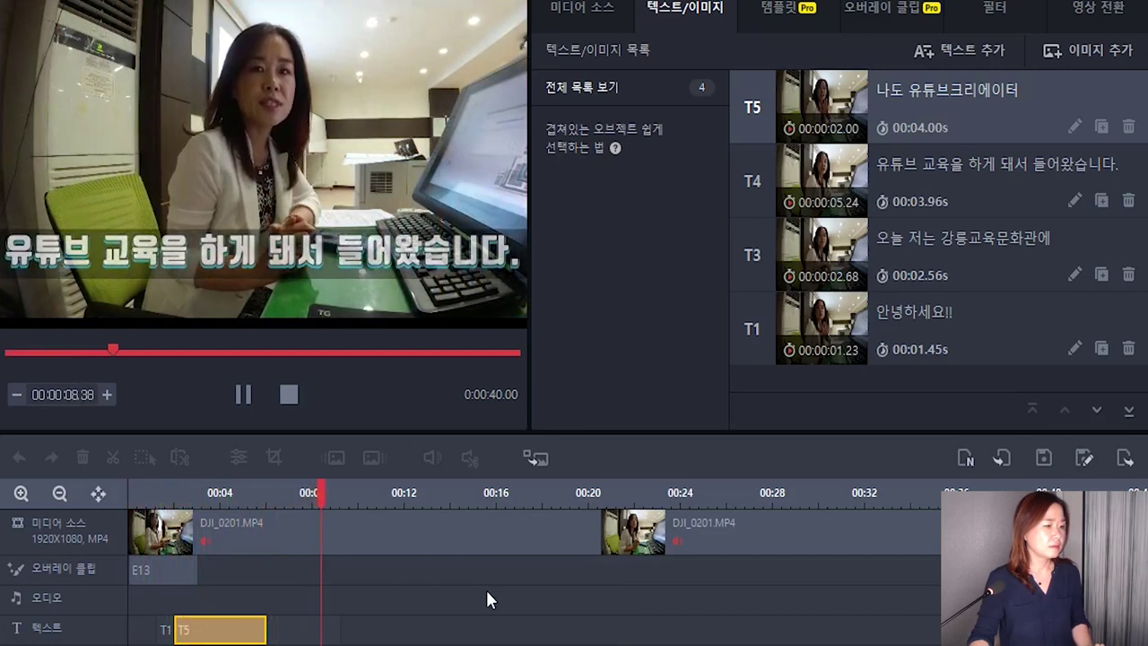
key("space")
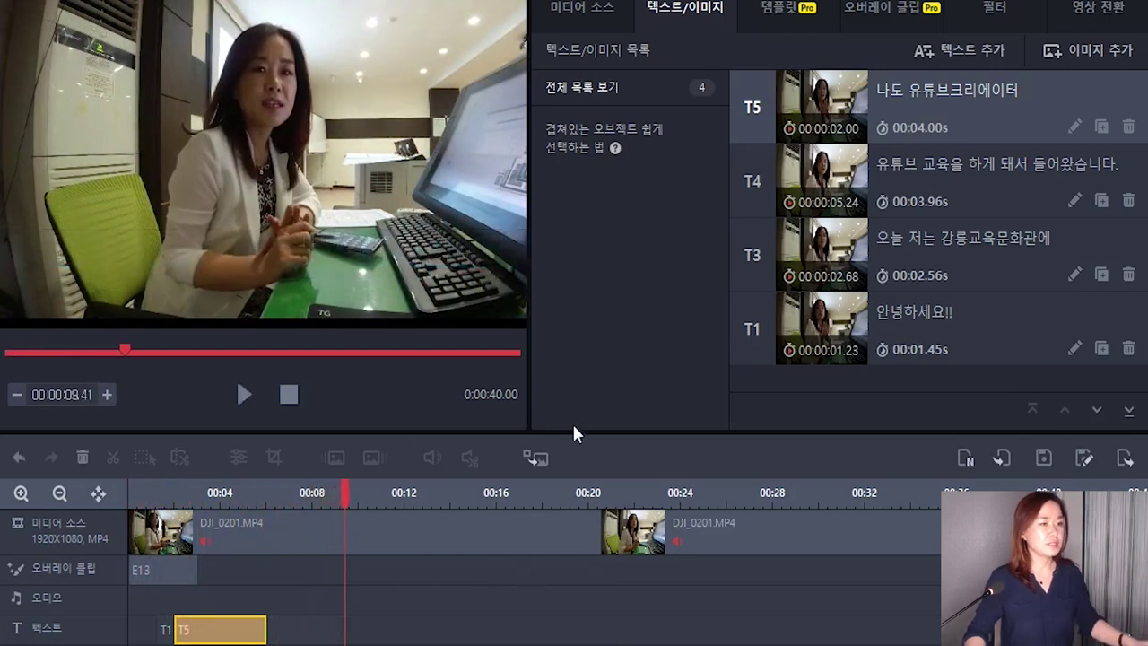
Browse the overlay clip categories, add the 화려한 조명 01 particle overlay, and move its start to 9.20 s.
left_click(882, 7)
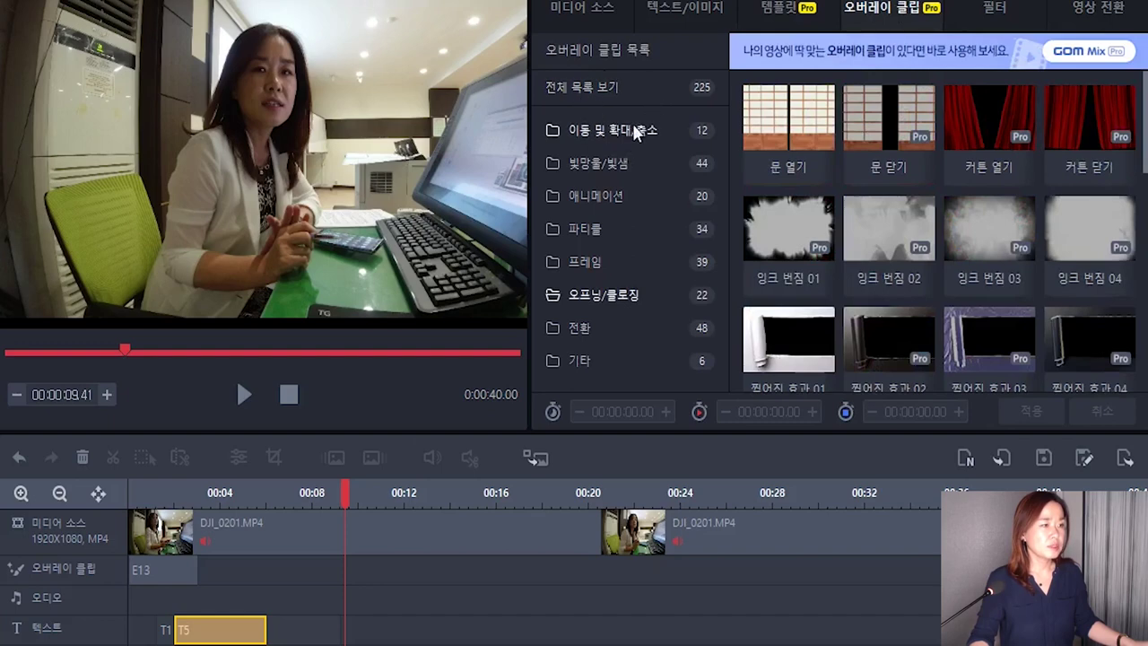
left_click(628, 135)
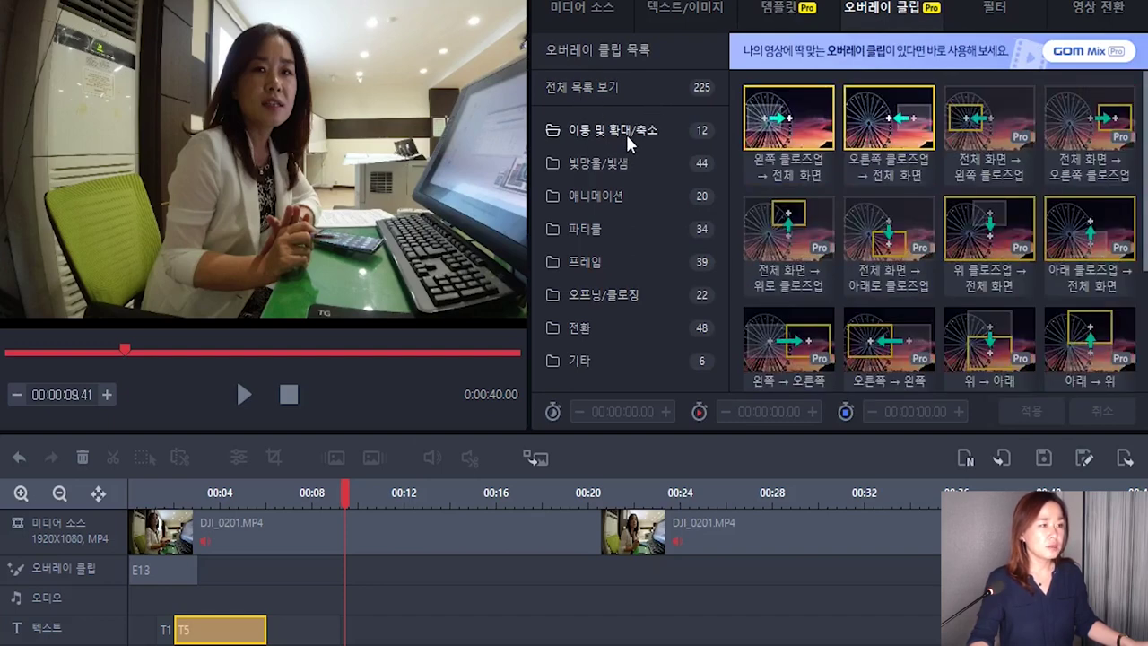
left_click(619, 162)
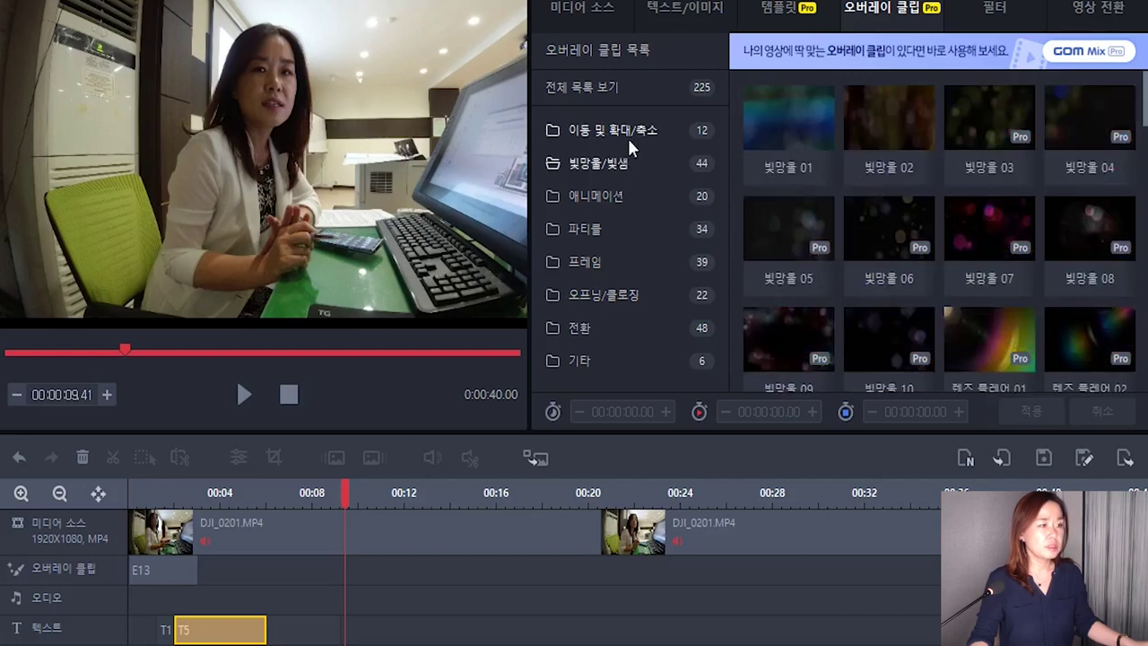
left_click(608, 188)
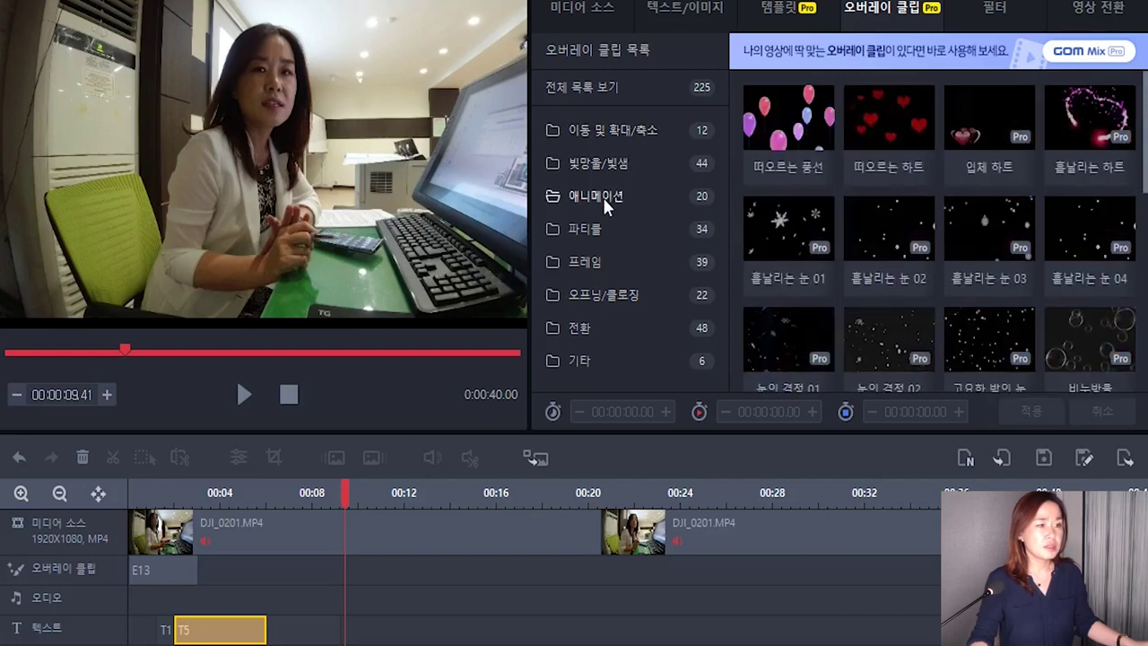
left_click(631, 229)
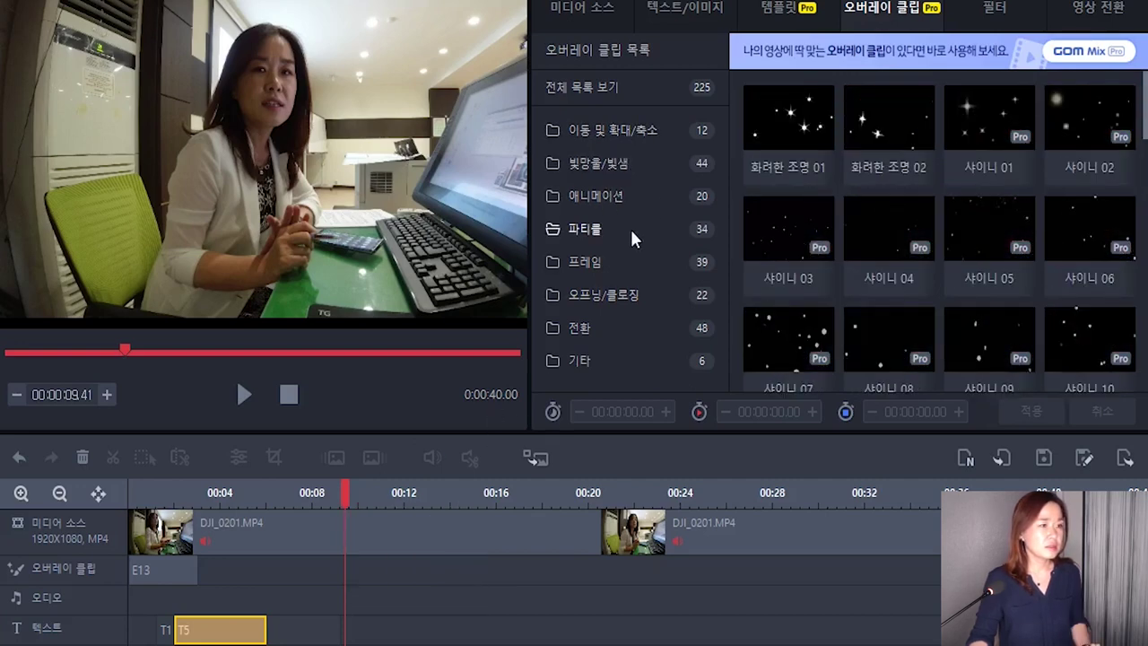
left_click(780, 133)
left_click(1027, 413)
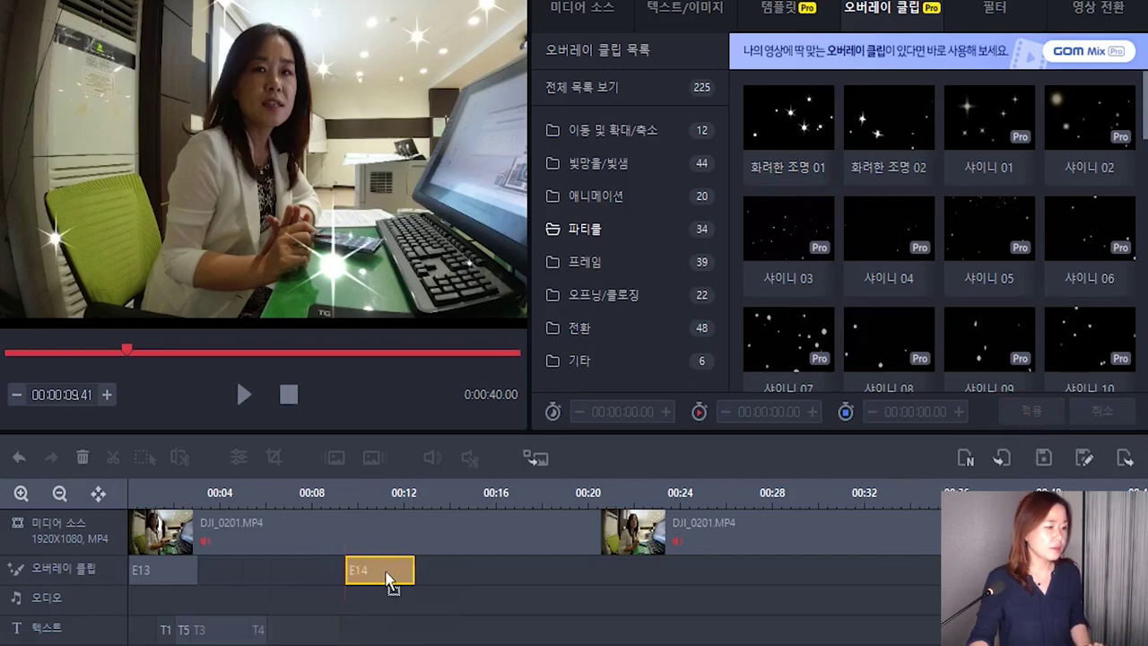
left_click_drag(391, 582, 384, 579)
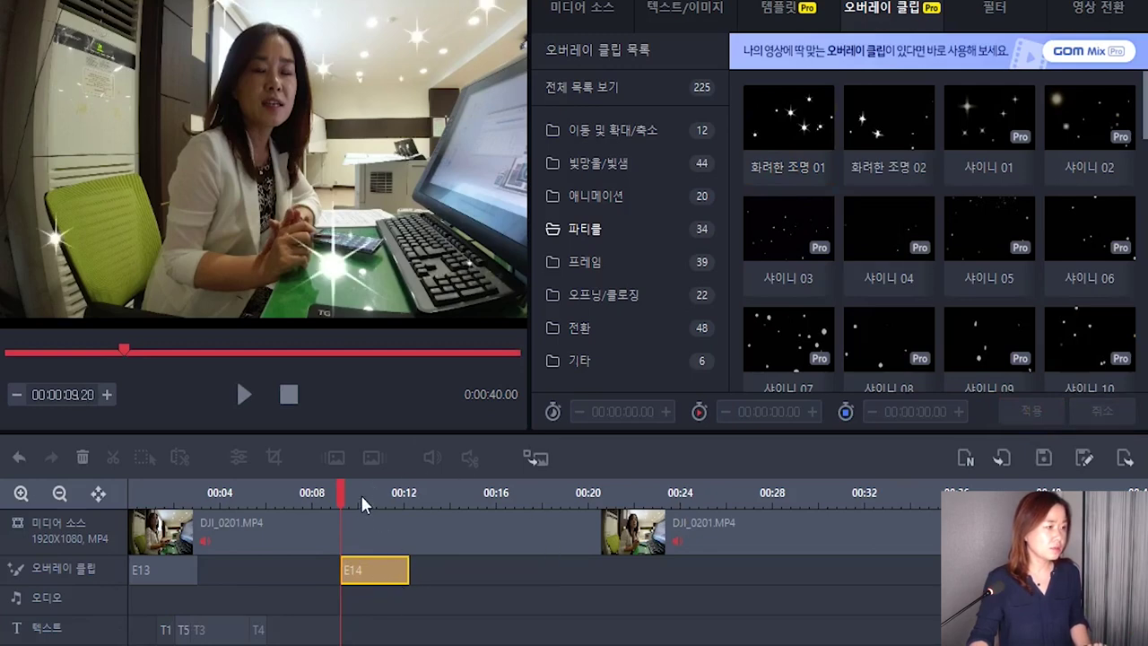
Preview the 화려한 조명 01 overlay and lengthen it so that it ends at 27.20 s.
key("space")
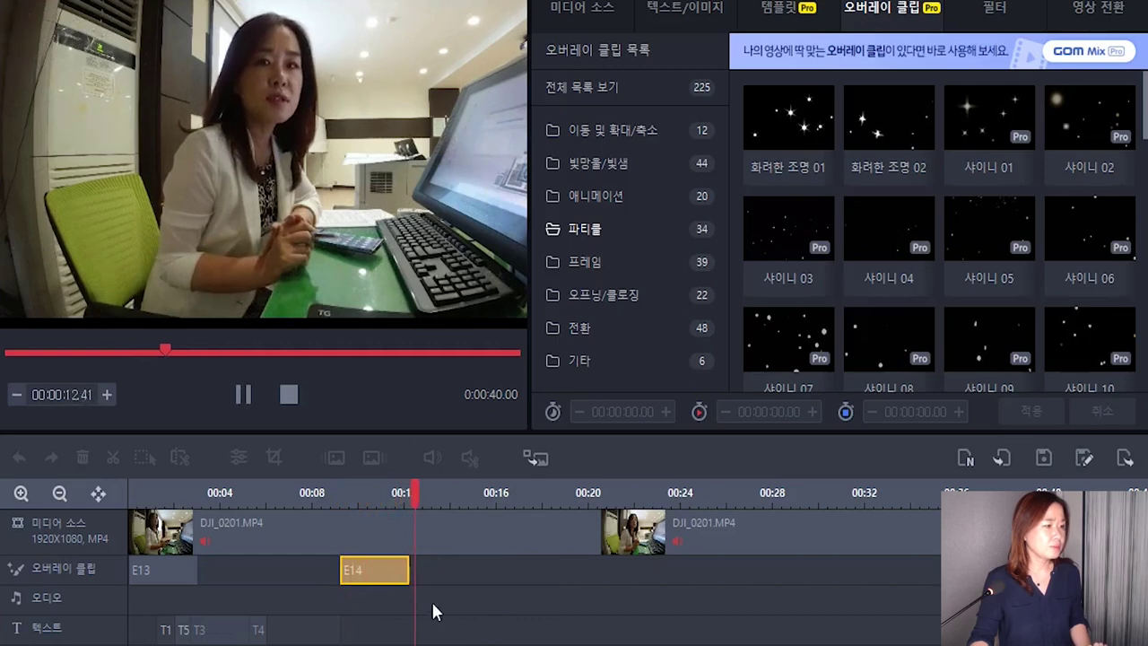
key("space")
left_click_drag(409, 570, 1033, 567)
left_click(363, 533)
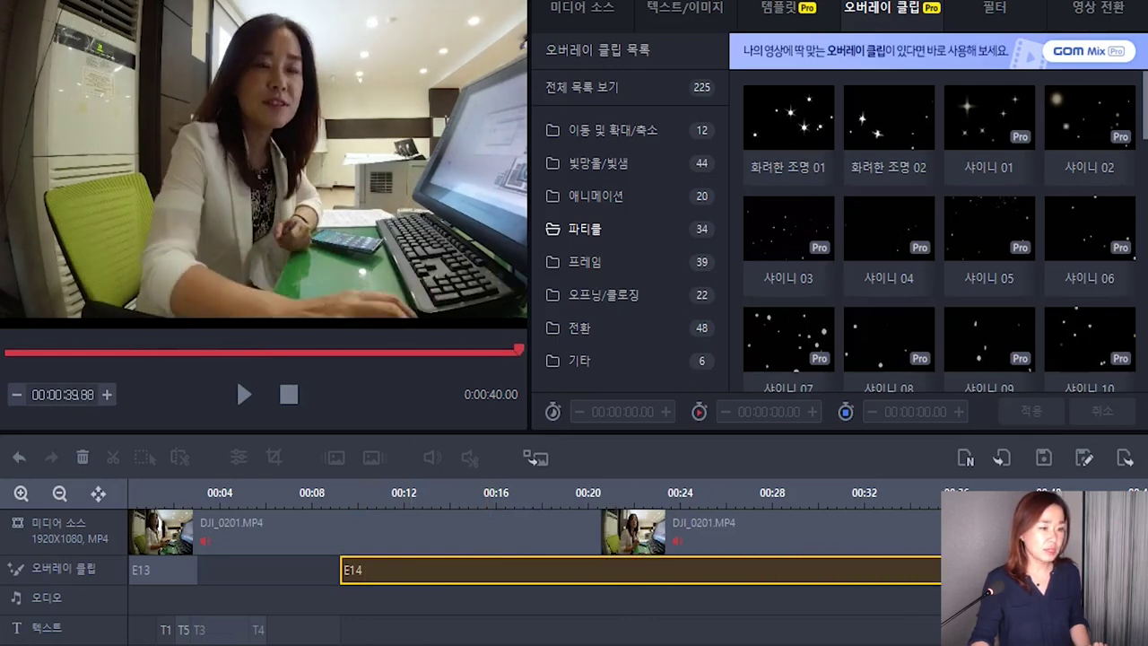
left_click(302, 533)
key("space")
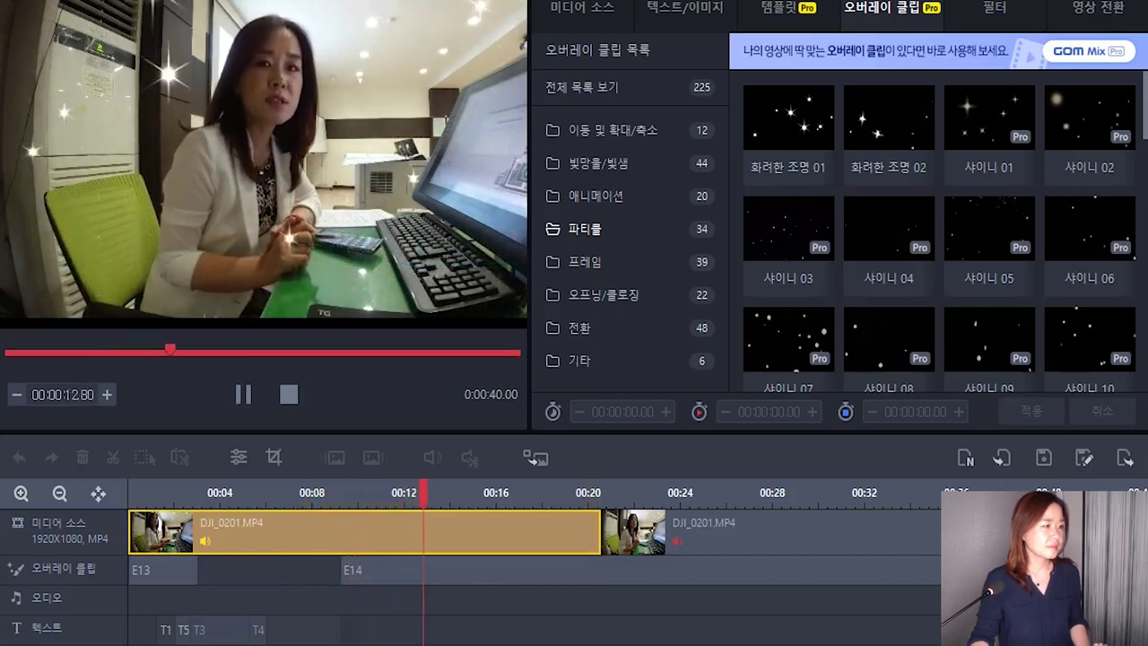
left_click(713, 578)
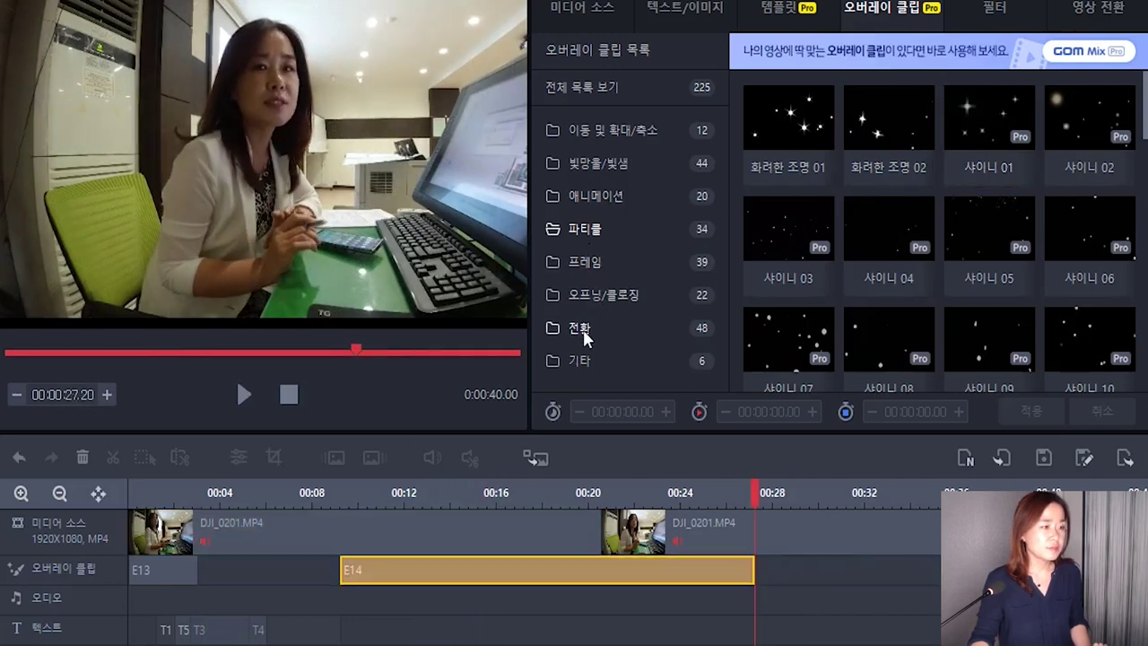
Add the 왼쪽 클로즈업 → 전체 화면 overlay directly after the particle overlay and play it back.
left_click(612, 130)
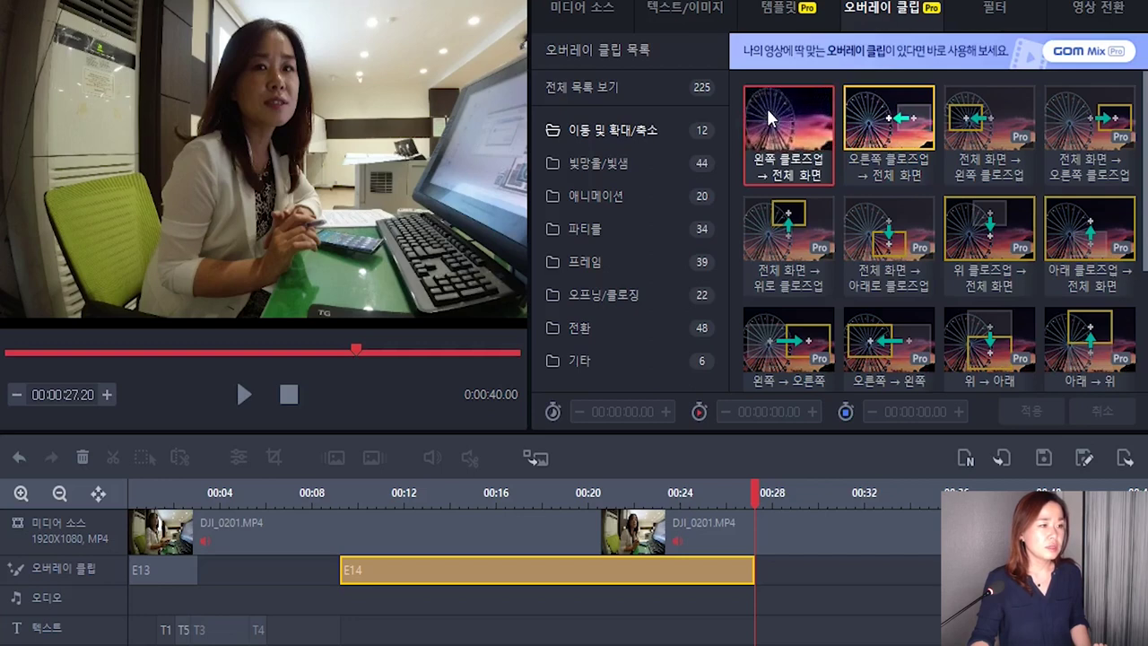
left_click(766, 106)
left_click(1012, 408)
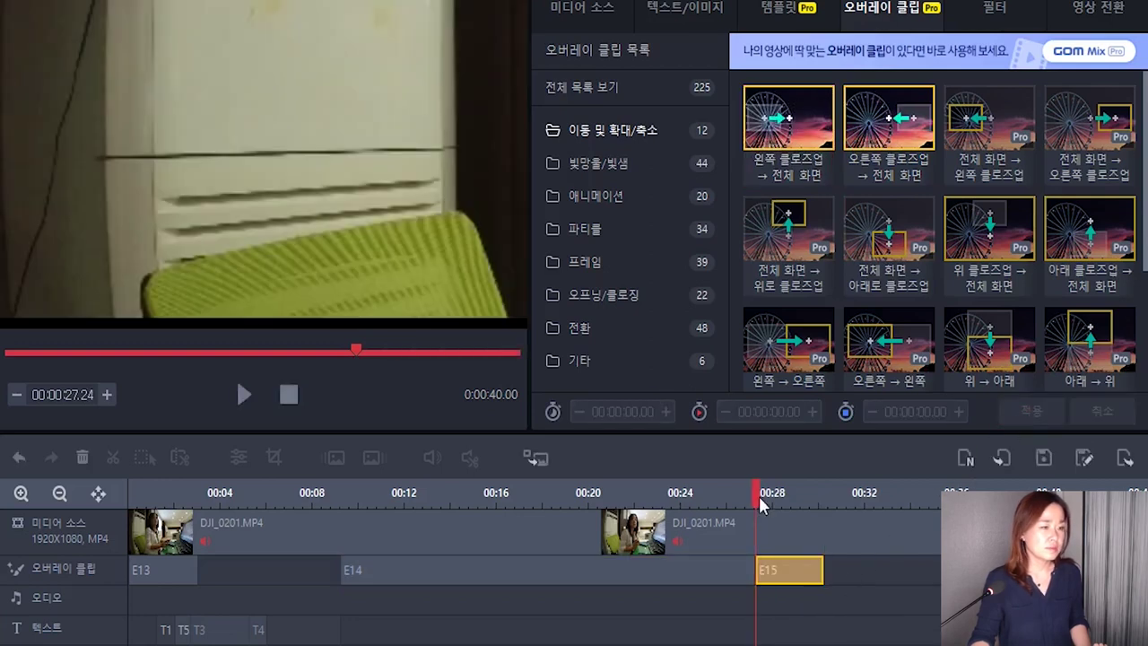
key("space")
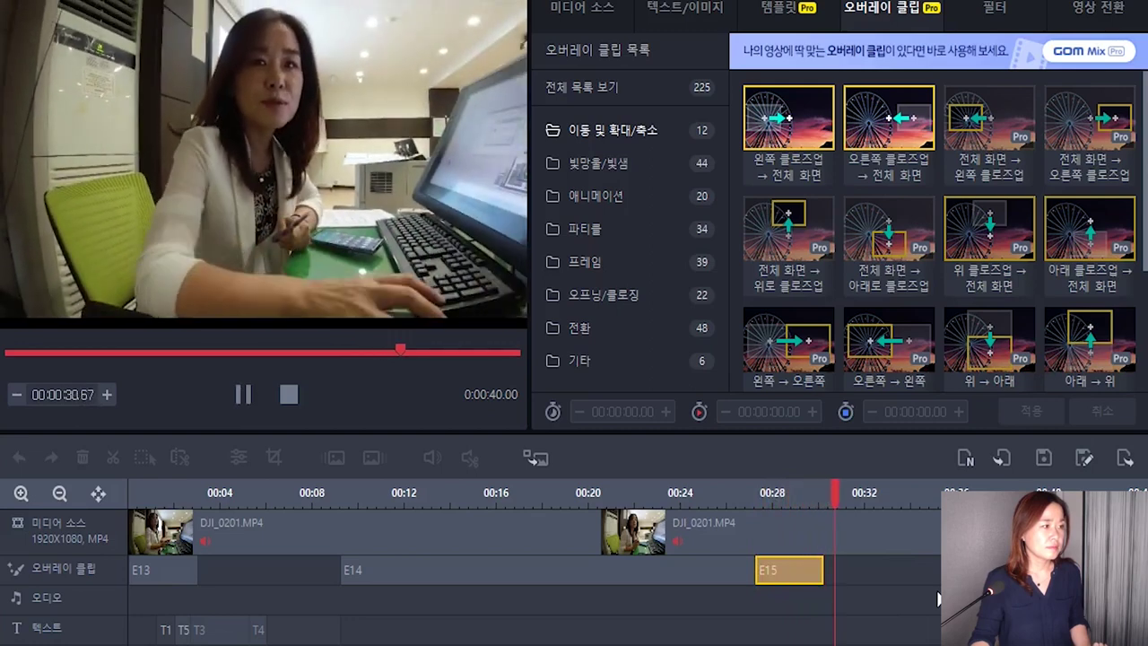
key("space")
Preview several colour filters, including 터키석, 빈티지, 세피아 and 강조색, at 1.70 s and apply the 카메라/필름 filter to the first clip.
key("Home")
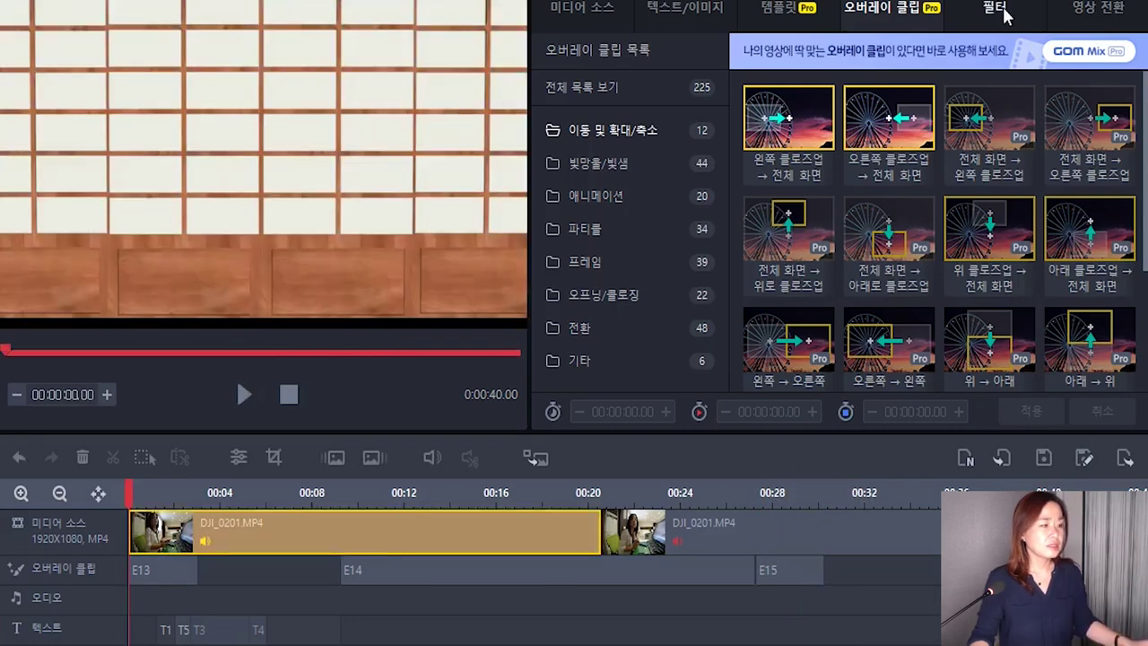
left_click(995, 9)
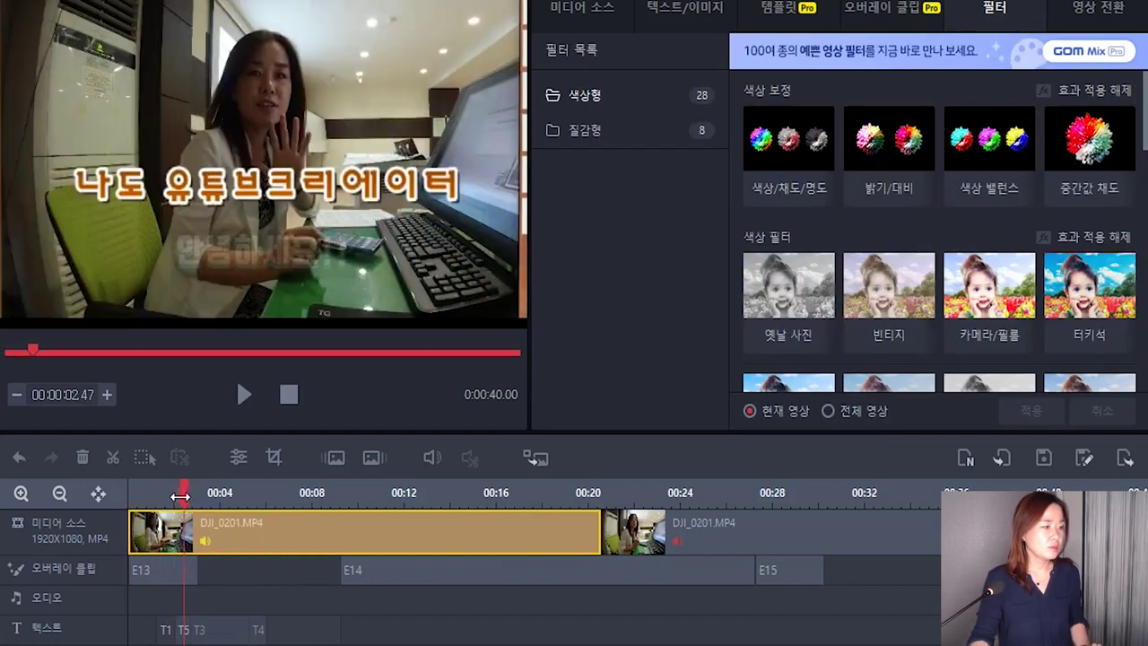
key("space")
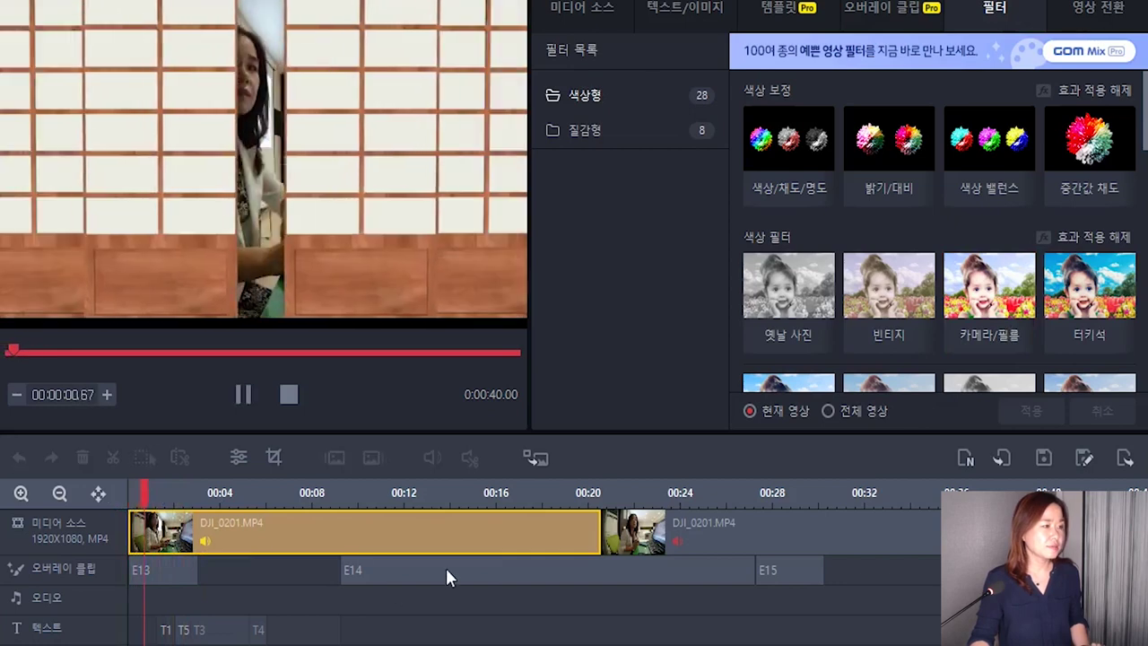
key("space")
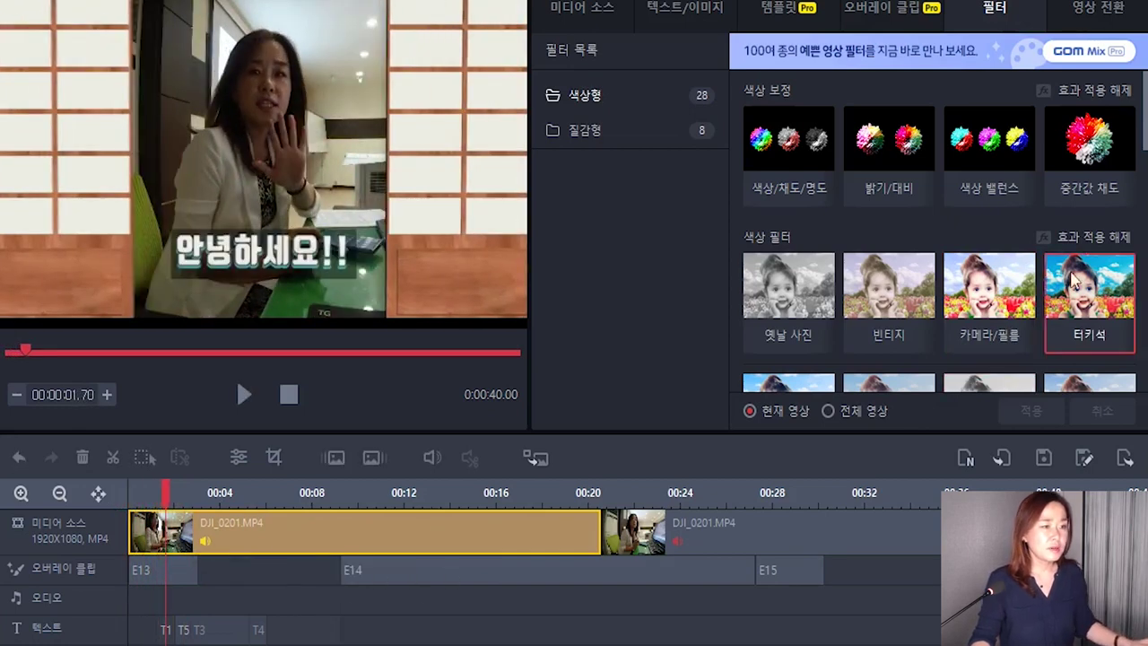
left_click(1111, 305)
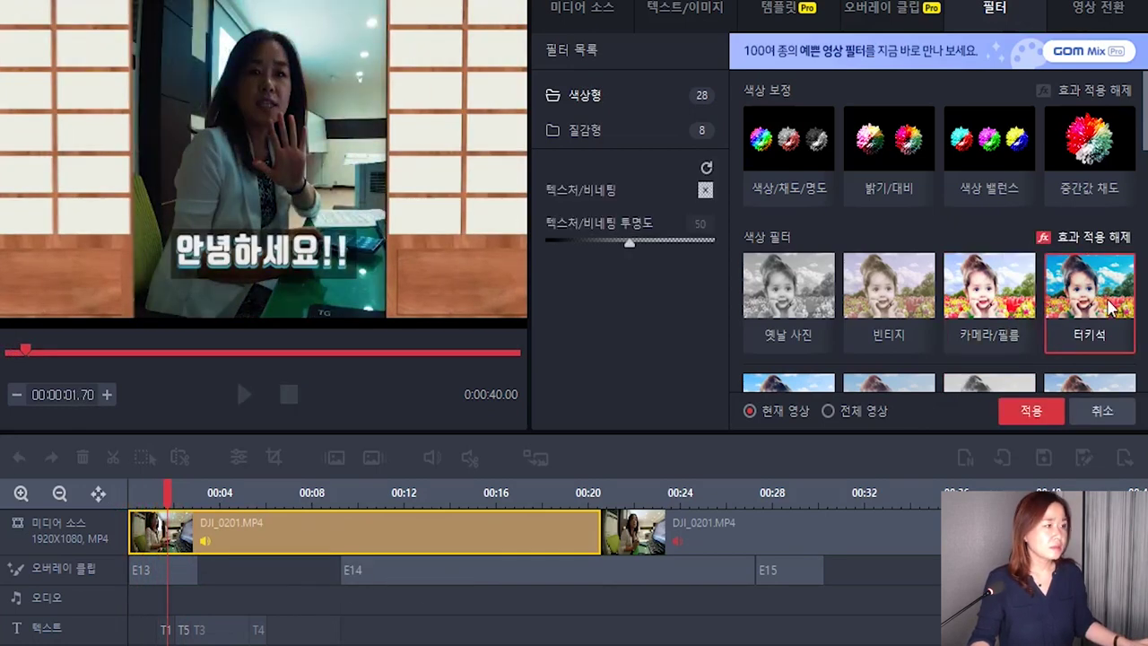
left_click(888, 296)
scroll(993, 304, "down", 3)
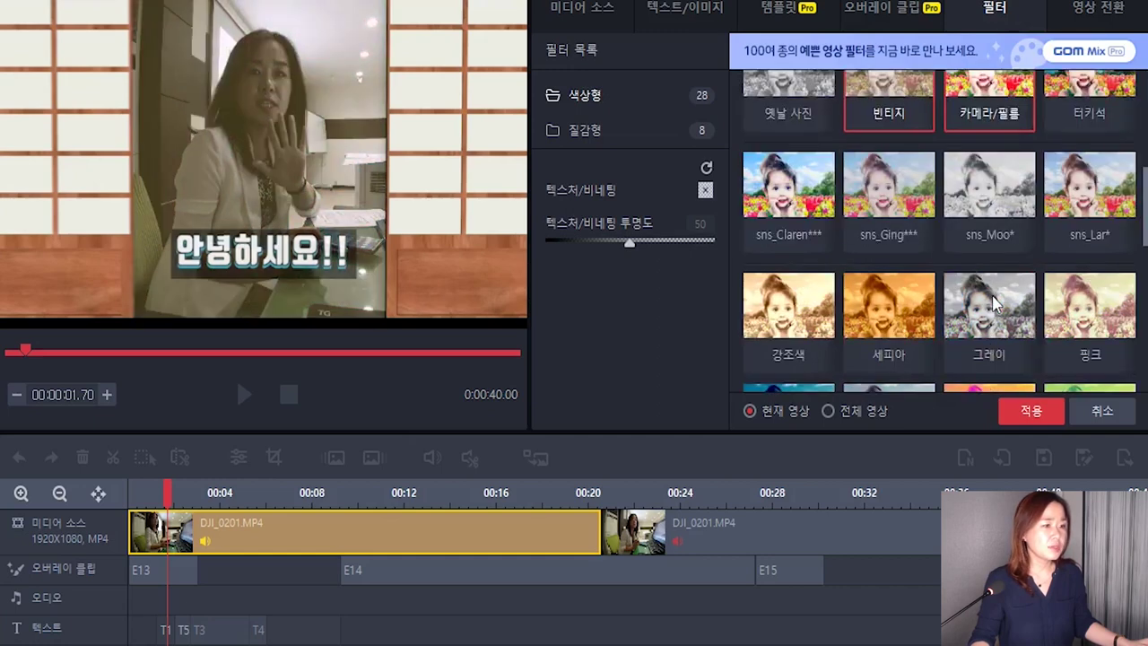
left_click(899, 336)
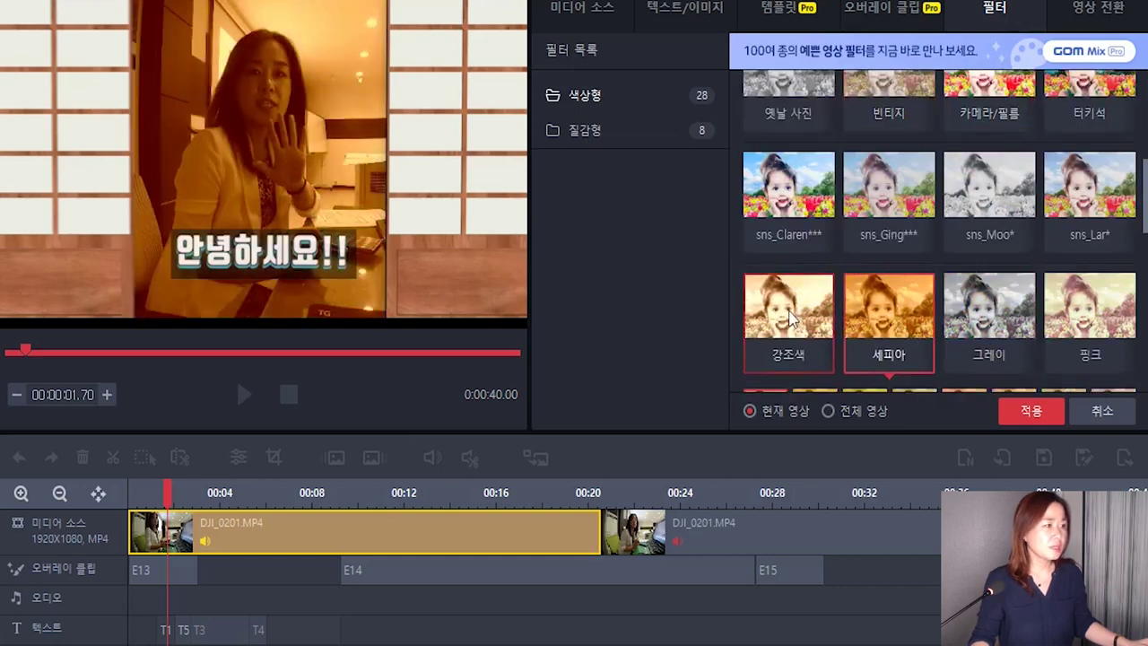
left_click(807, 314)
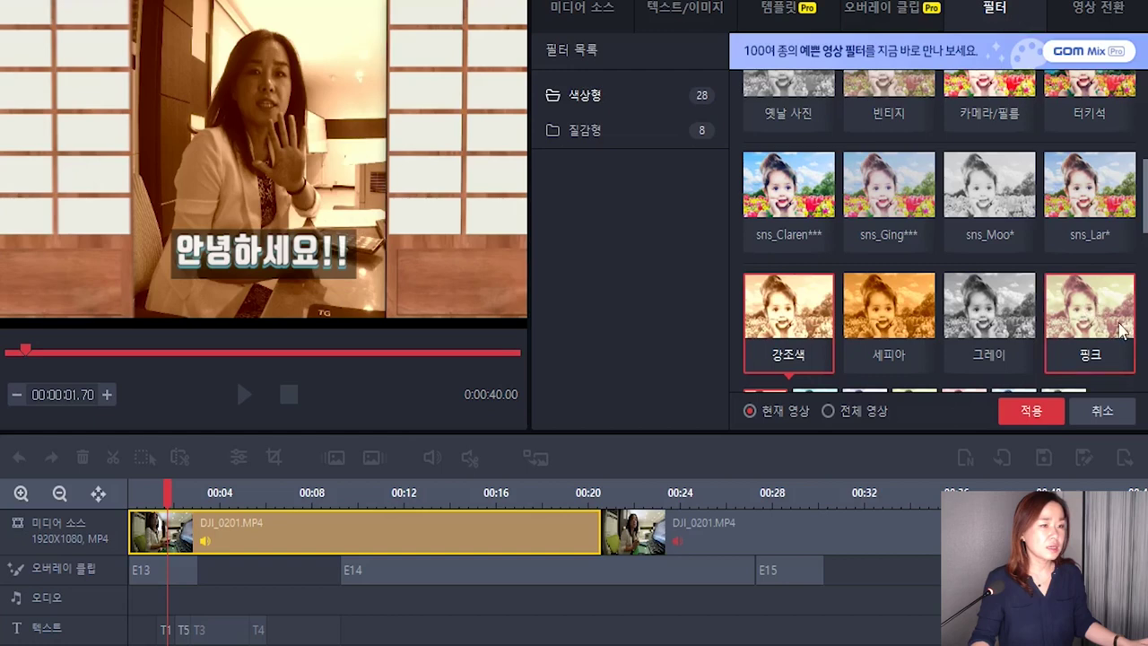
left_click(1085, 321)
left_click(1032, 412)
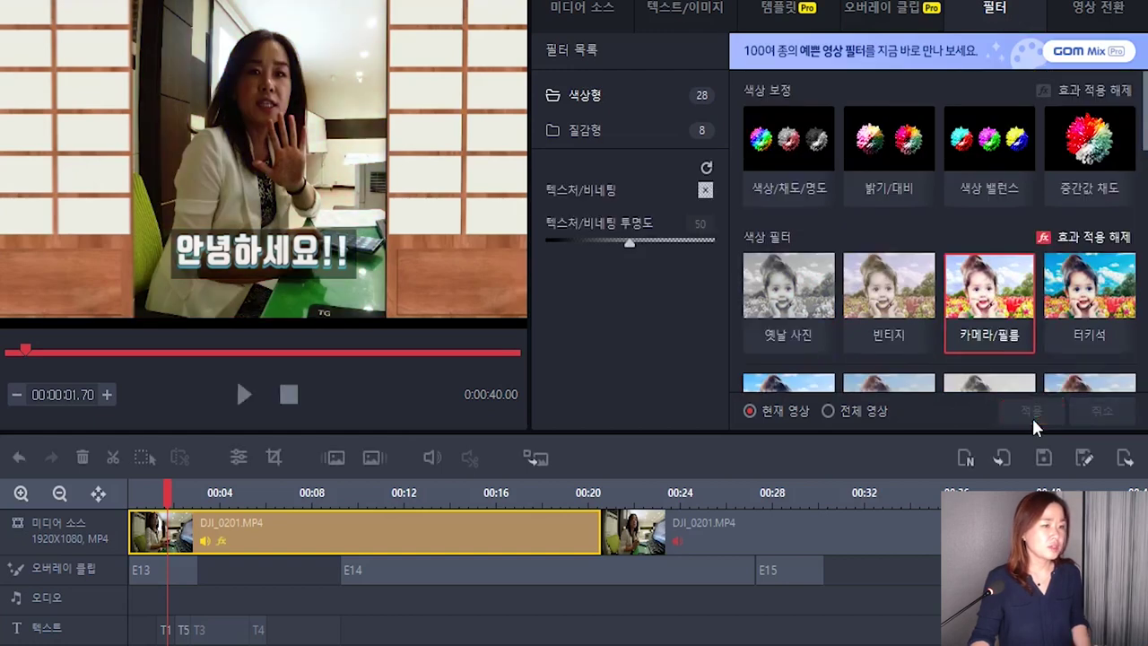
Play back the first clip with the 카메라/필름 filter to check its look.
key("space")
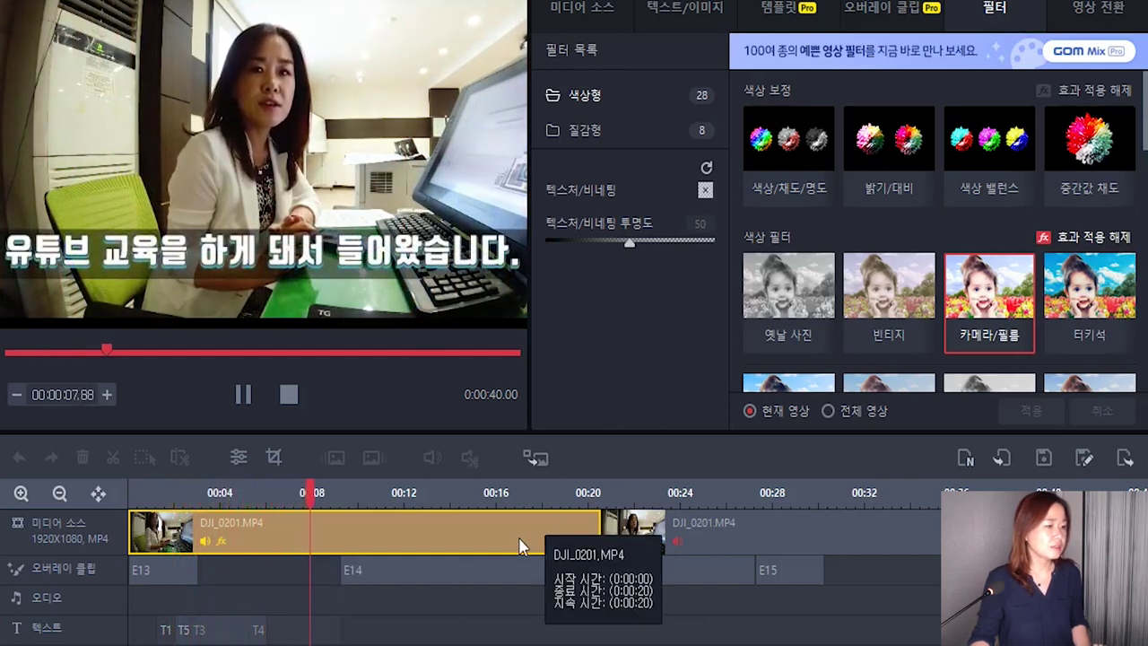
key("space")
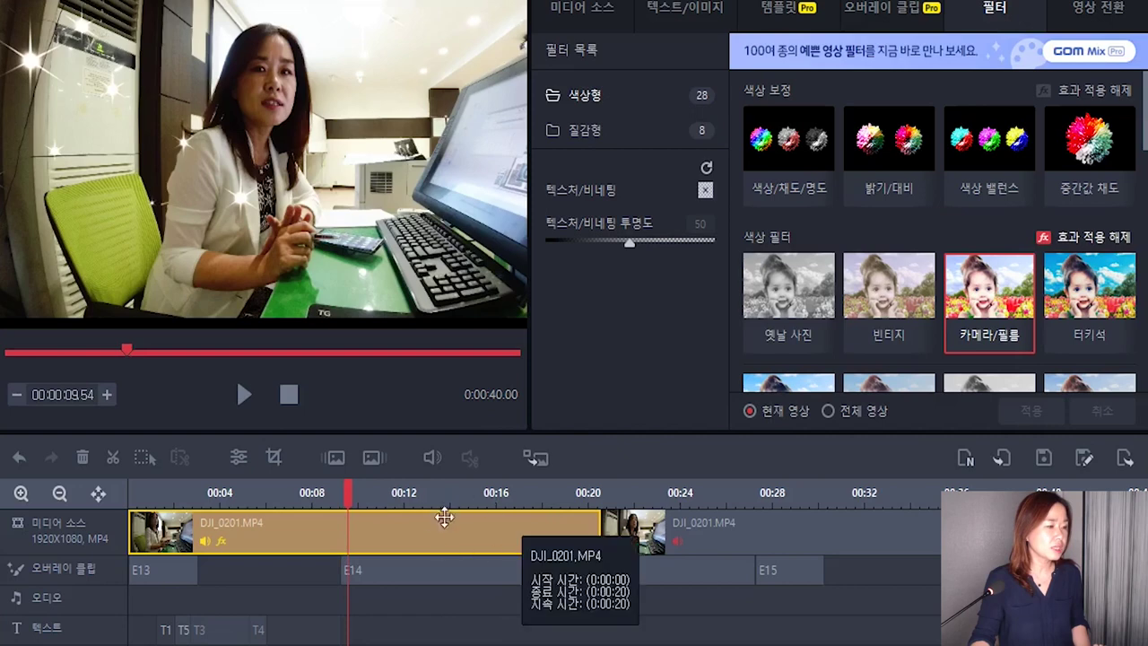
key("space")
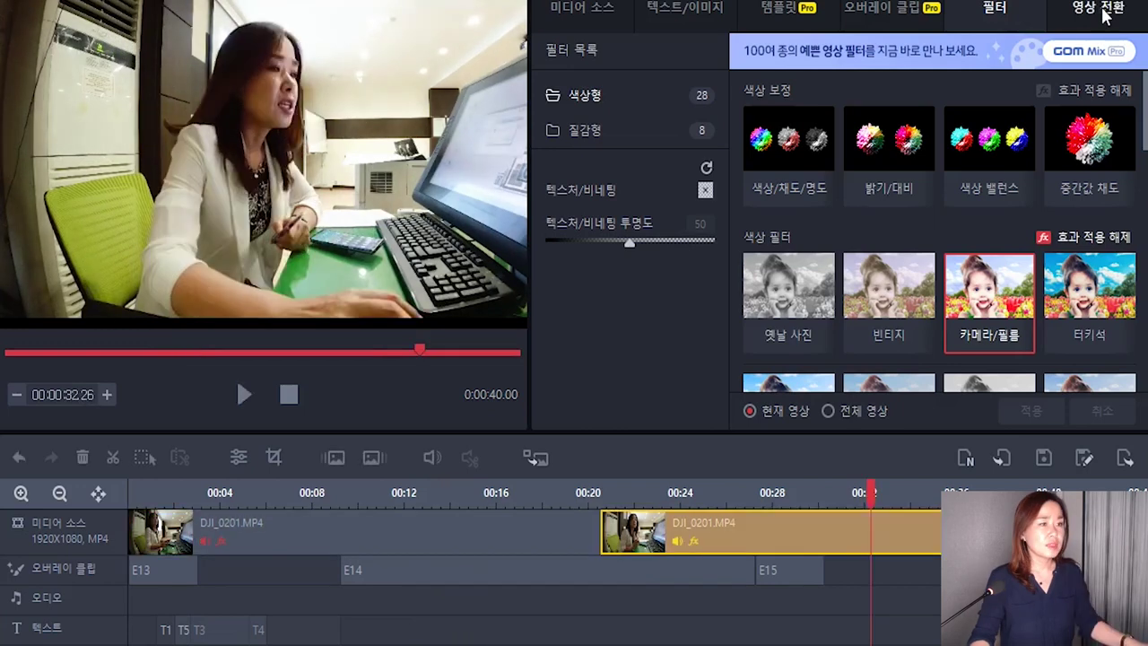
Apply the 오른쪽 밀어내기 transition to the second DJI_0201 clip, keeping its sound on, and play it back.
left_click(1100, 9)
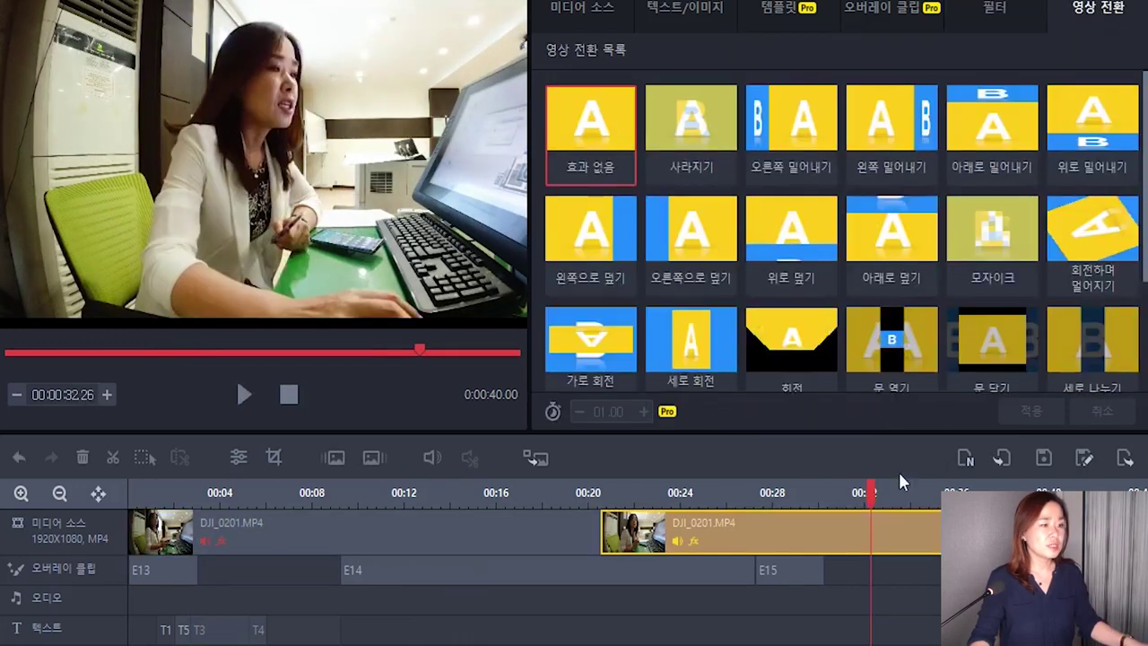
left_click(680, 535)
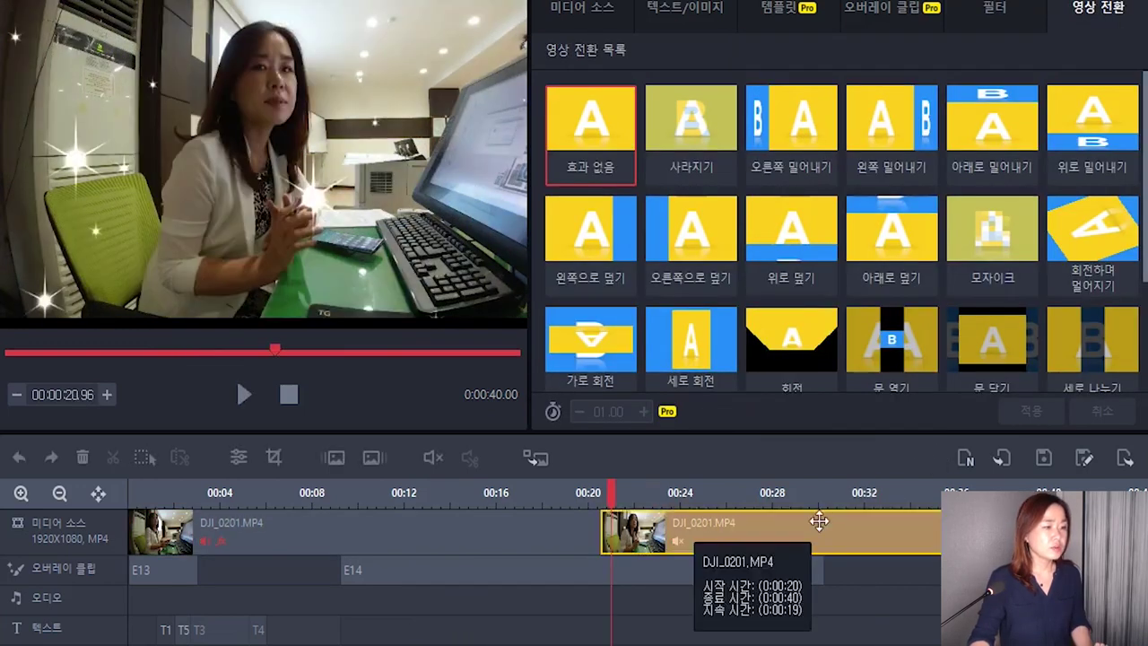
left_click(678, 540)
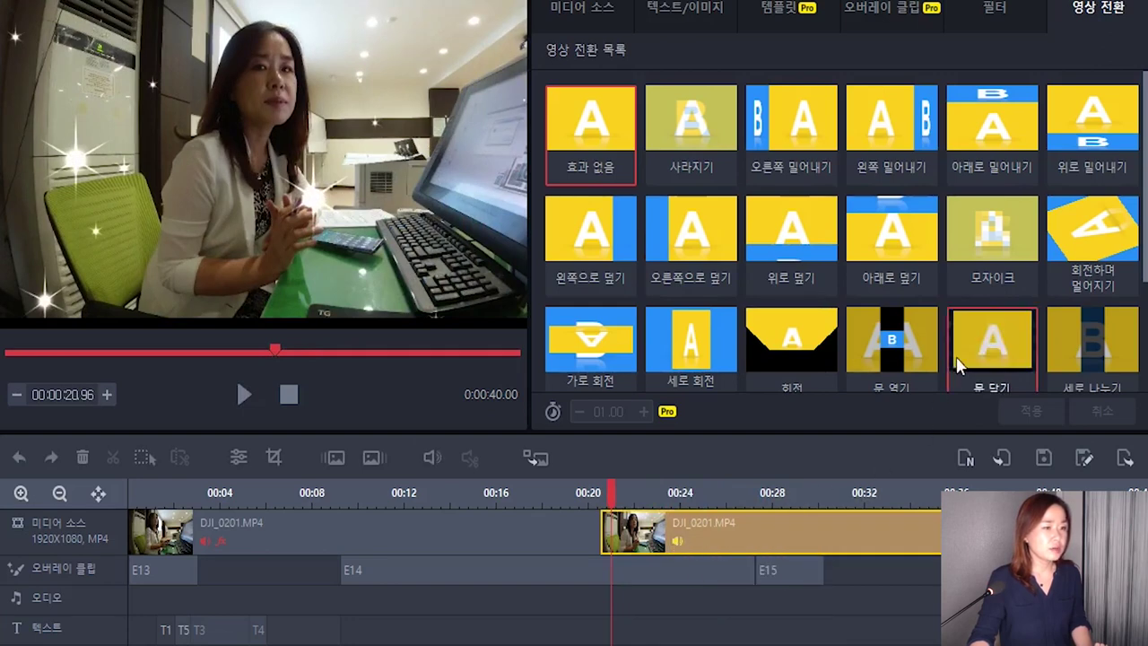
left_click(798, 138)
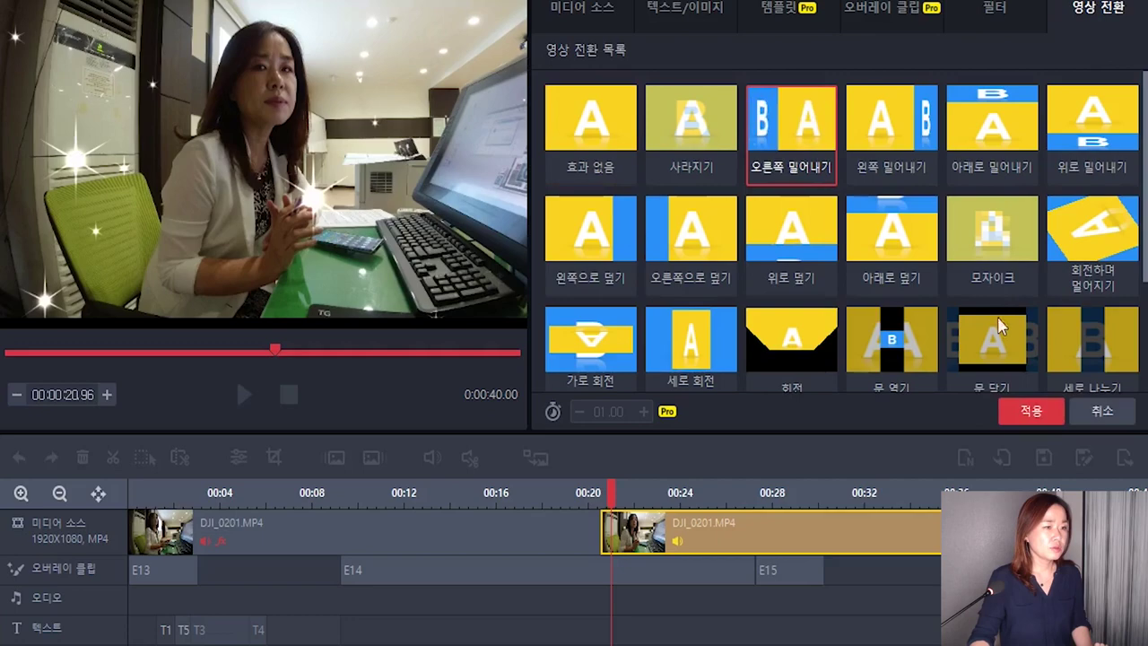
left_click(1011, 414)
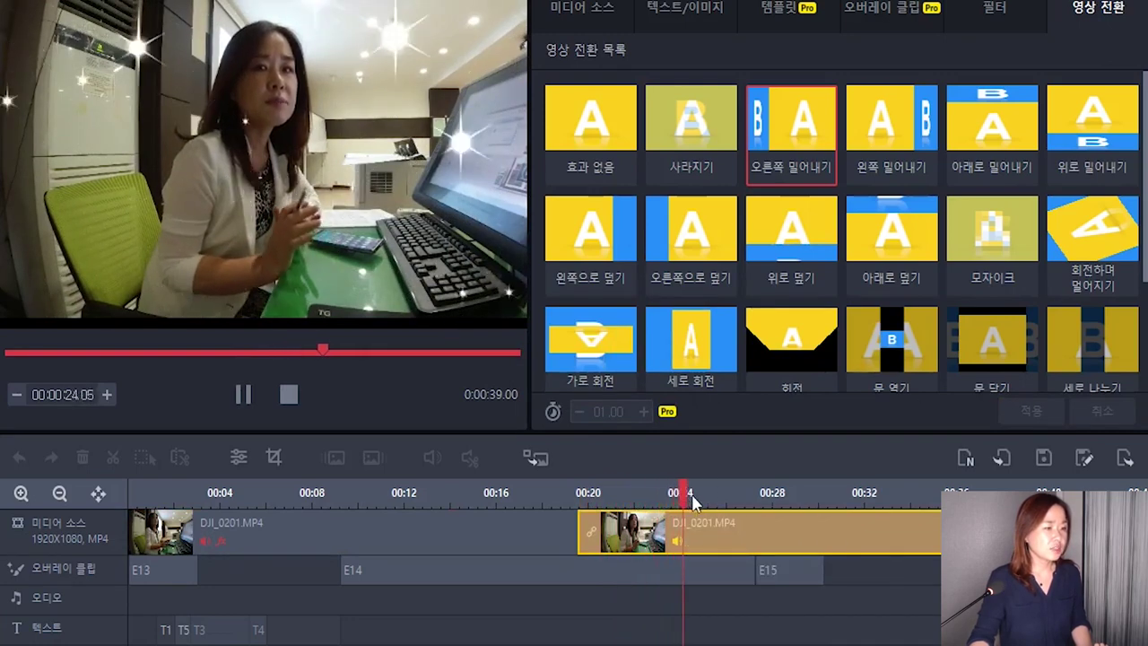
key("space")
Try to apply the 사라지기 transition to the first DJI_0201 clip.
left_click(527, 529)
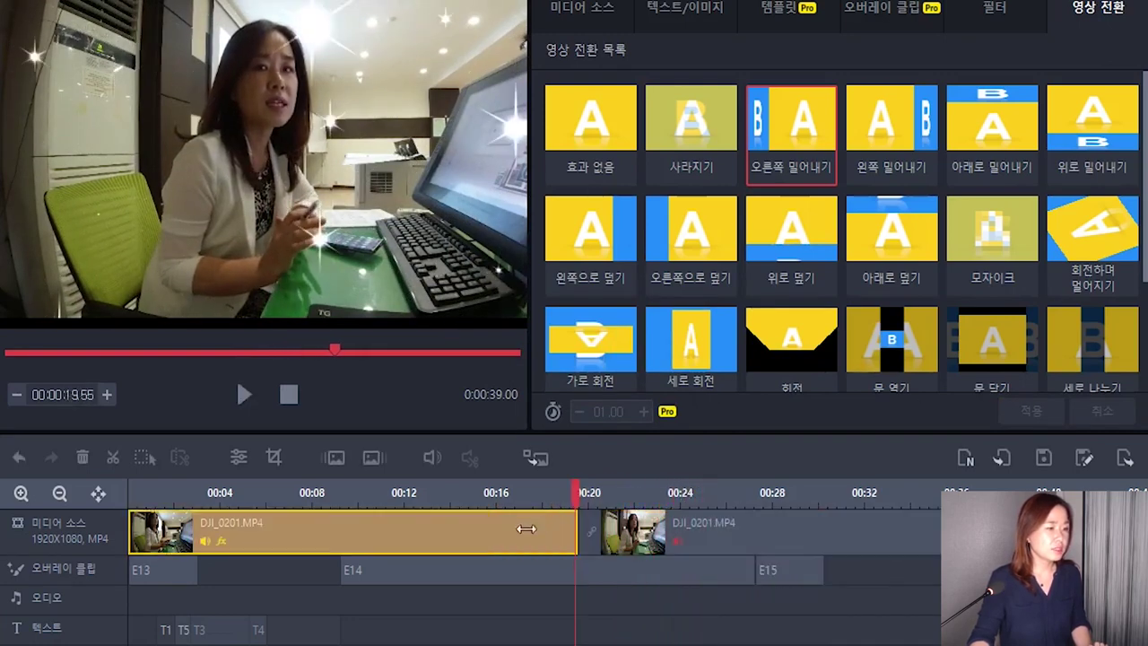
left_click(504, 493)
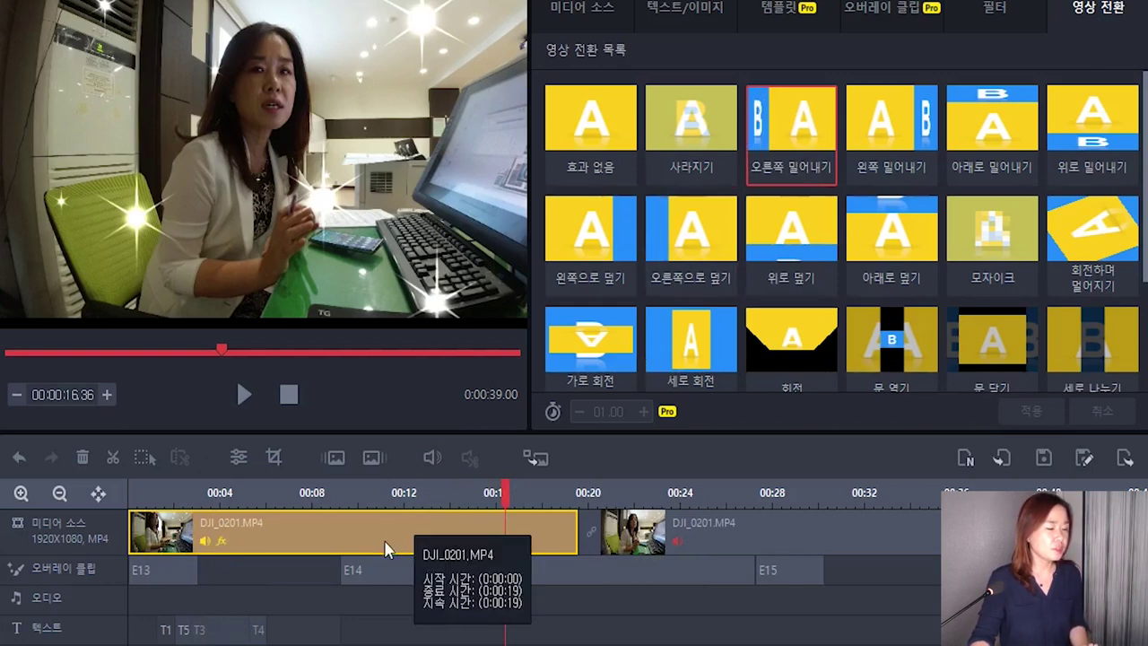
left_click(690, 139)
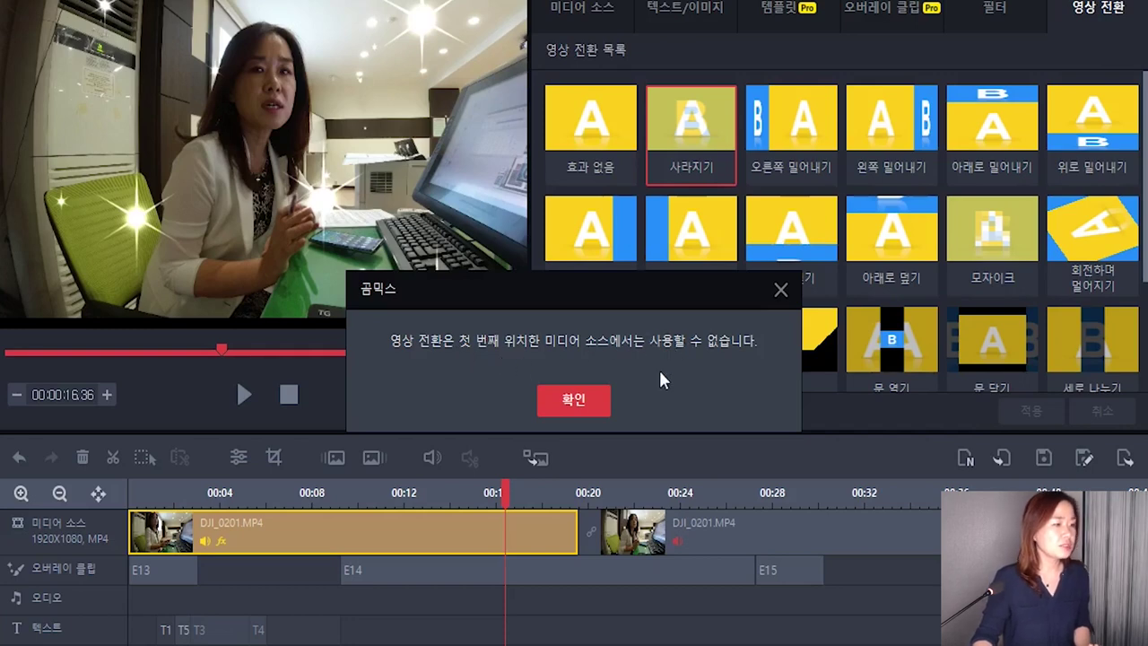
left_click(578, 400)
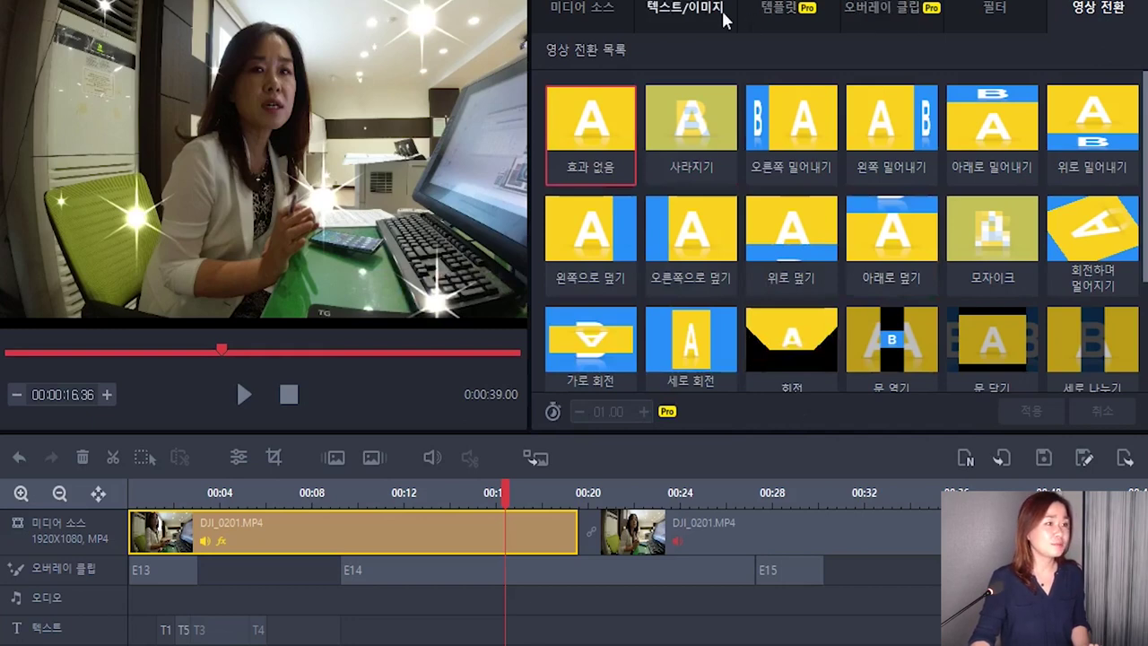
Import the music file Aurora_Borealis_Expedition.mp3 into the project's media sources.
left_click(595, 22)
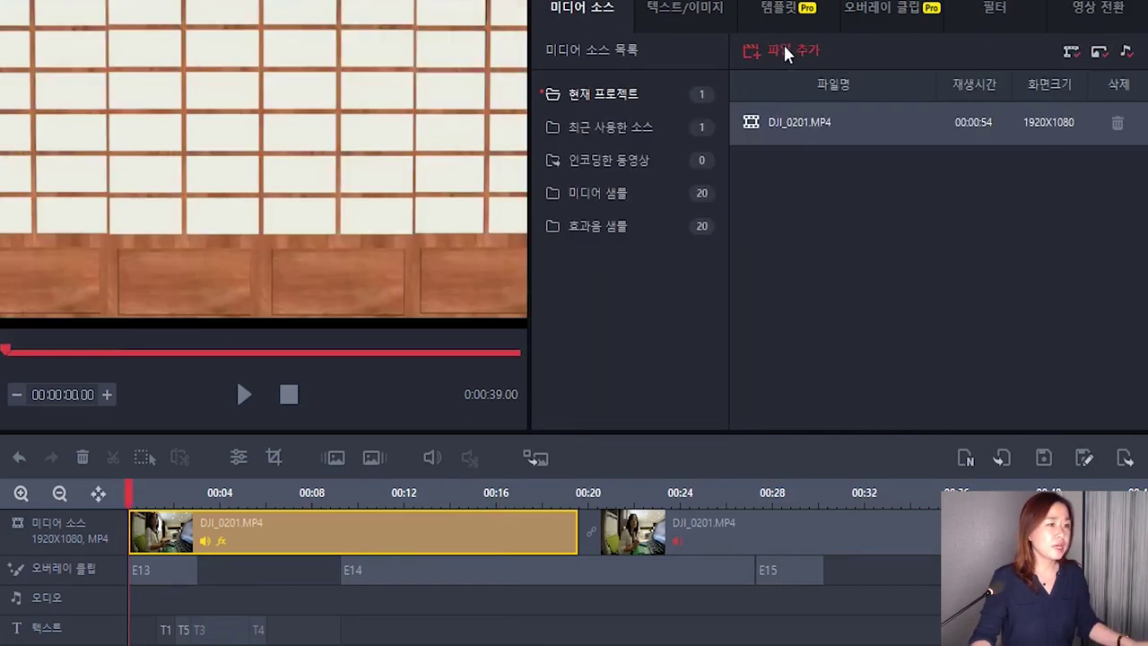
left_click(783, 45)
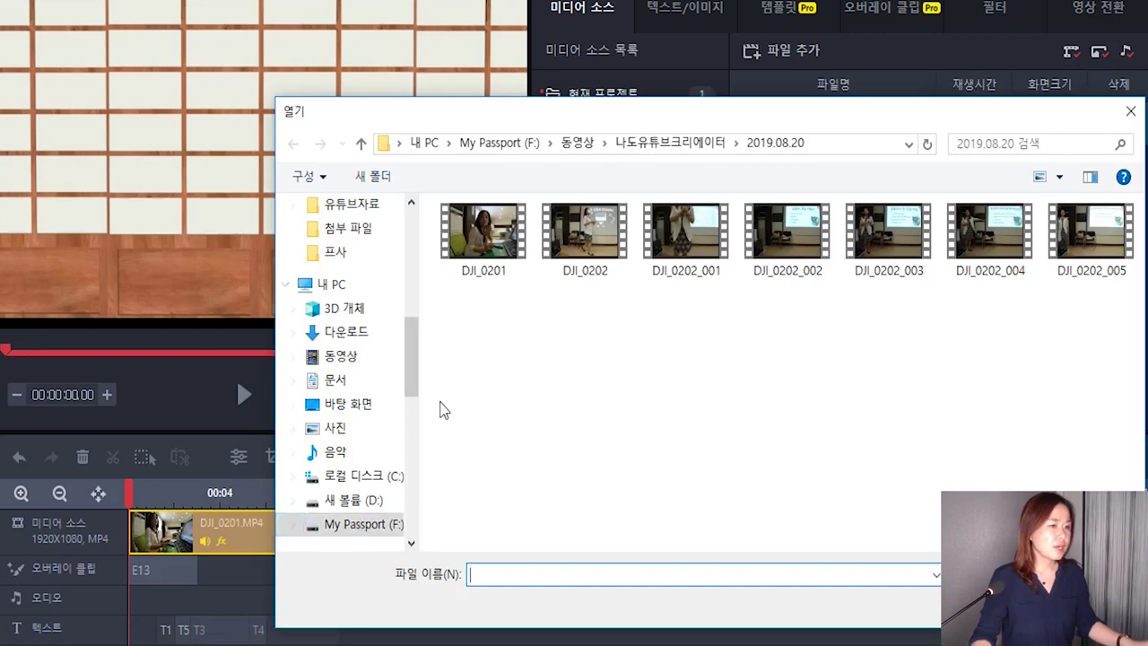
scroll(350, 383, "down", 2)
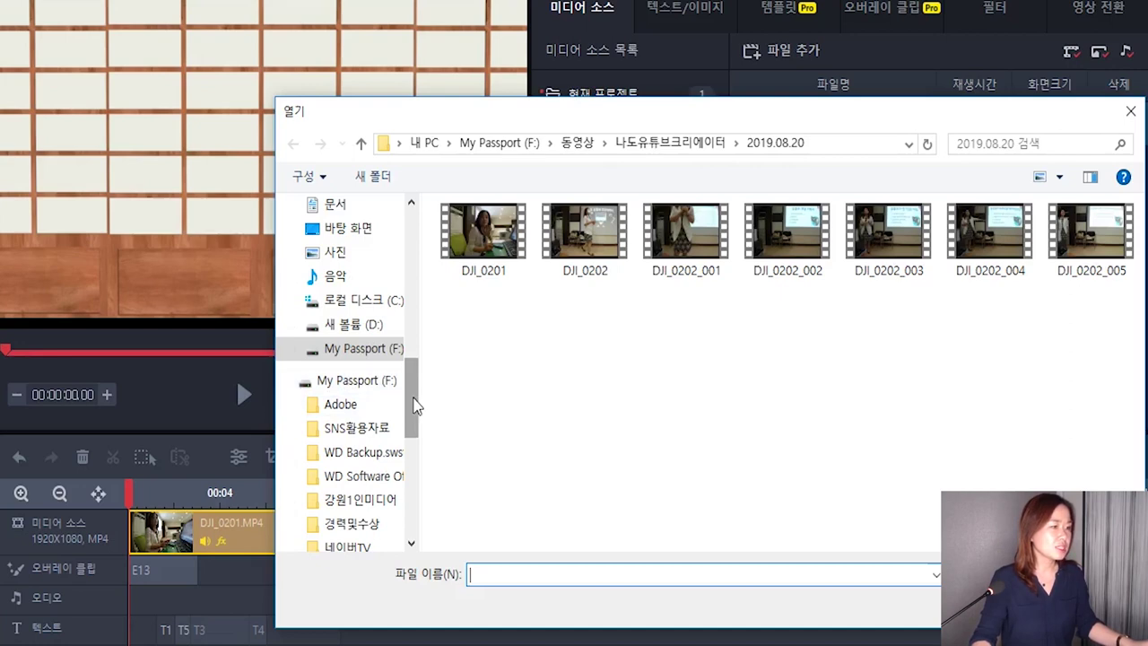
scroll(415, 406, "down", 2)
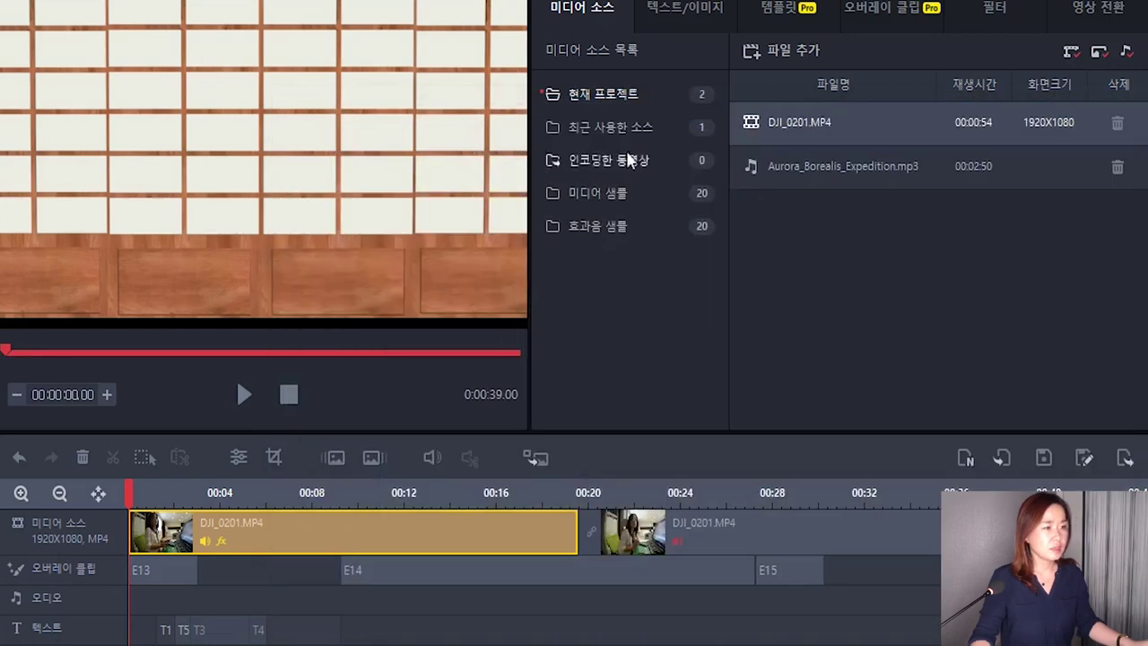
Place Aurora_Borealis_Expedition.mp3 on the audio track from the beginning of the video and play it back.
left_click(840, 162)
left_click_drag(840, 162, 145, 615)
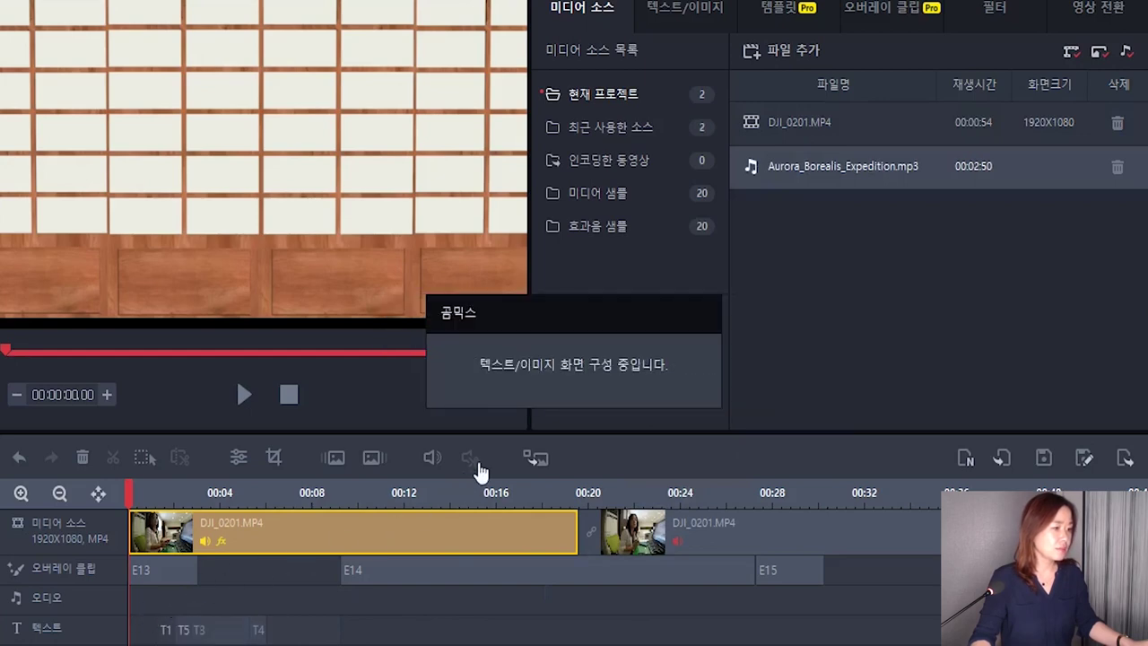
key("space")
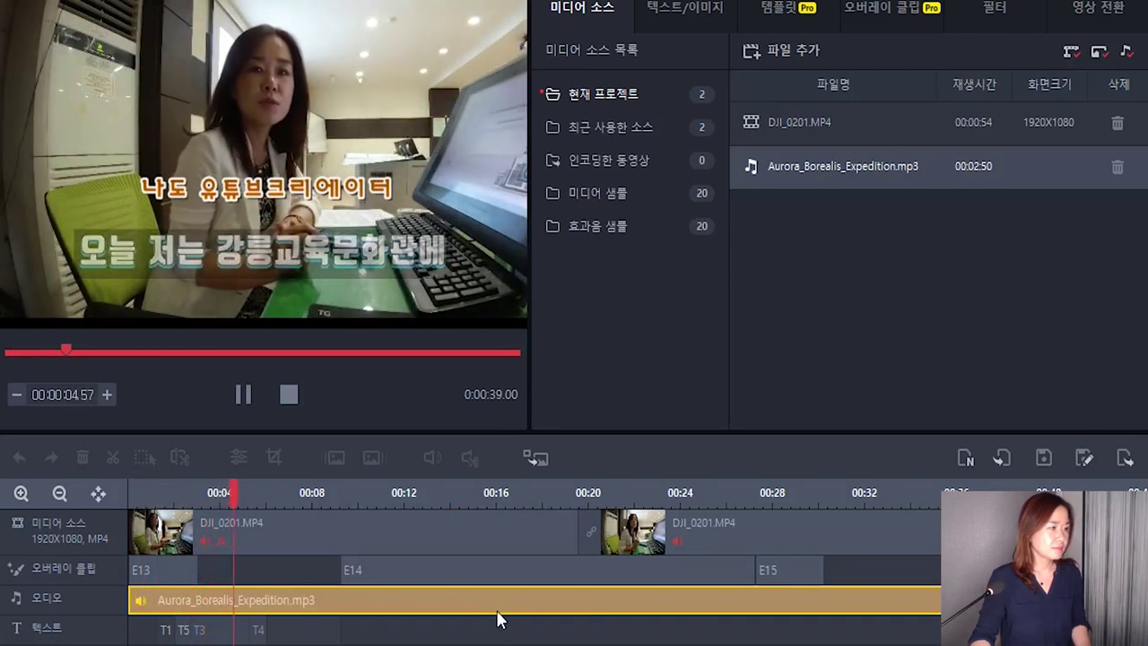
key("space")
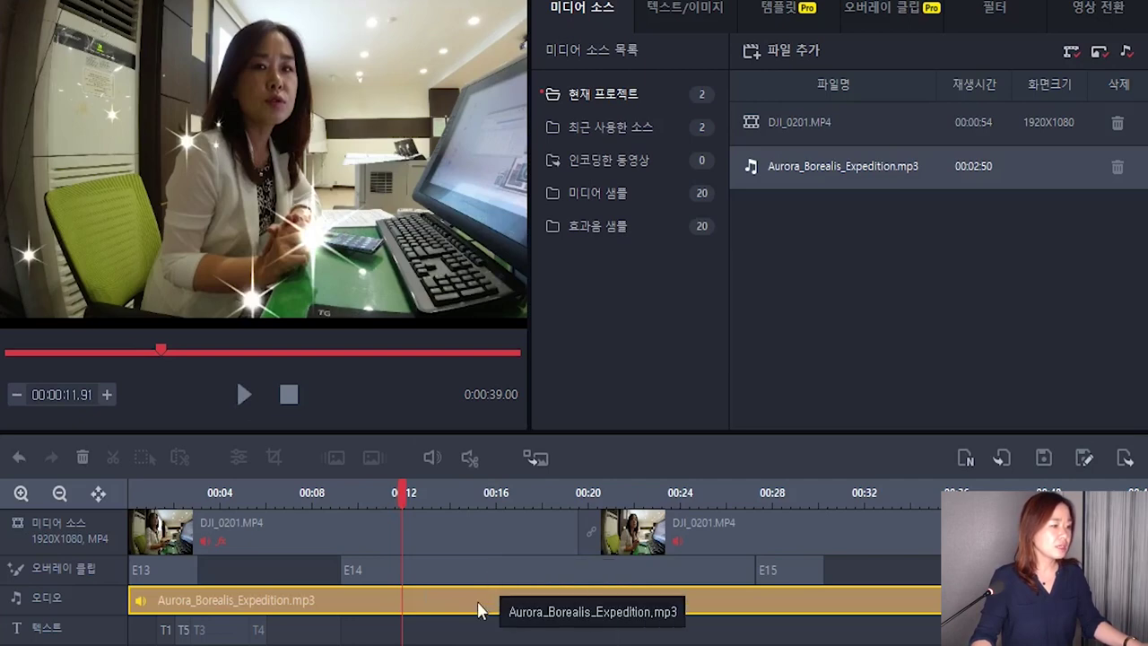
Lower the background music's volume to 31 and play the video from the beginning.
key("Home")
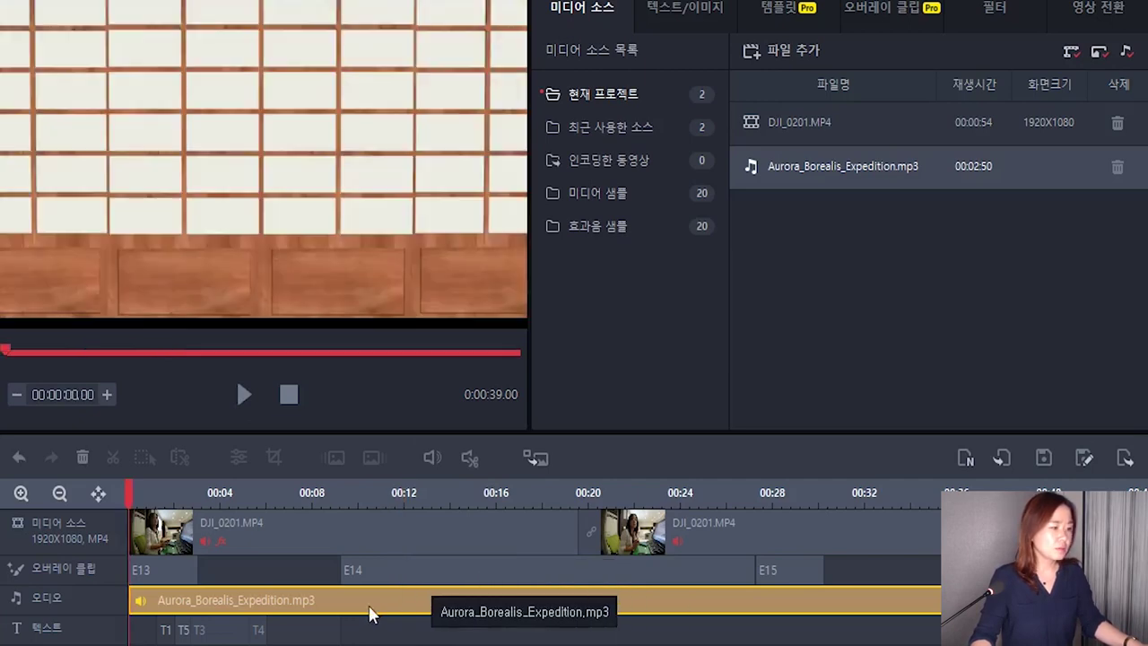
left_click(434, 459)
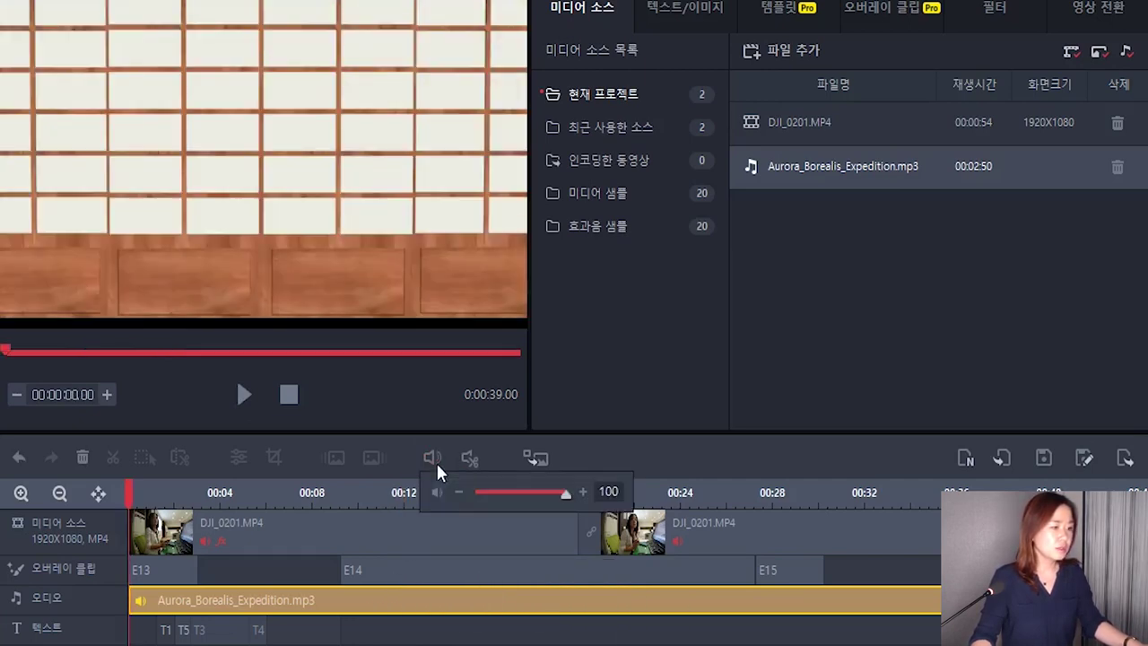
left_click(503, 498)
scroll(551, 484, "down", 2)
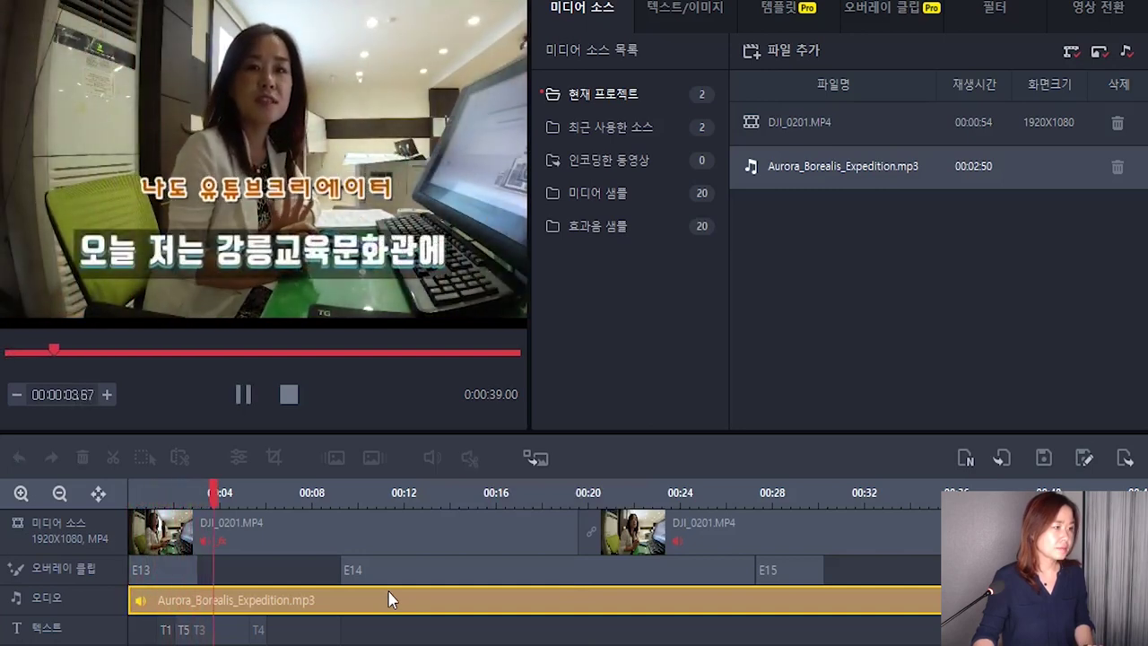
Reduce the background music's volume further to 19 and play back the opening.
left_click(432, 458)
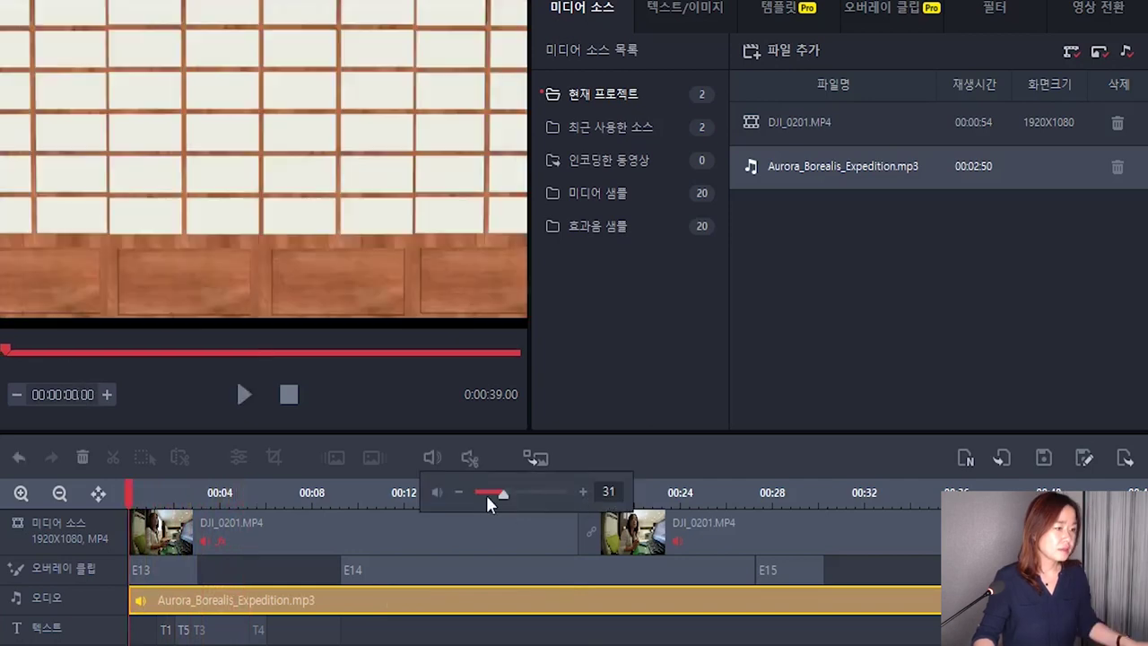
left_click(457, 494)
left_click(457, 493)
left_click(458, 493)
left_click(457, 493)
left_click(457, 494)
left_click(458, 493)
left_click(457, 493)
left_click(457, 494)
left_click(458, 494)
left_click(457, 493)
left_click(457, 494)
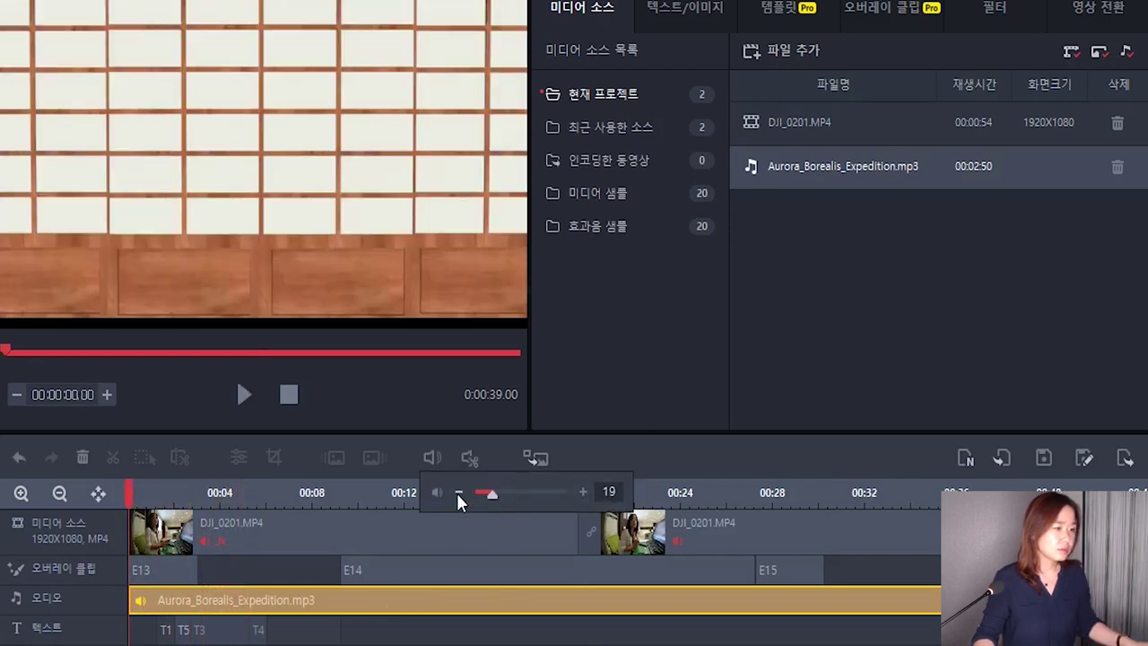
key("space")
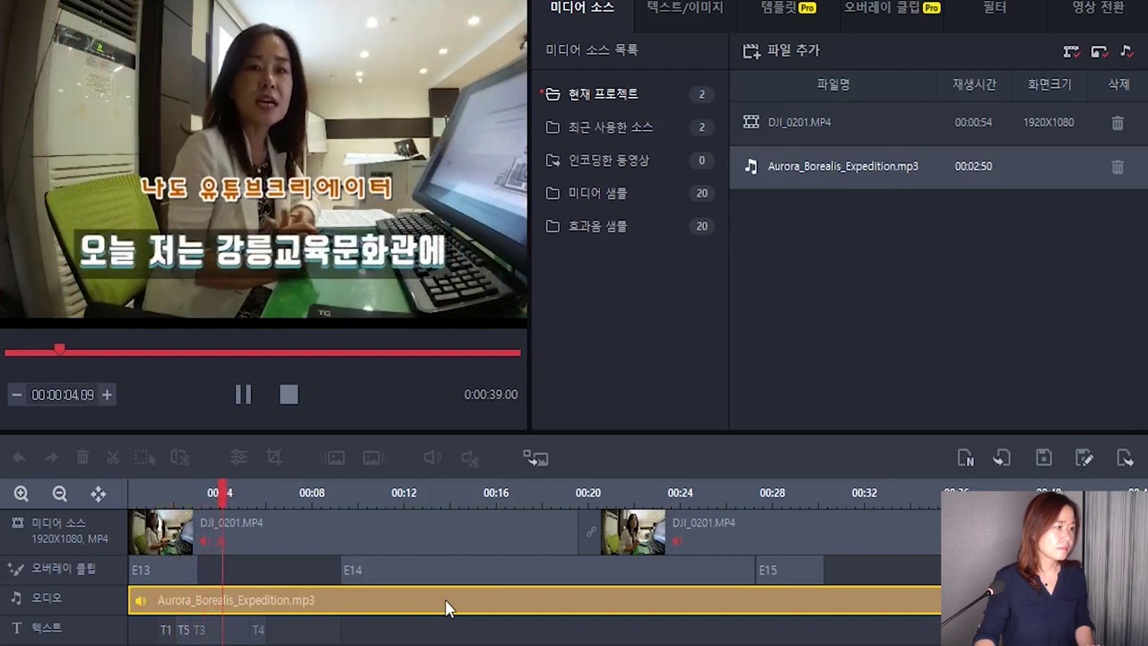
left_click(239, 384)
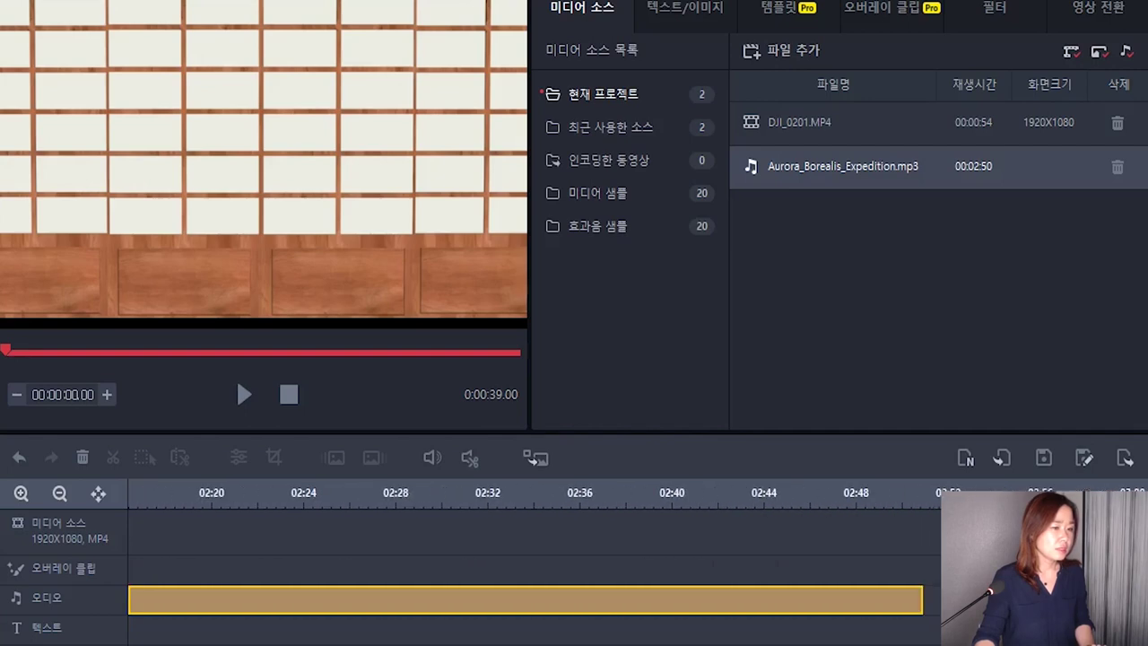
Shorten the Aurora_Borealis_Expedition.mp3 clip so it ends with the video at 39 seconds, and check the ending.
left_click(923, 597)
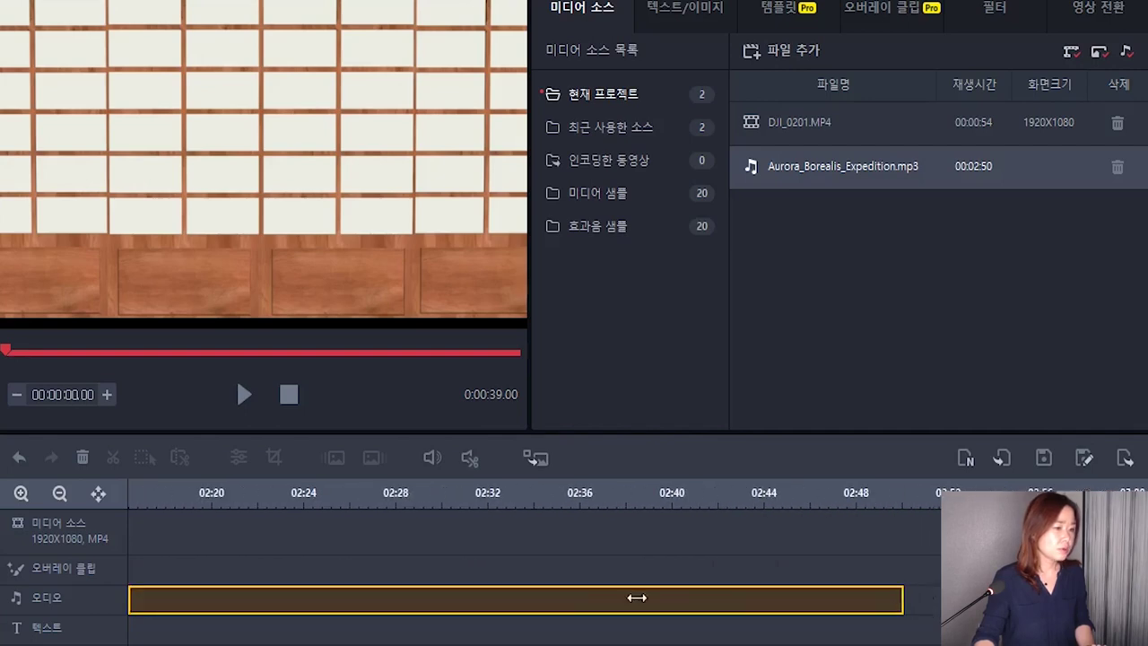
left_click_drag(636, 598, 258, 622)
left_click_drag(154, 613, 313, 607)
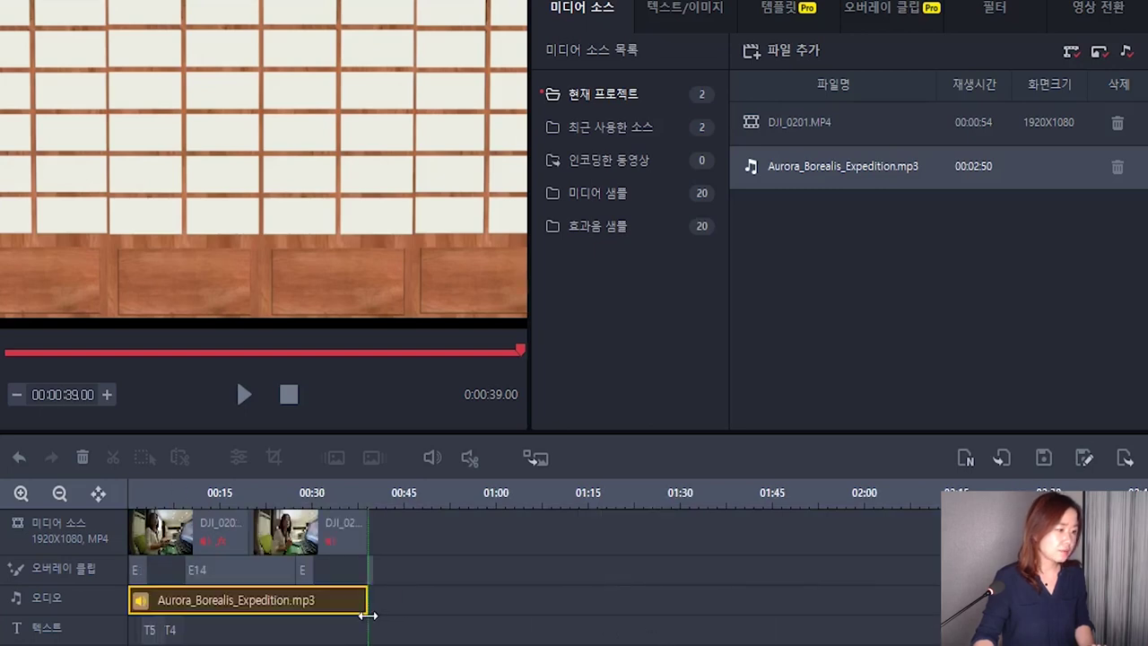
key("space")
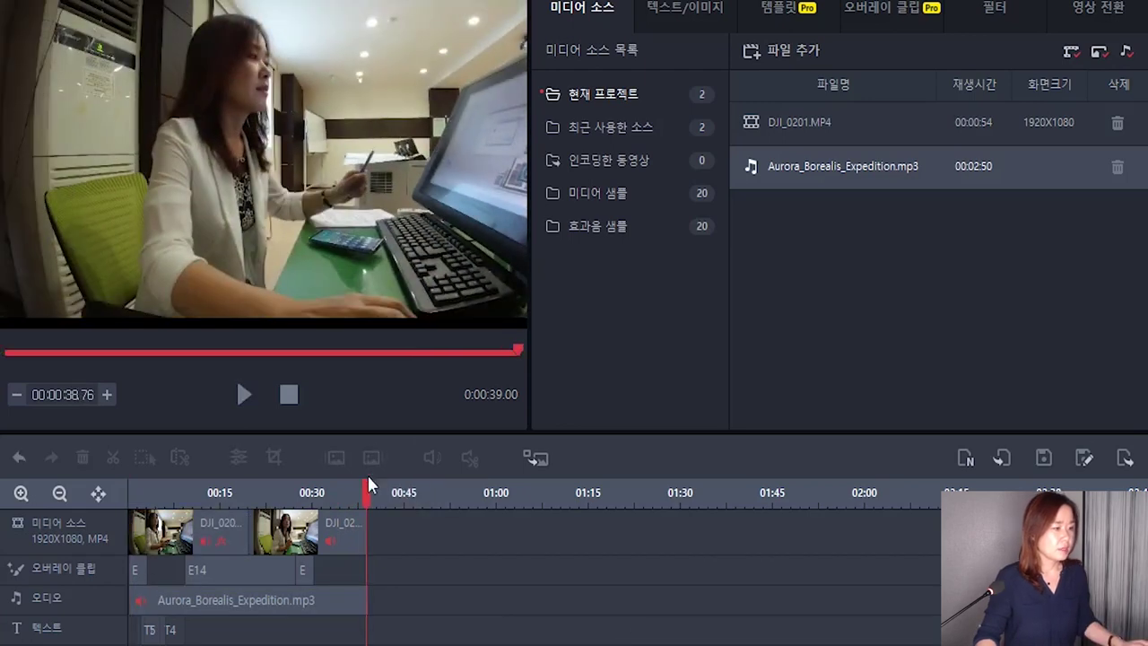
left_click(134, 529)
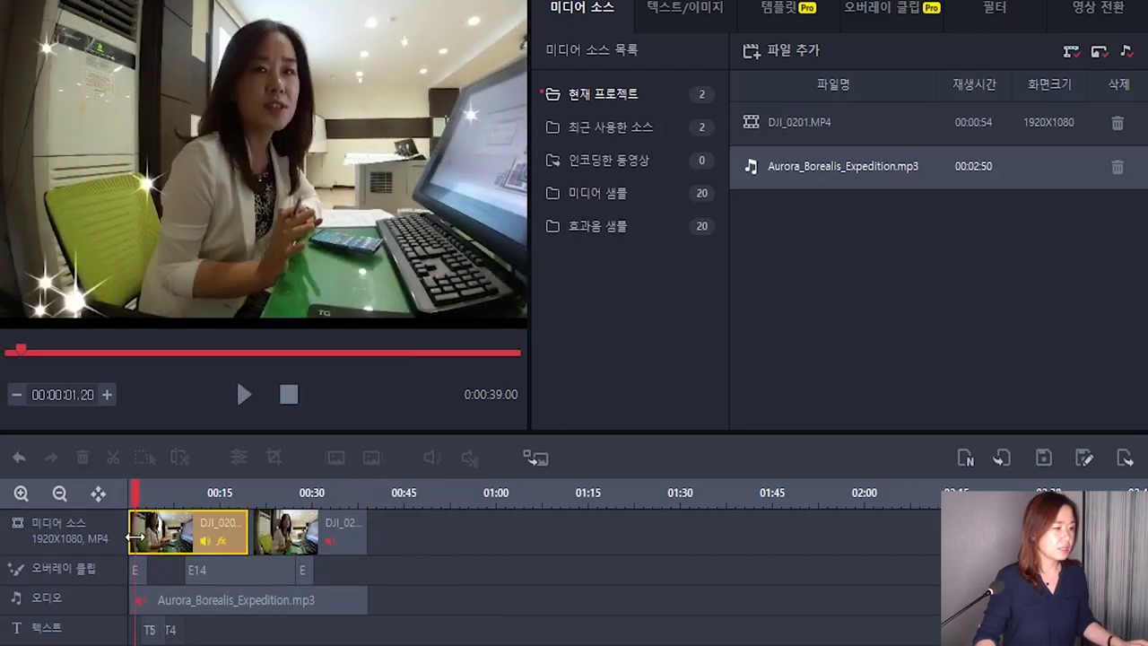
left_click(97, 492)
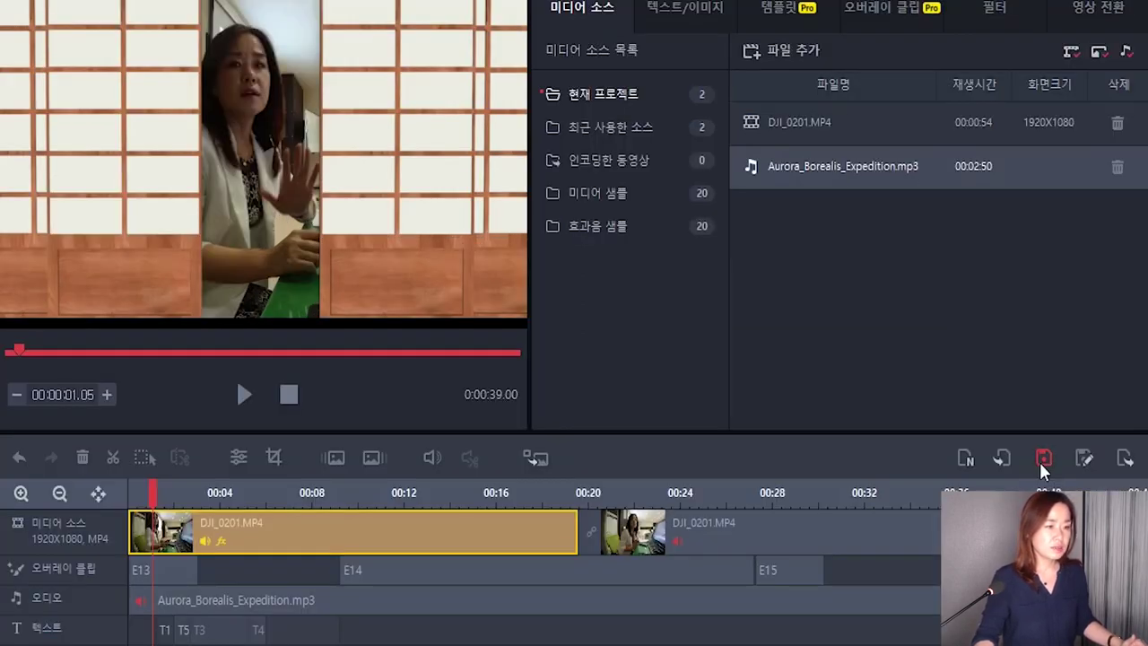
Save the project as 곰믹스프로그램사용법 in the GOMMix documents folder.
left_click(1042, 459)
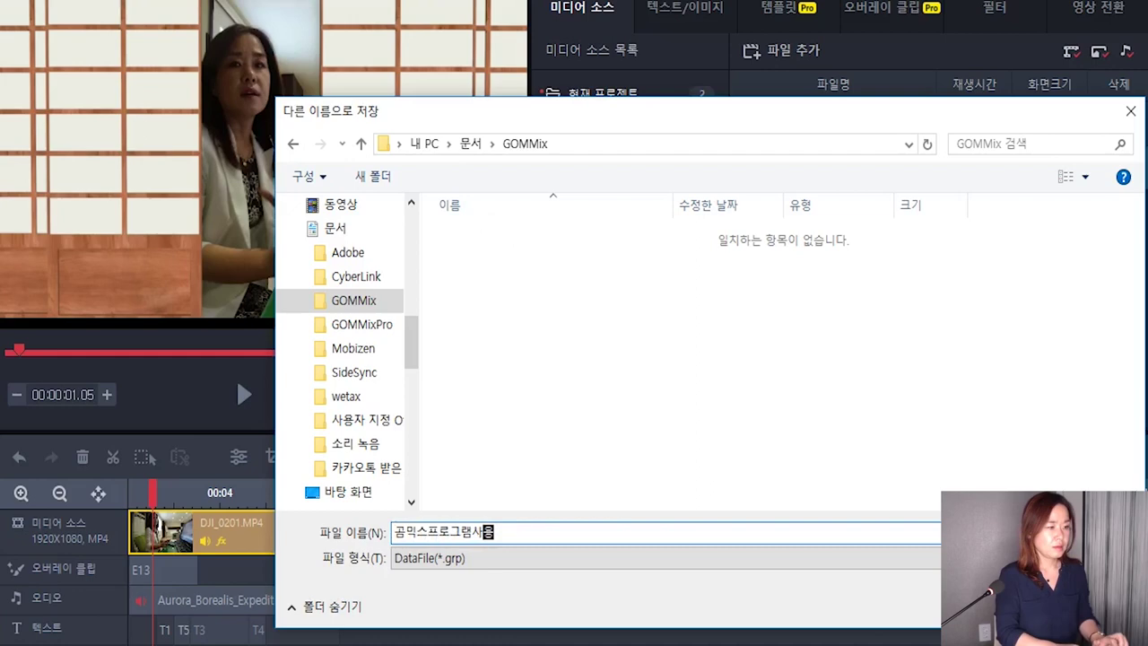
type("법")
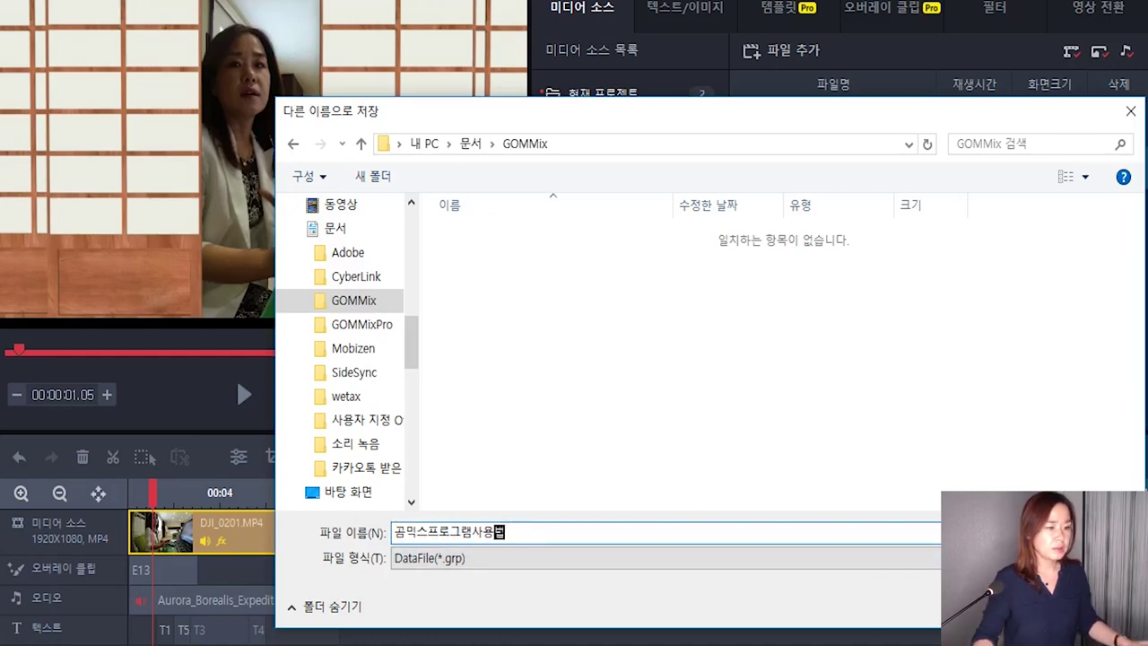
key("Return")
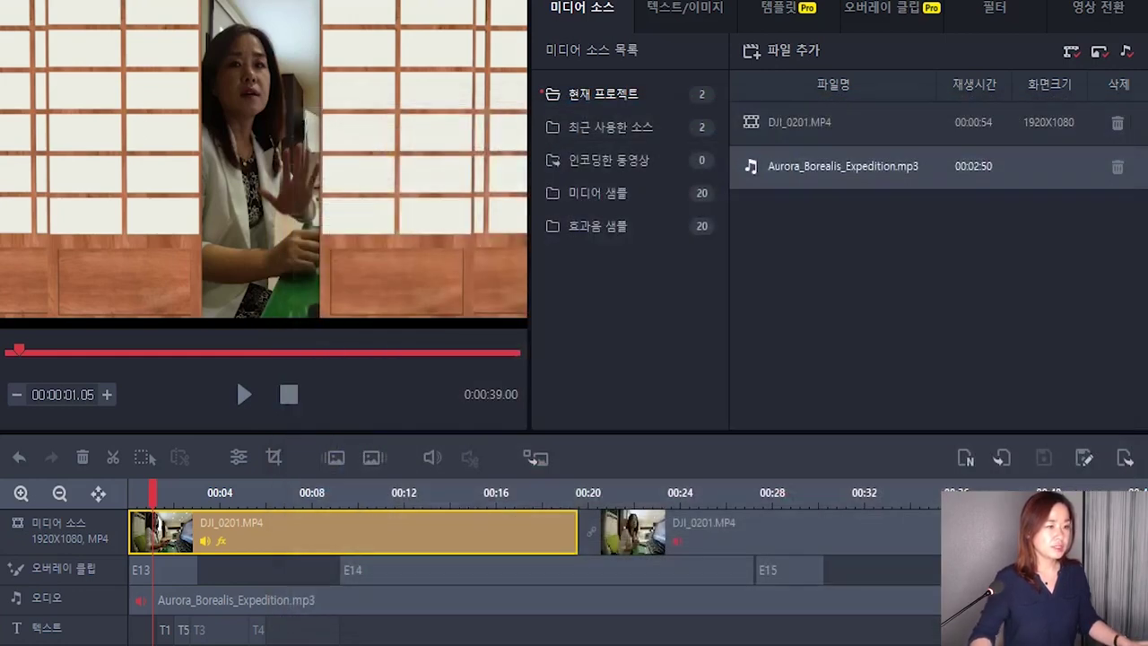
Set the output video's screen size to 1920 x 1080 (Full HD).
left_click(990, 645)
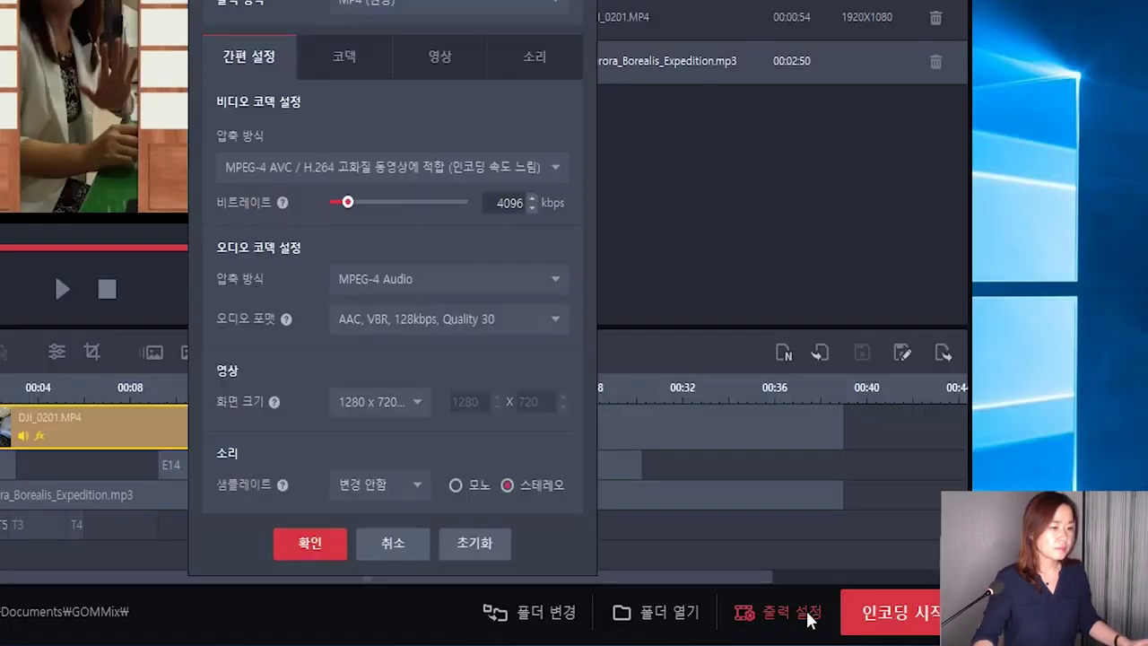
left_click(413, 408)
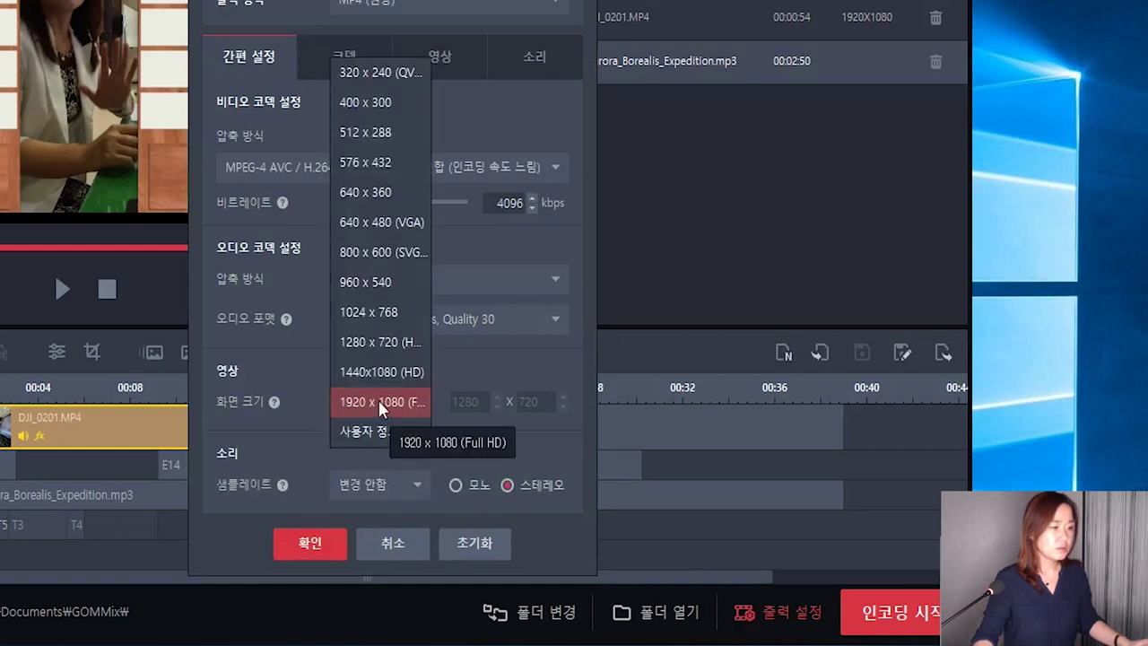
left_click(378, 400)
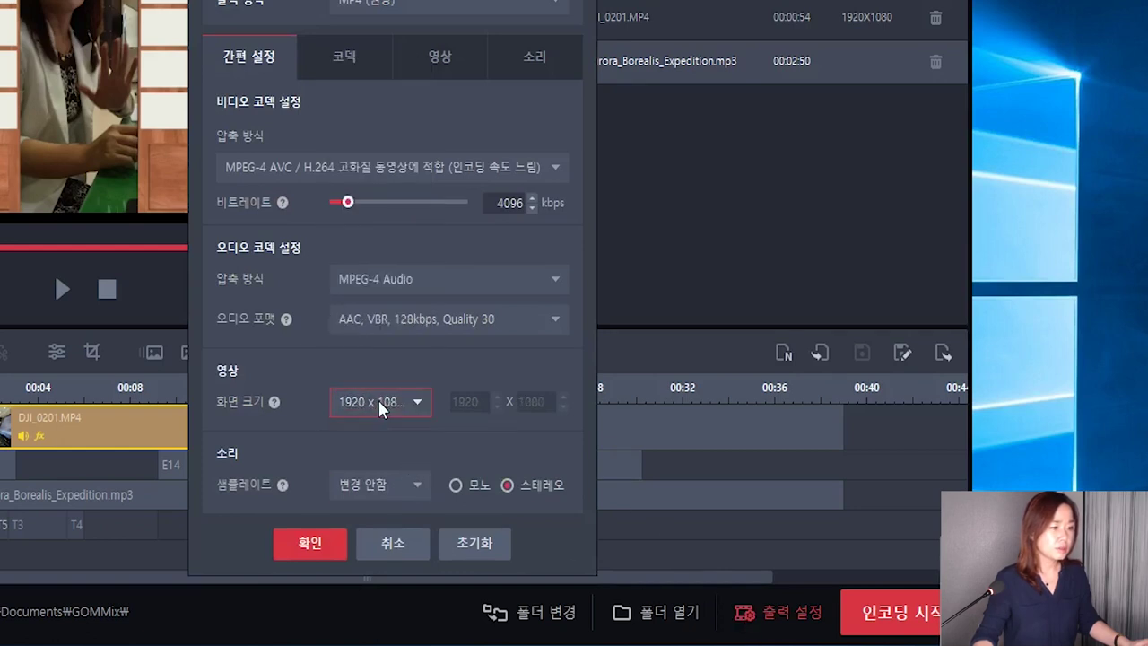
left_click(306, 554)
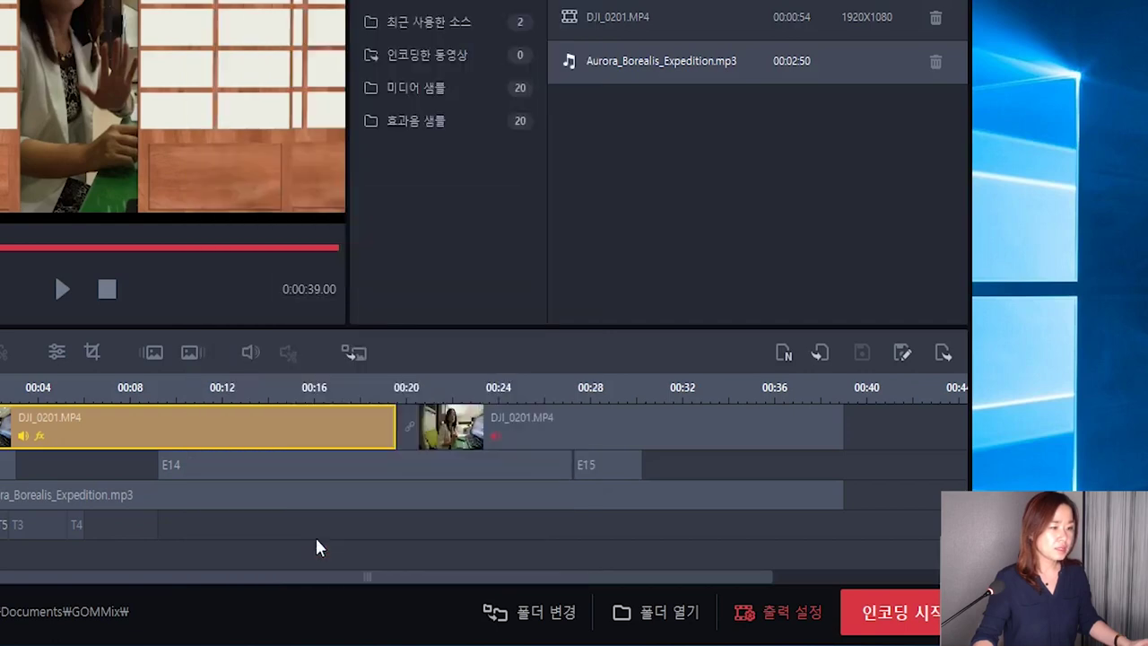
Encode the finished video with the file name 곰믹스프로그램사용법.
left_click(892, 612)
type("곰믹스프로그램사")
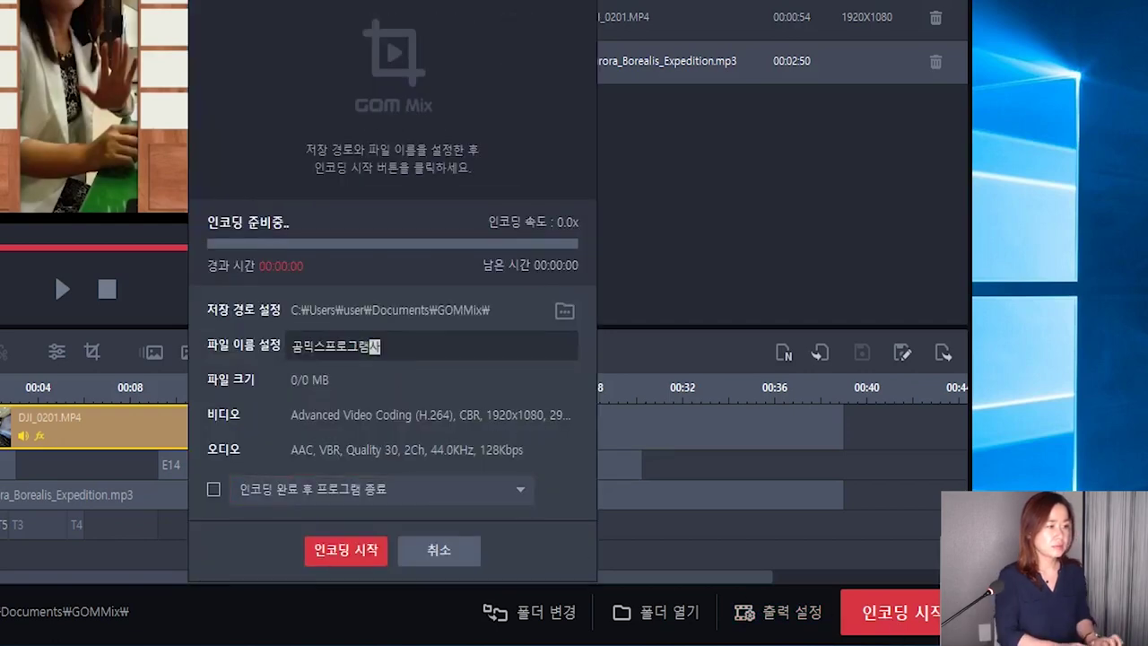
type("용법")
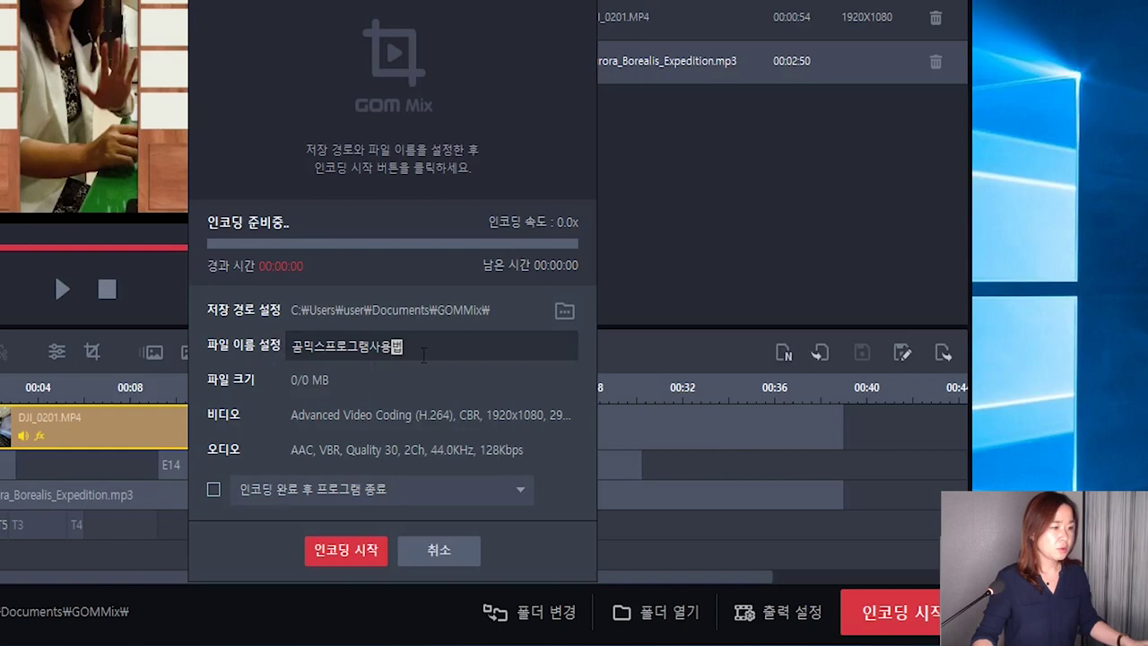
left_click(344, 550)
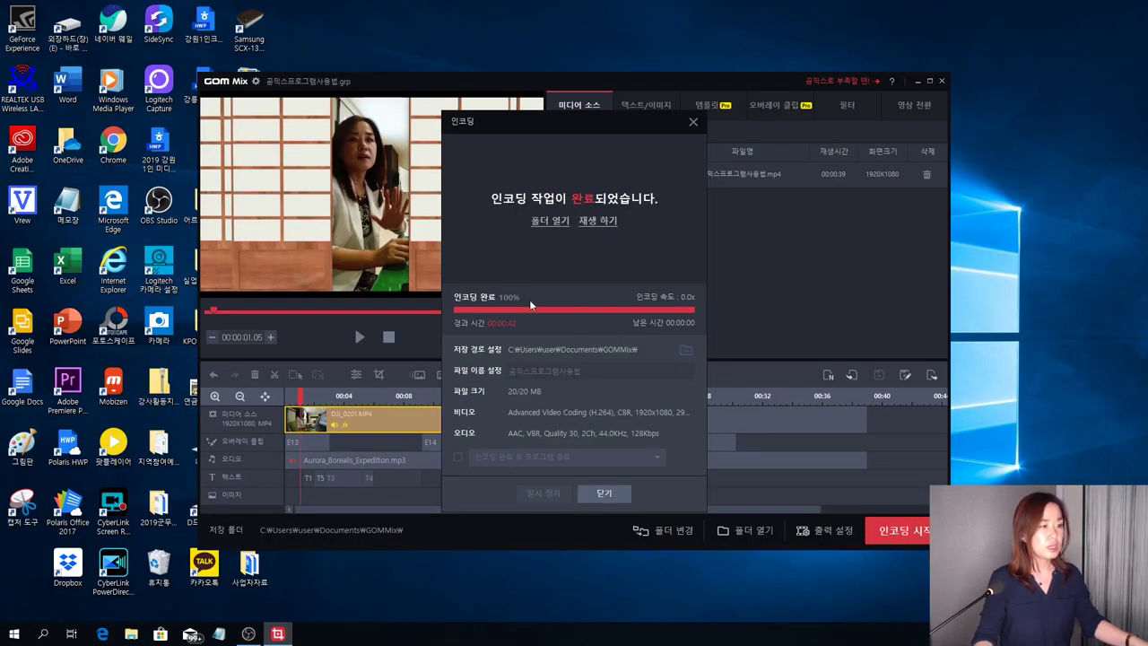
Open the output folder, play the encoded 곰믹스프로그램사용법 MP4 through to its end, and close the player.
left_click(557, 223)
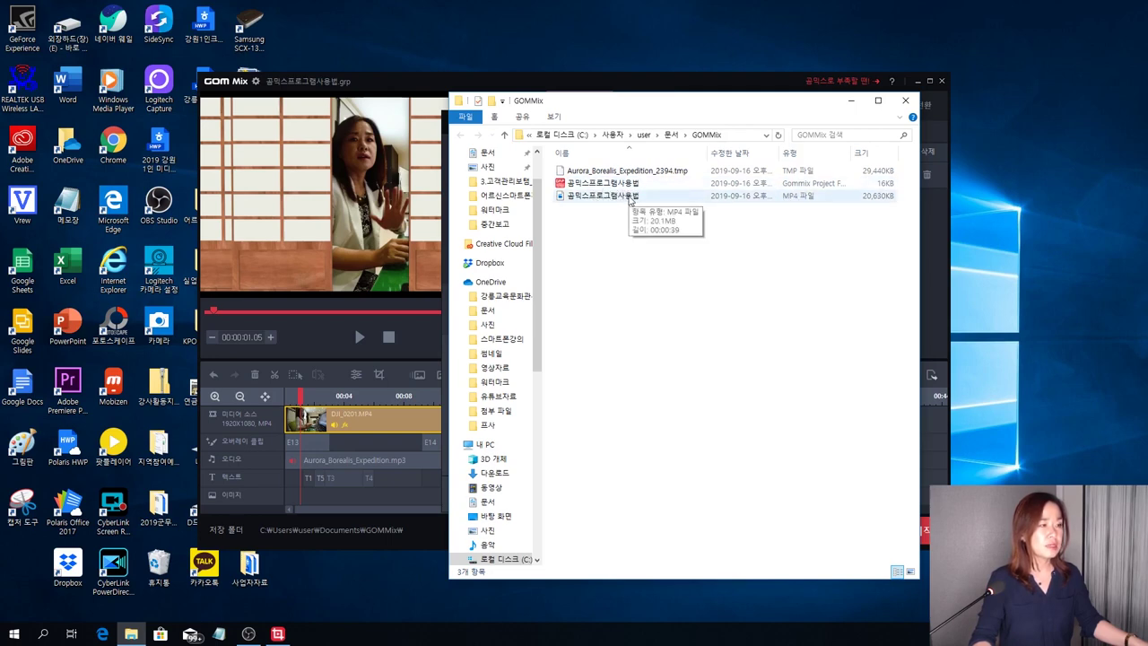
double_click(630, 196)
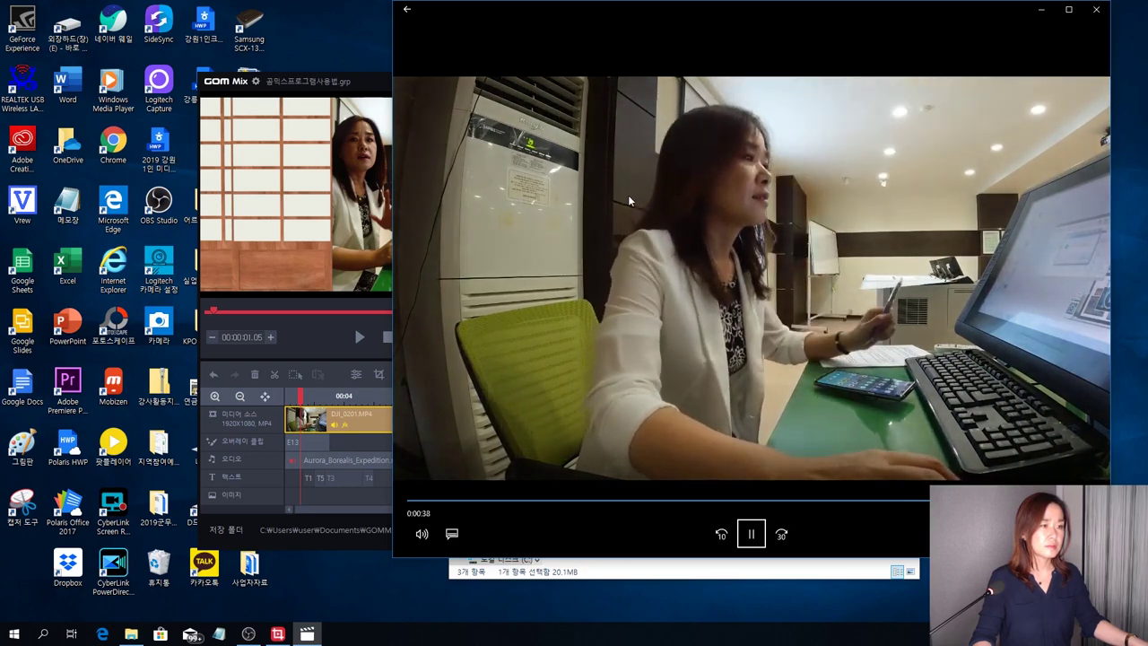
left_click(711, 167)
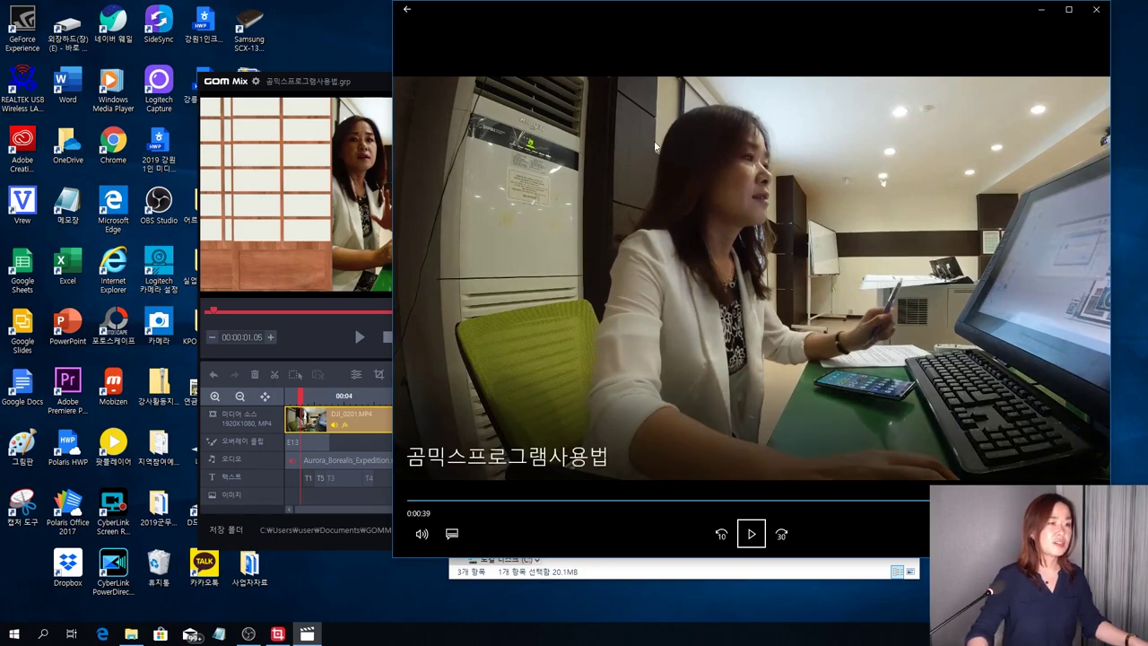
left_click(1096, 9)
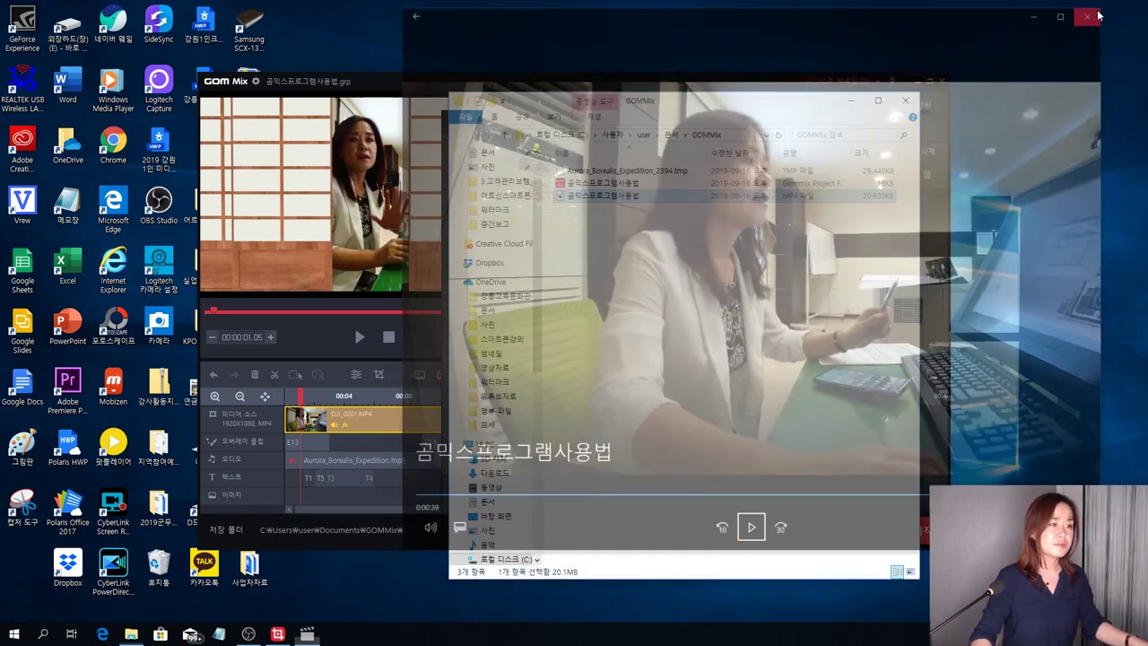